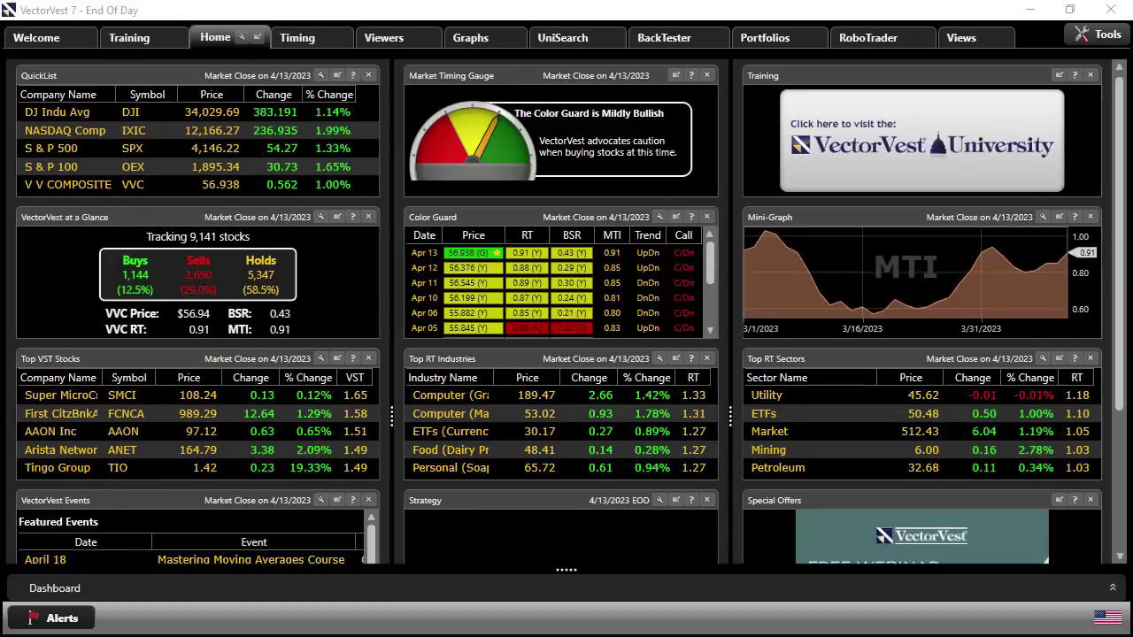
# - Open the April 13, 2023 'Hopes For Slowing Rate Hikes' market article from Views
pyautogui.moveTo(971, 285)
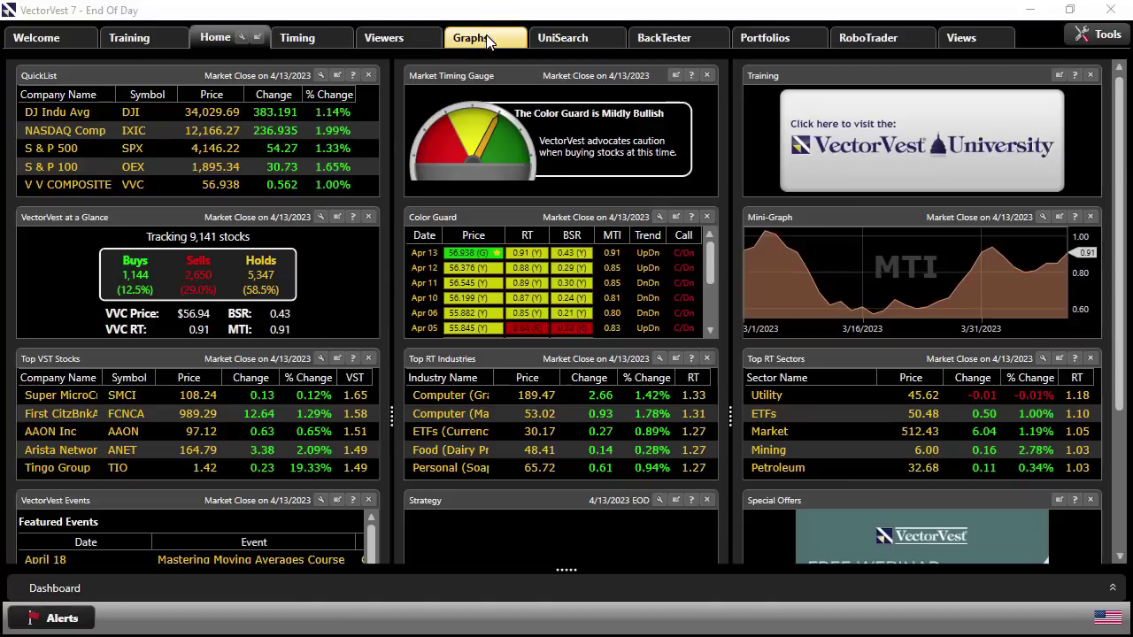
pyautogui.click(964, 36)
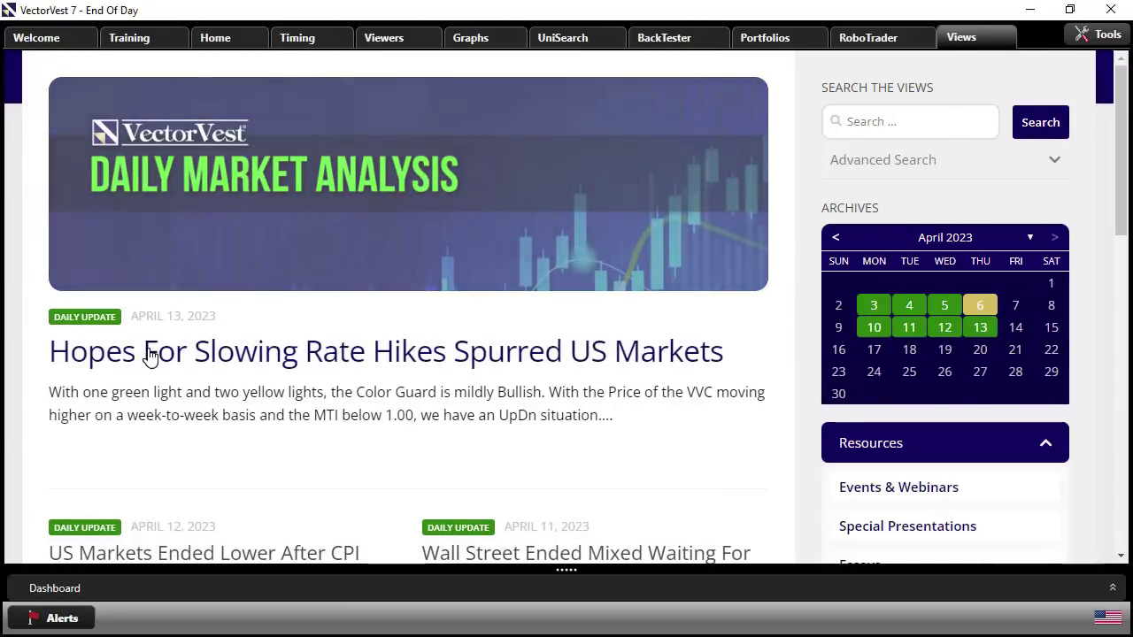
pyautogui.click(594, 415)
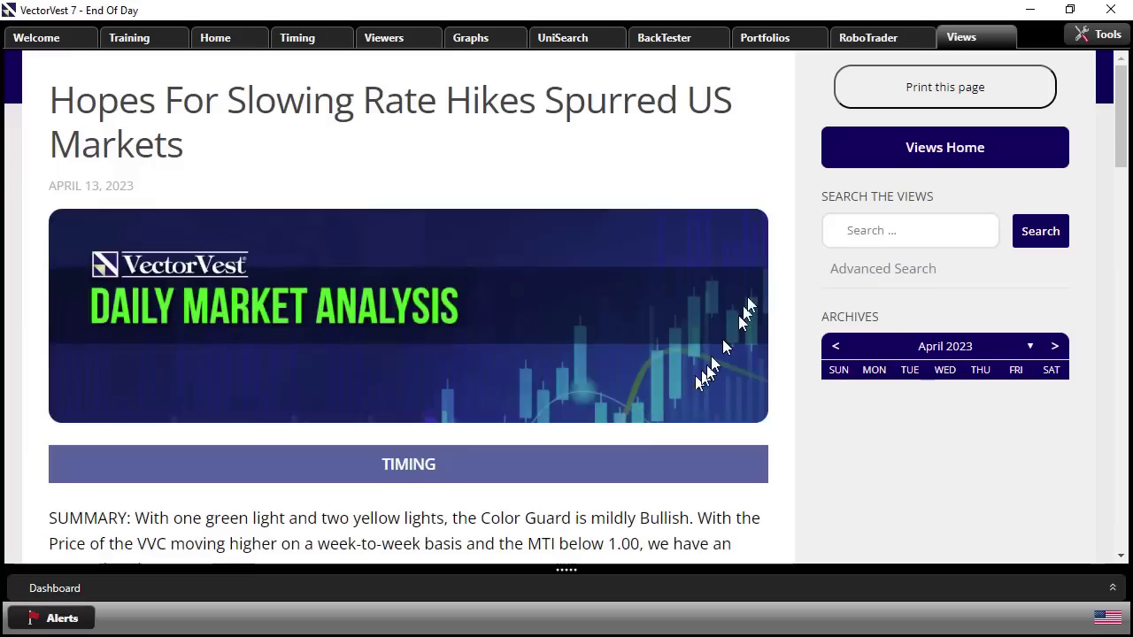
# - Scroll down through the article to its Derby Winners tables
pyautogui.scroll(-5, 749, 292)
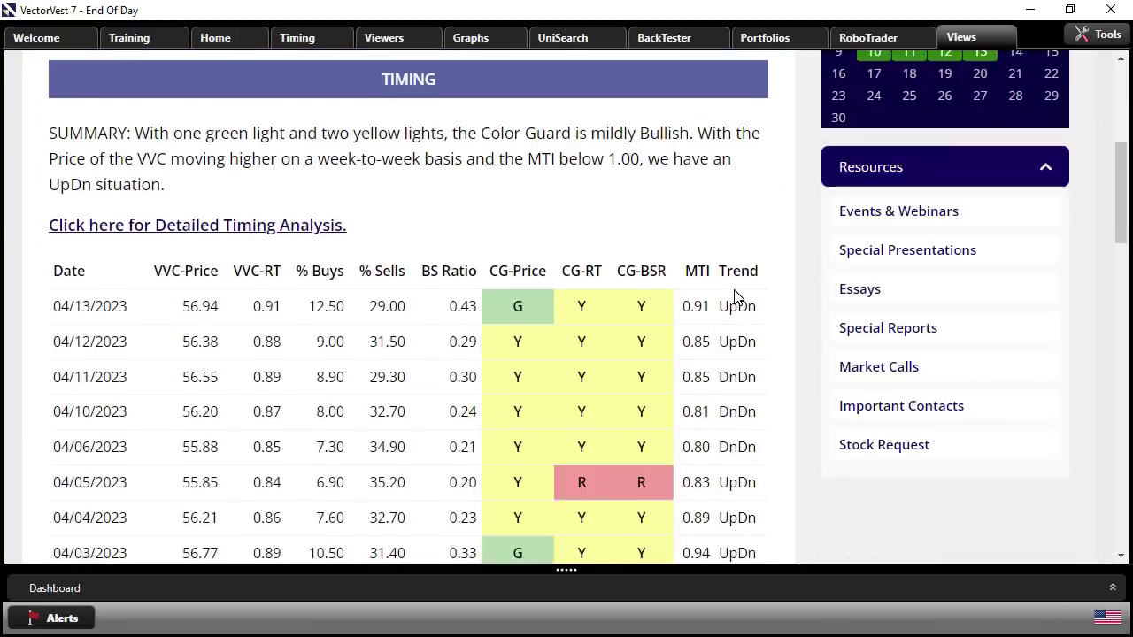
pyautogui.scroll(-12, 735, 297)
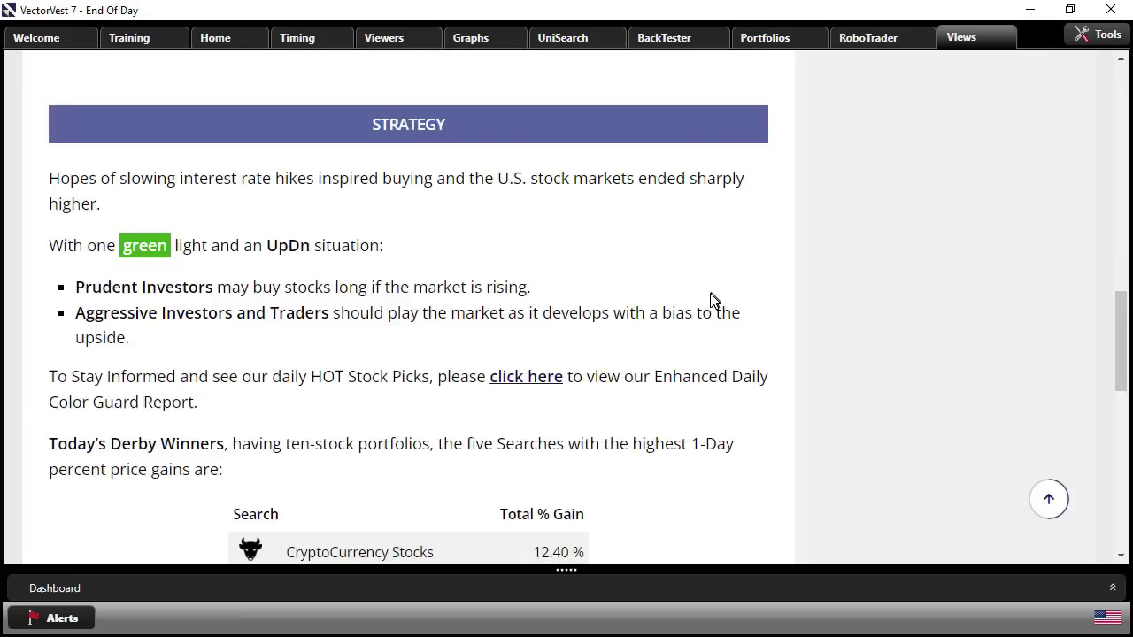
pyautogui.scroll(-4, 709, 293)
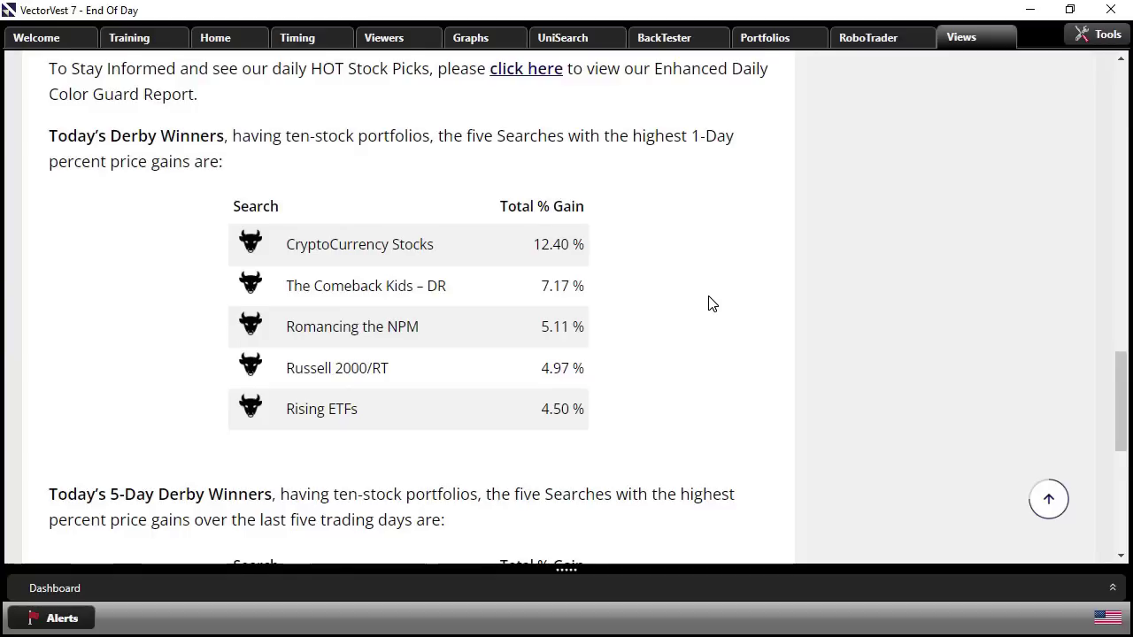
pyautogui.scroll(-1, 708, 301)
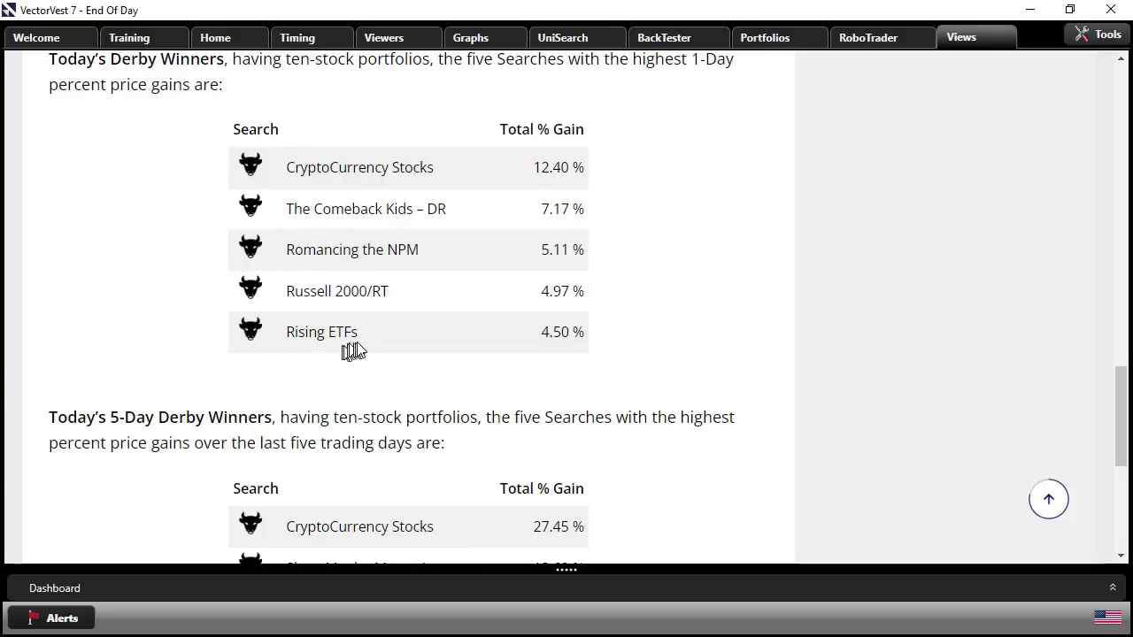
pyautogui.scroll(-3, 359, 345)
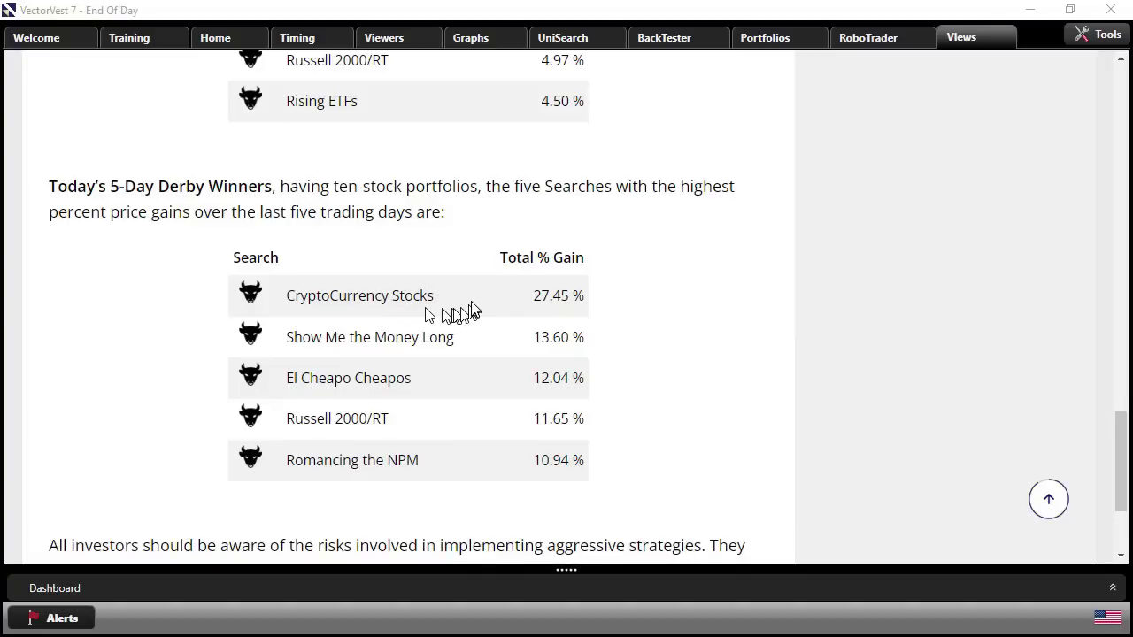
pyautogui.click(625, 240)
pyautogui.scroll(3, 625, 239)
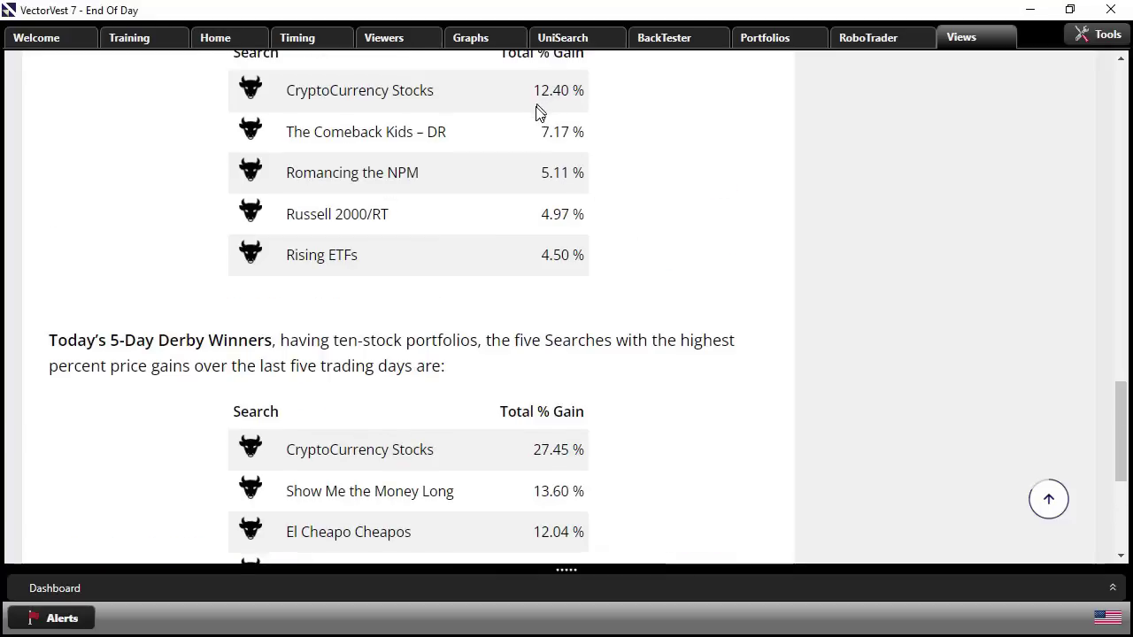
pyautogui.scroll(-3, 339, 434)
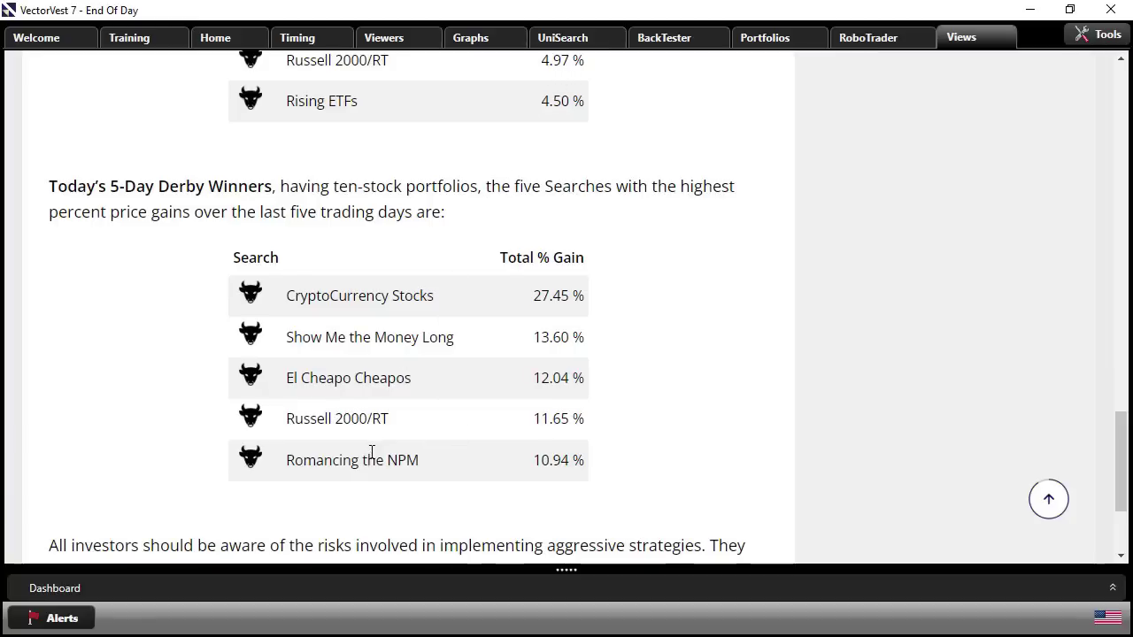
pyautogui.scroll(3, 372, 451)
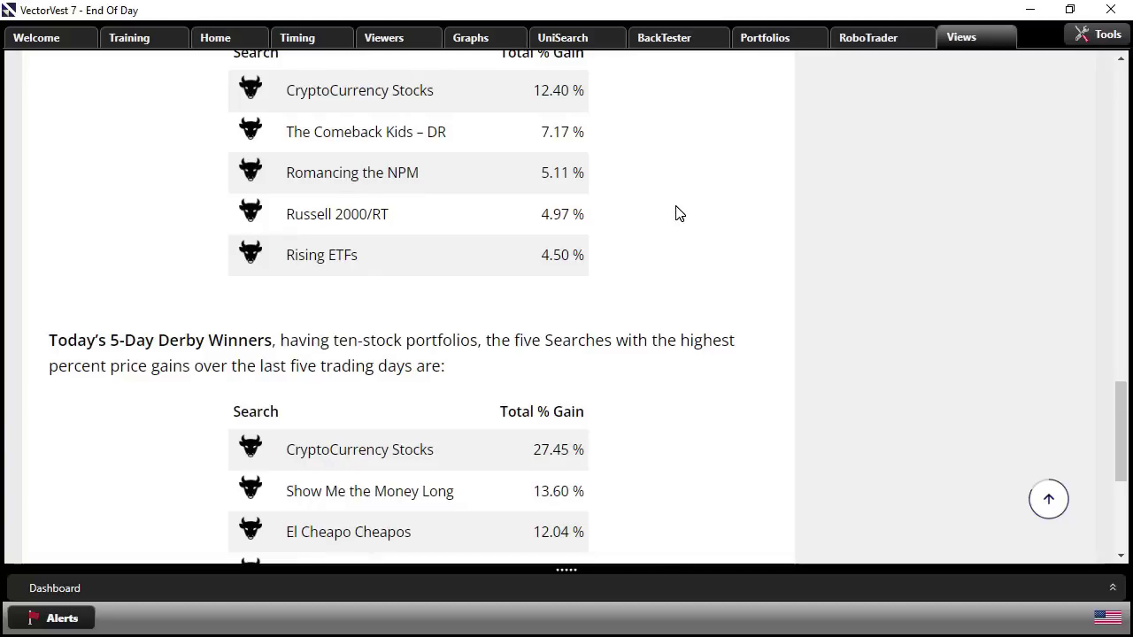
pyautogui.scroll(-1, 678, 213)
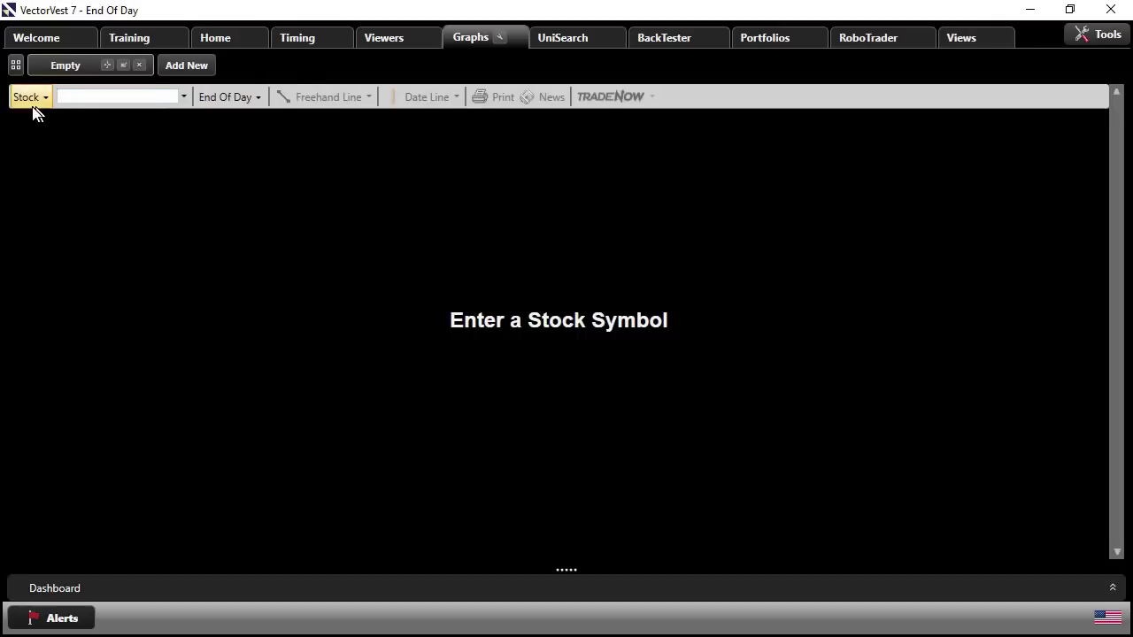
# - Graph Market Timing instead of a stock, hide support/resistance lines, and widen the chart area
pyautogui.click(33, 104)
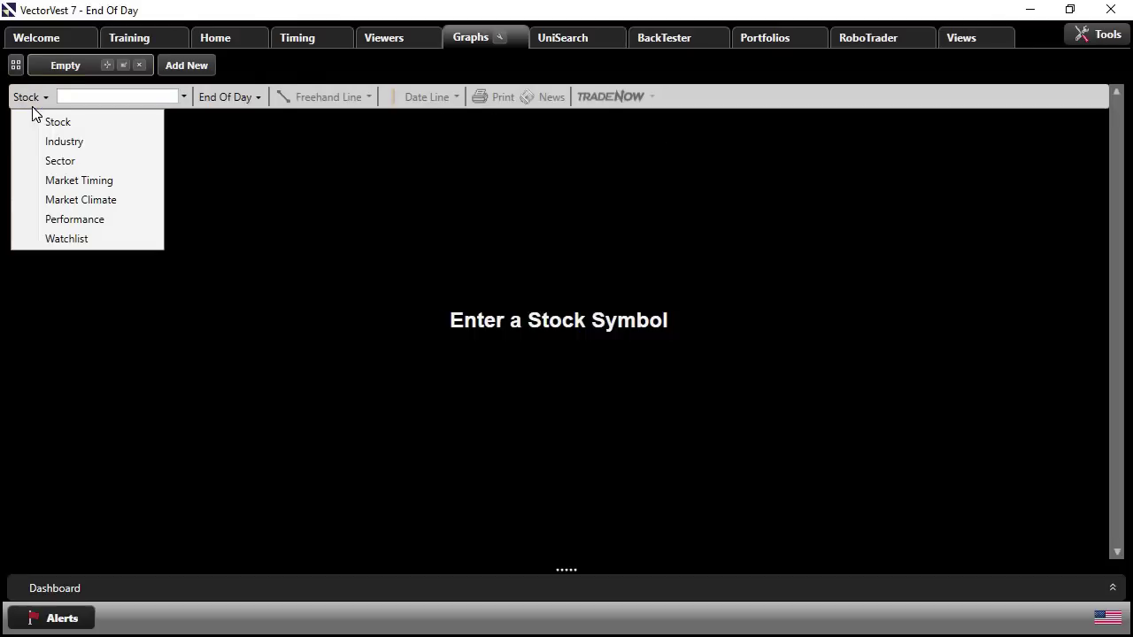
pyautogui.click(53, 177)
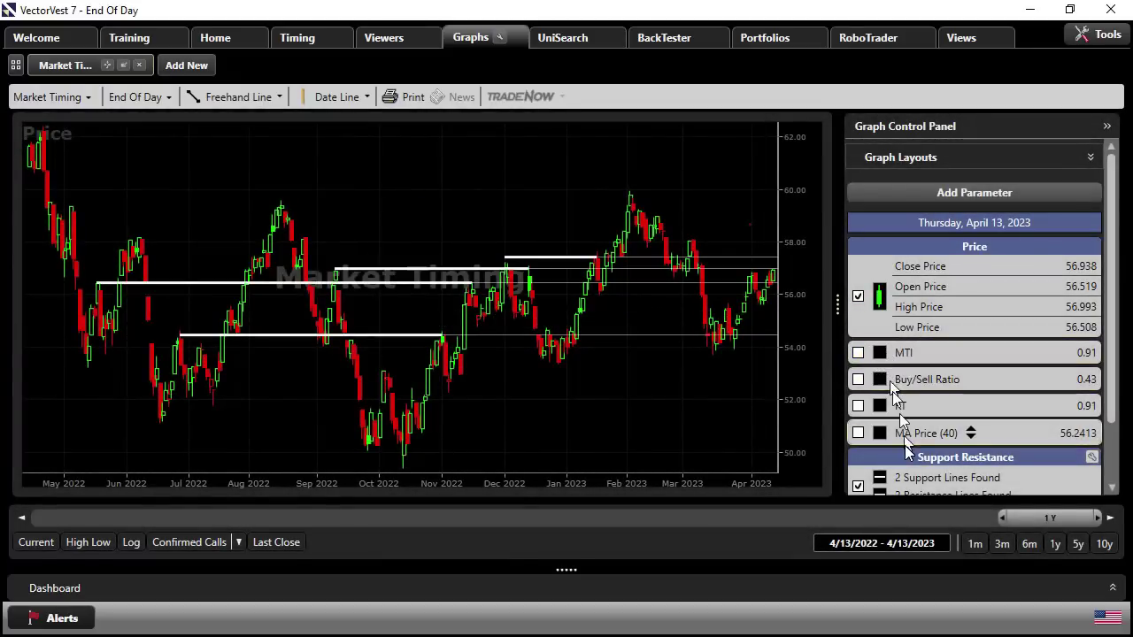
pyautogui.click(858, 485)
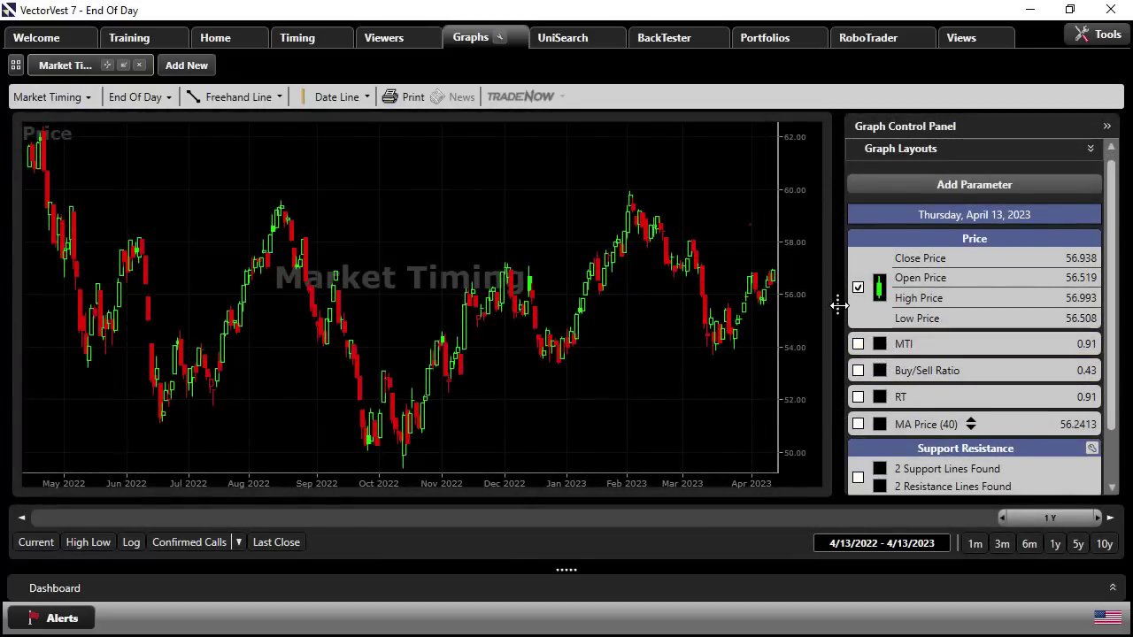
pyautogui.moveTo(836, 309); pyautogui.dragTo(904, 318)
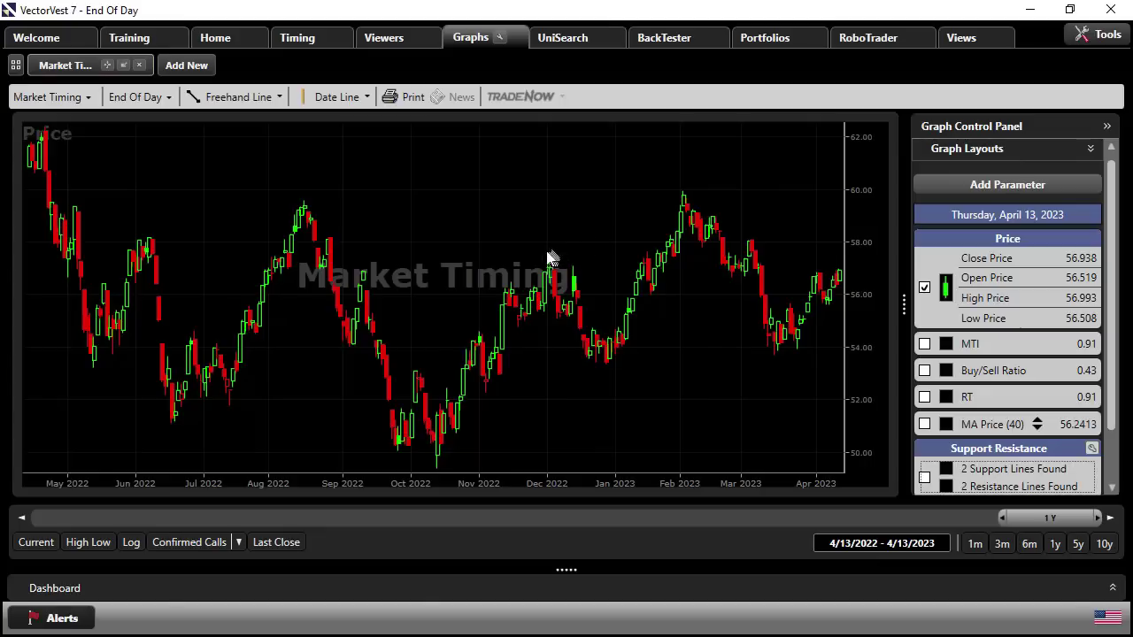
# - Choose Primary Wave from the signal list under the Market Timing graph
pyautogui.click(237, 541)
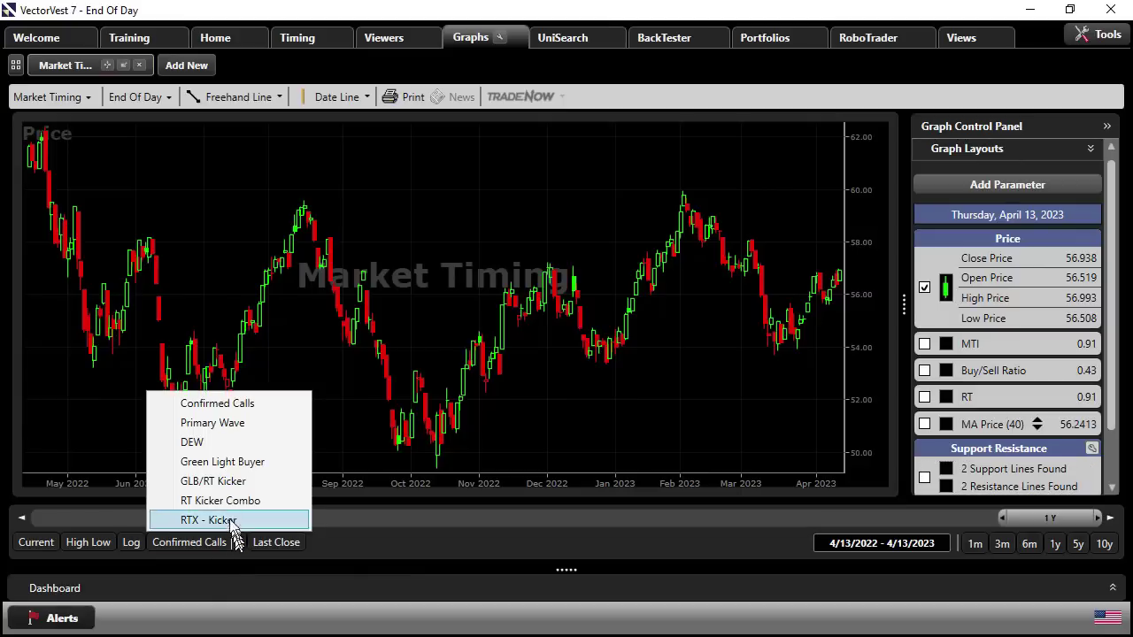
pyautogui.click(216, 424)
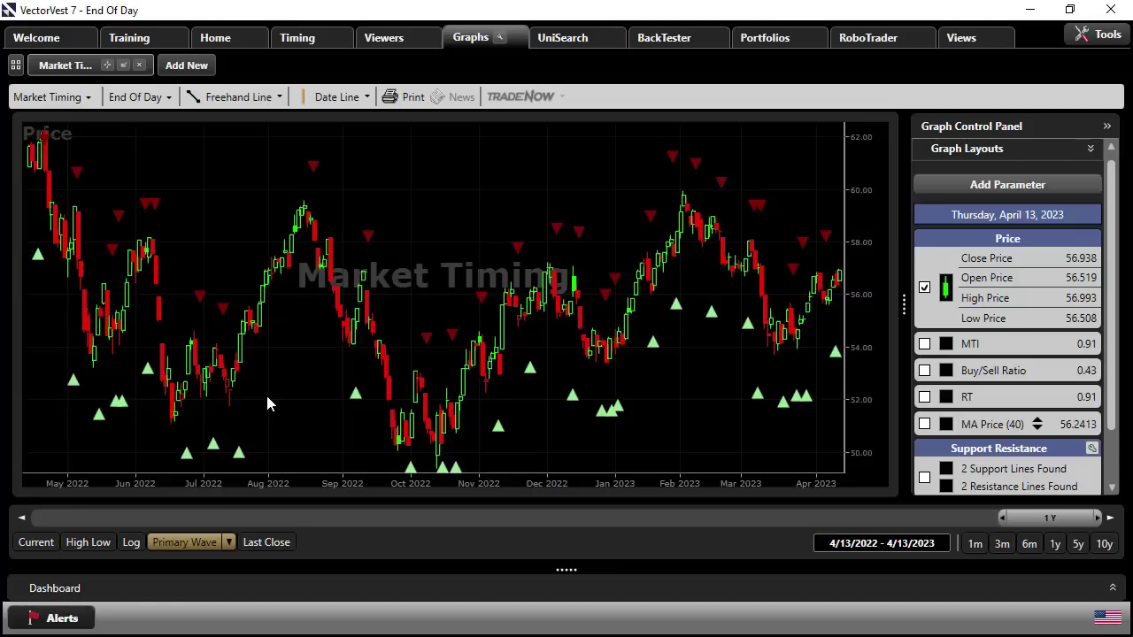
# - Switch the graph's signals from Primary Wave to GLB/RT Kicker
pyautogui.click(228, 546)
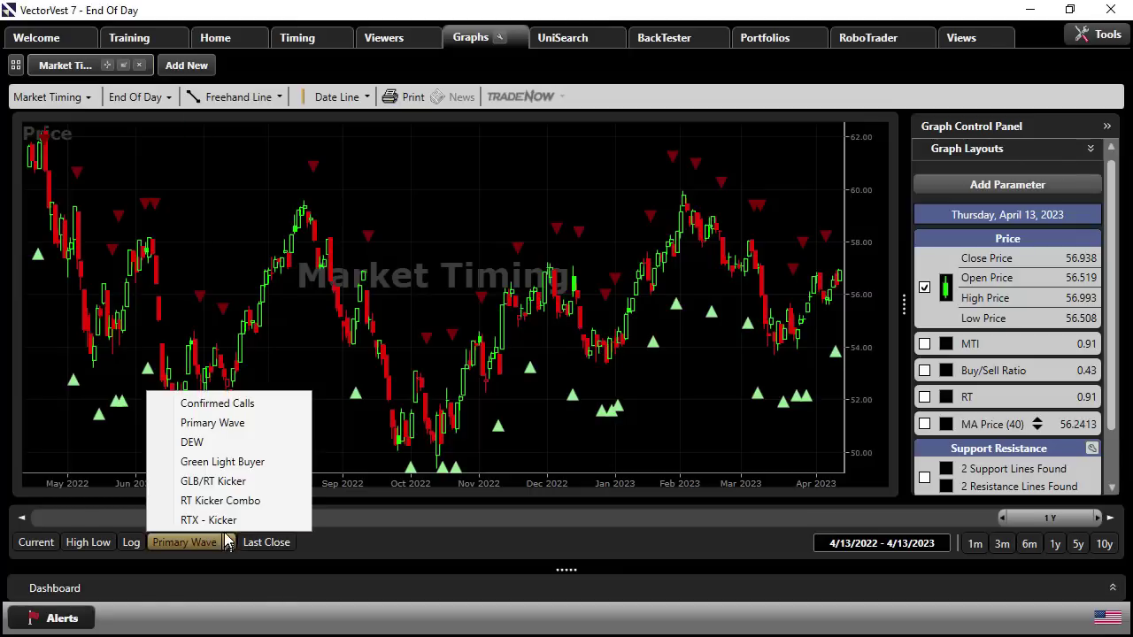
pyautogui.click(229, 465)
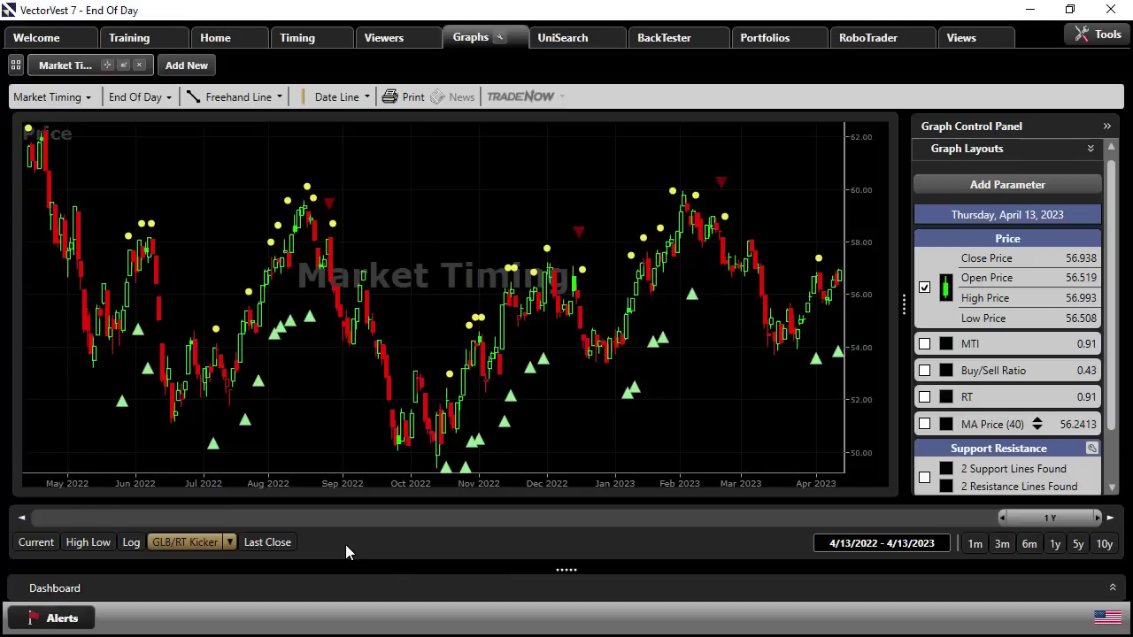
# - Show DEW signals briefly, then switch the graph to Confirmed Calls signals
pyautogui.click(229, 545)
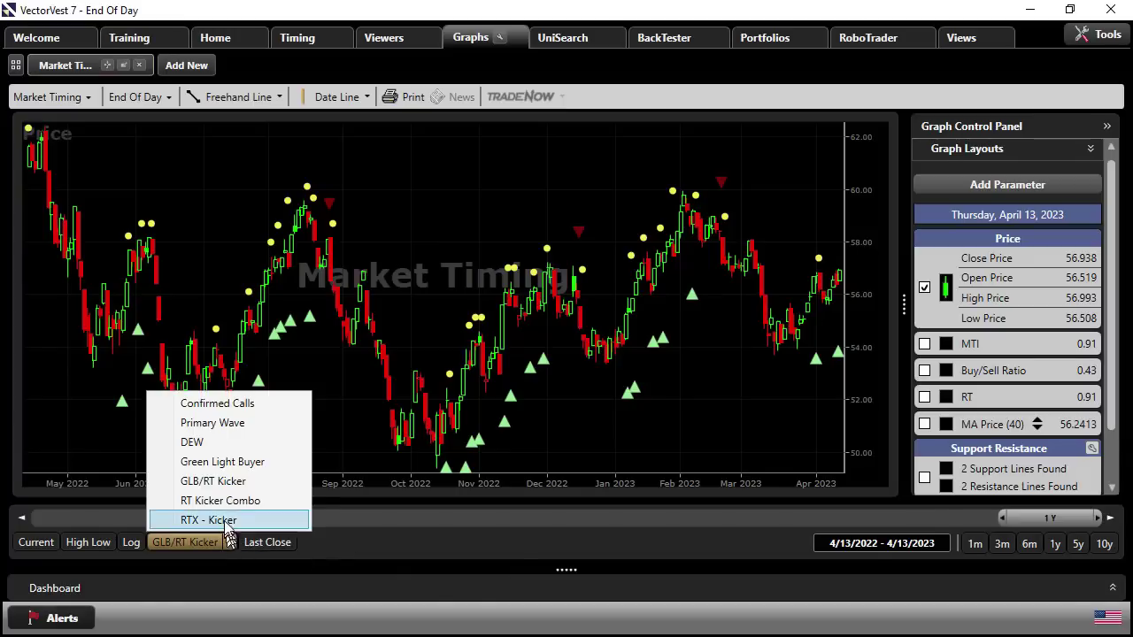
pyautogui.click(214, 440)
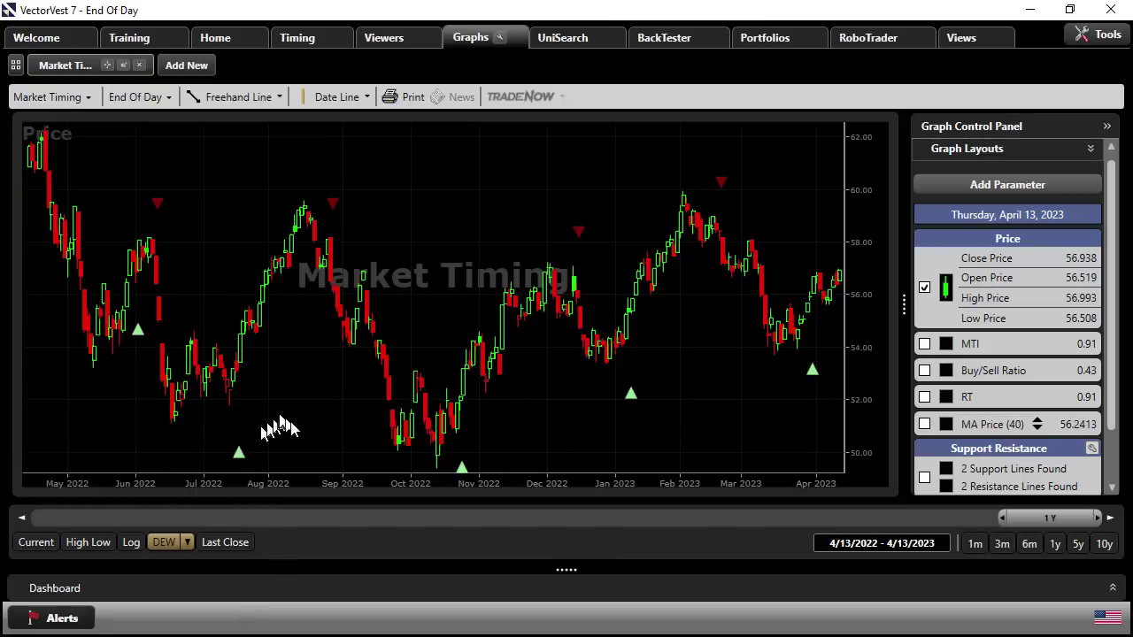
pyautogui.click(187, 542)
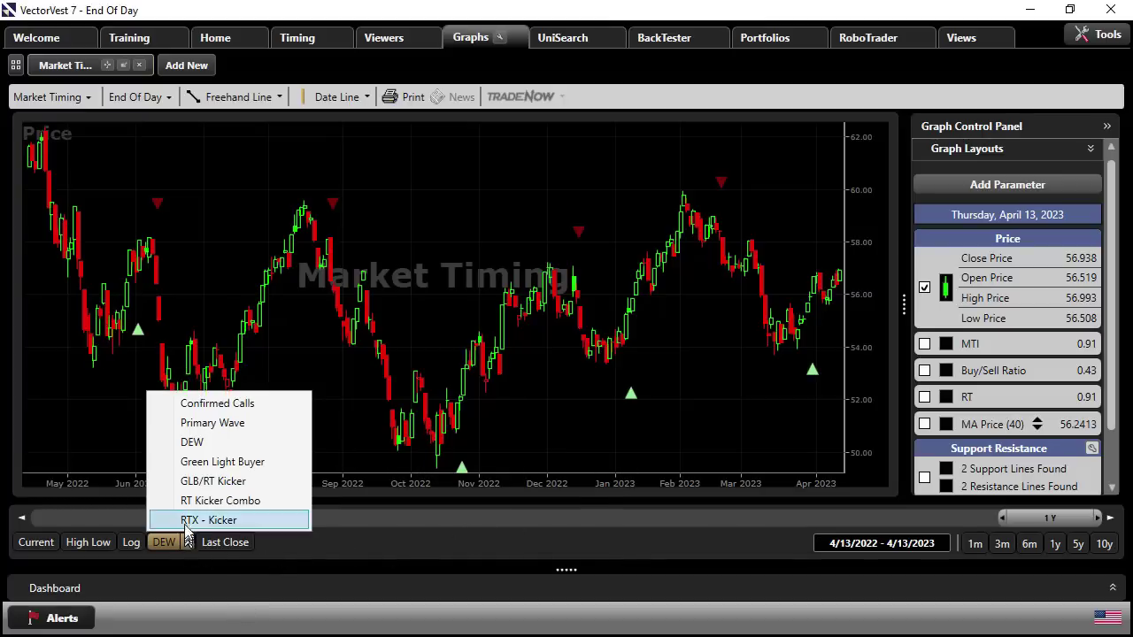
pyautogui.click(226, 407)
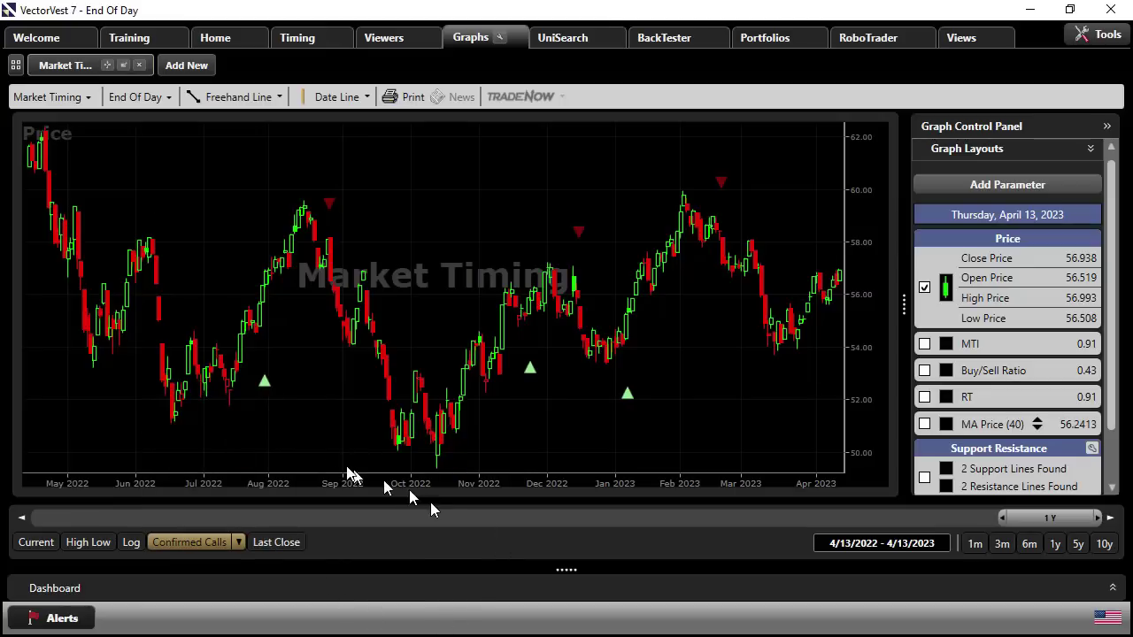
pyautogui.moveTo(262, 382)
pyautogui.click(239, 543)
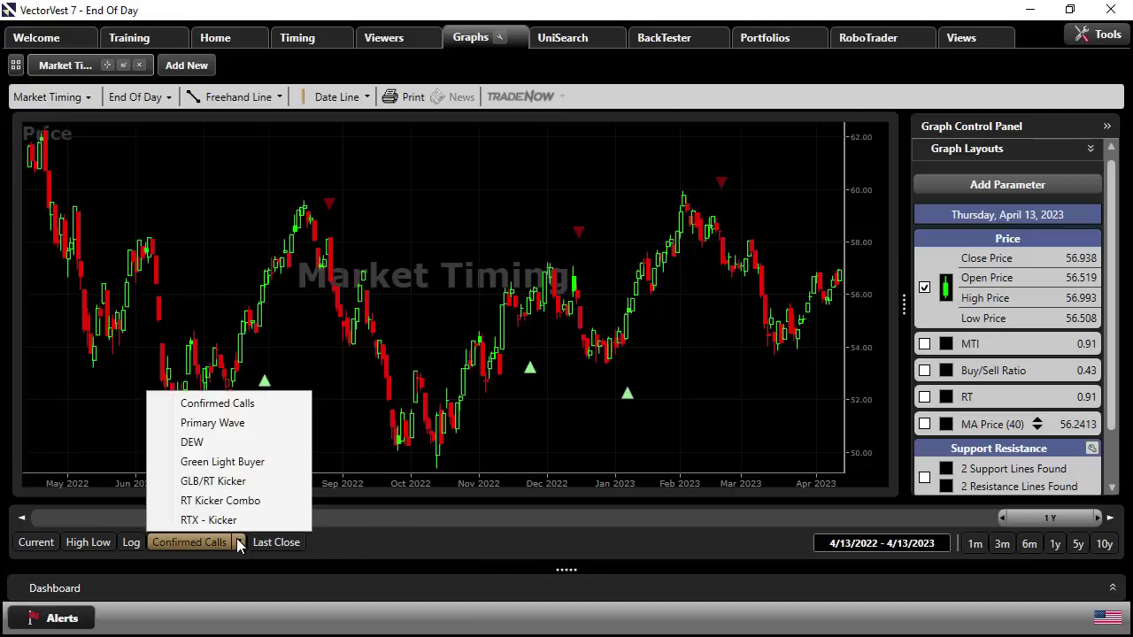
# - Select GLB/RT Kicker from the signal list to plot its signals again
pyautogui.click(240, 481)
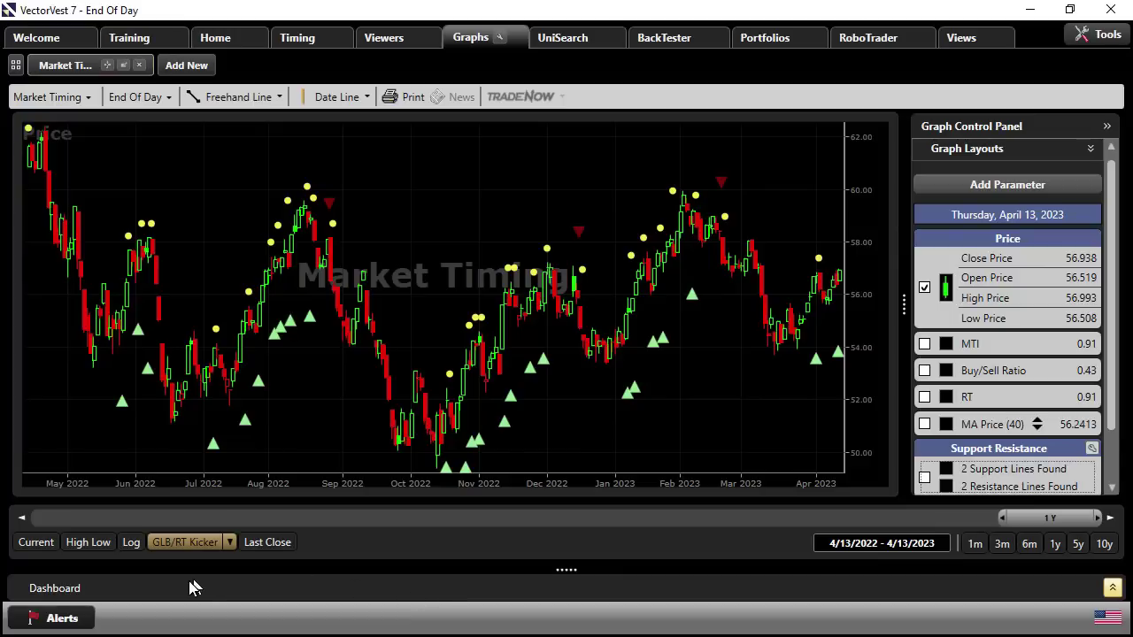
# - View RT Kicker Combo signals and inspect a red marker, then switch to DEW signals
pyautogui.click(230, 544)
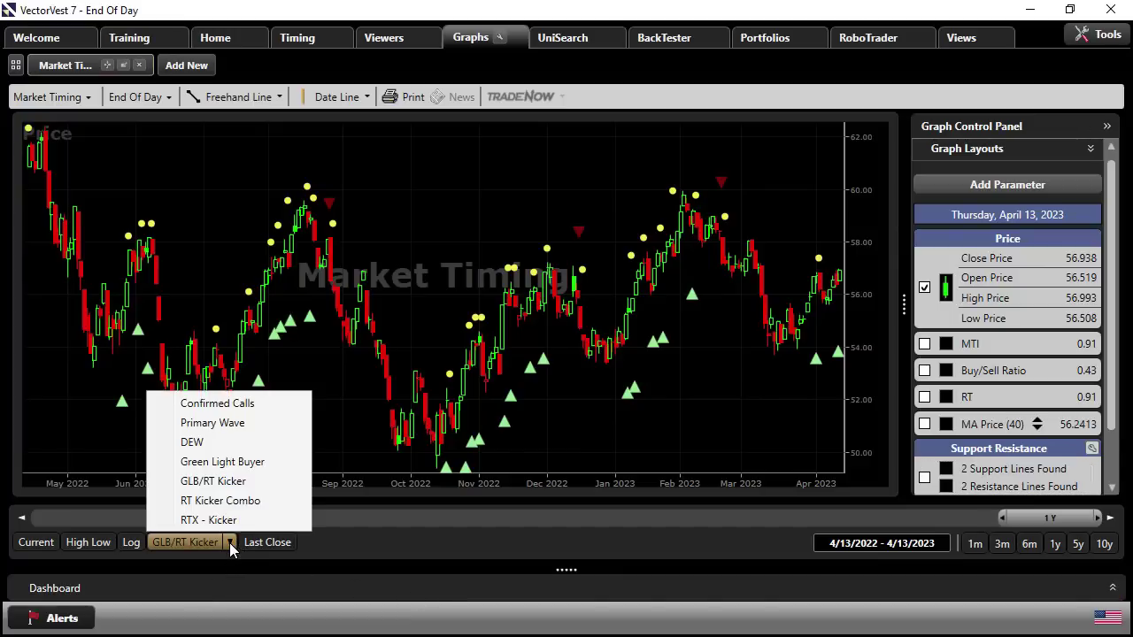
pyautogui.click(213, 505)
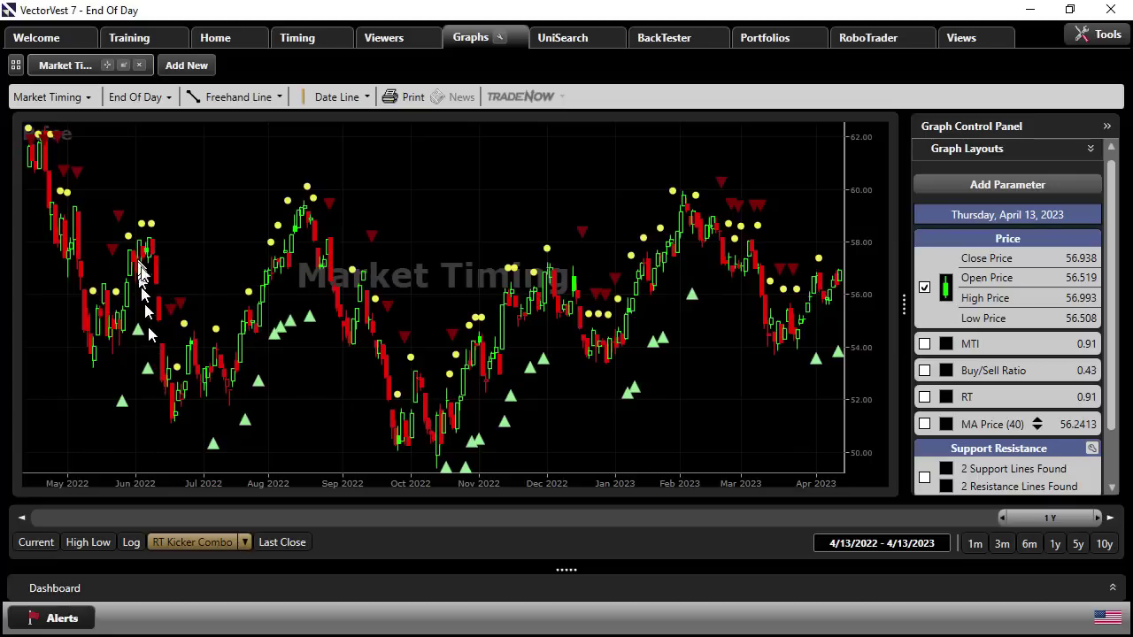
pyautogui.moveTo(172, 320)
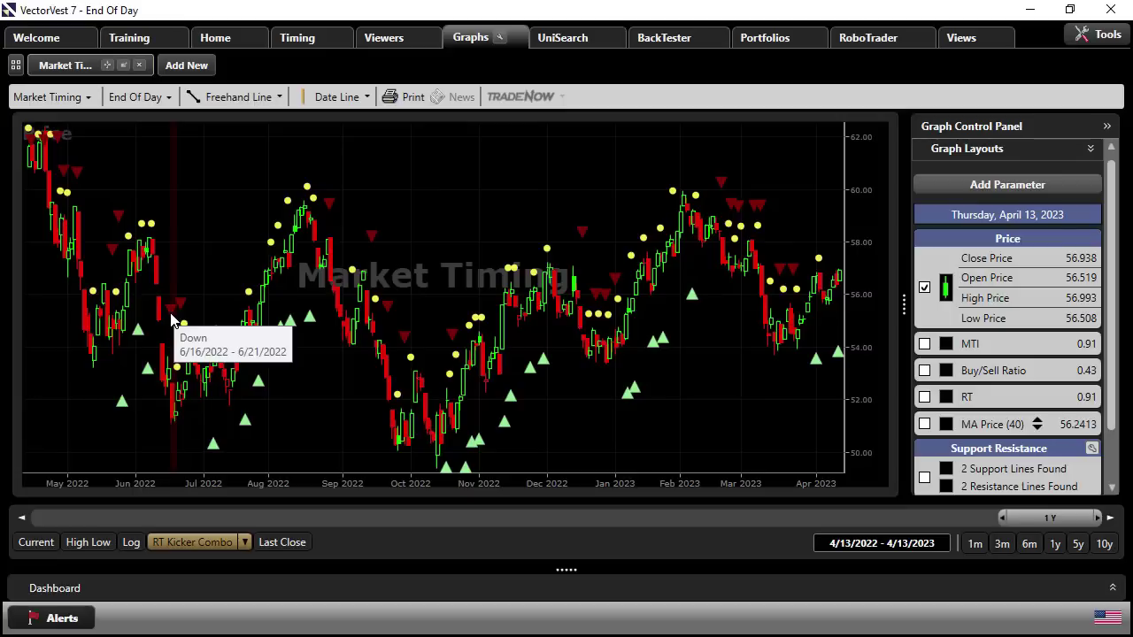
pyautogui.click(245, 543)
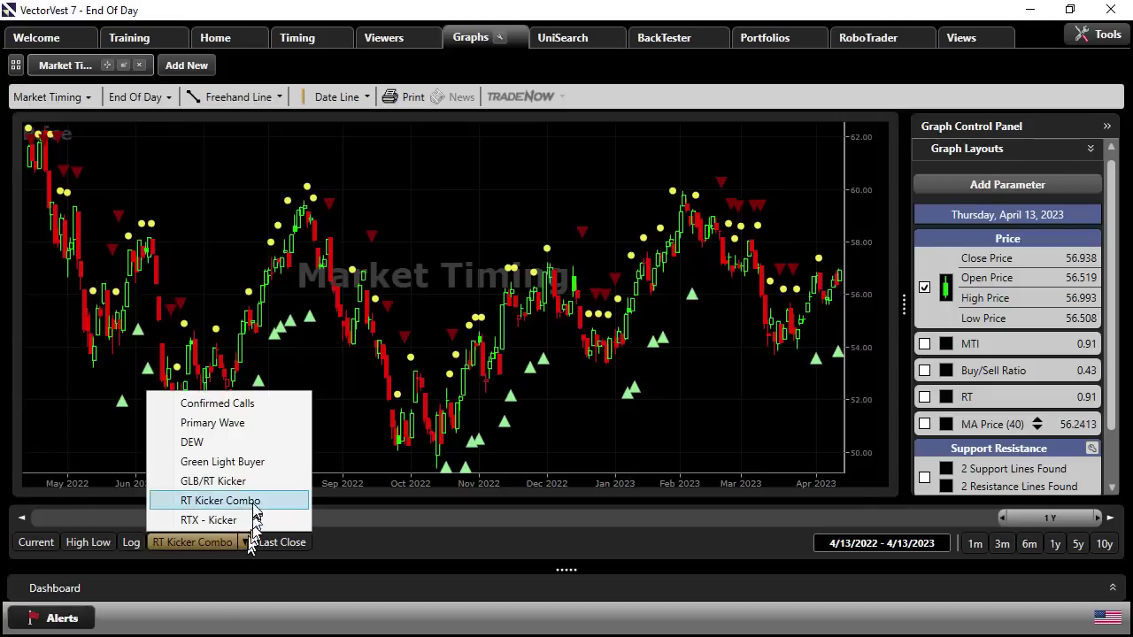
pyautogui.click(233, 442)
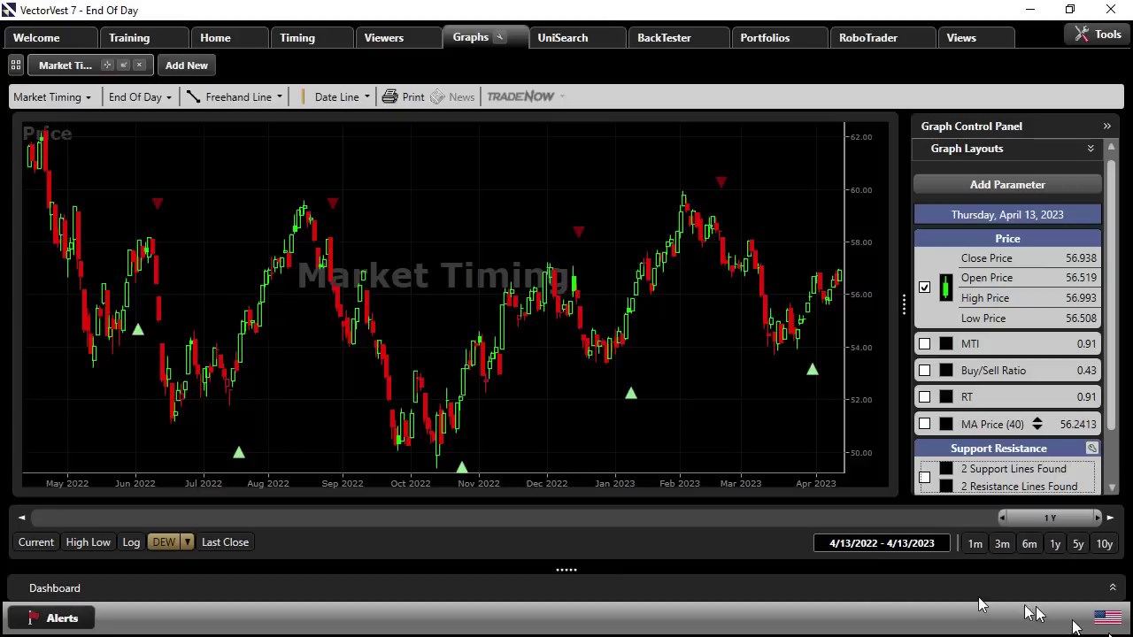
# - Replace the DEW signals with GLB/RT Kicker and toggle its signals back on
pyautogui.click(187, 542)
pyautogui.click(185, 543)
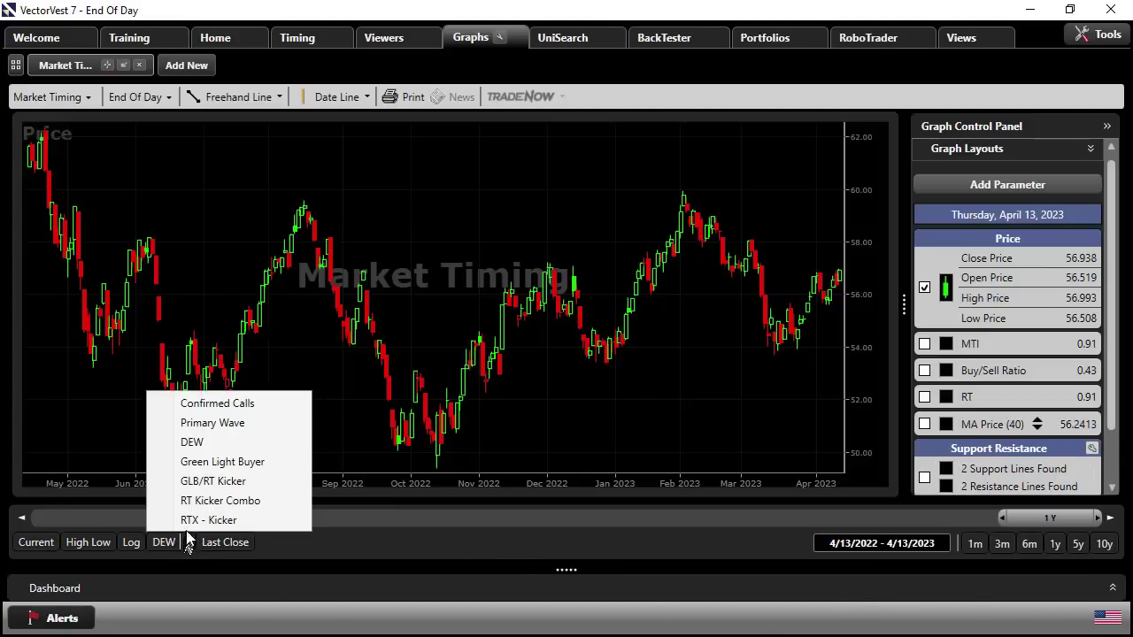
pyautogui.click(223, 481)
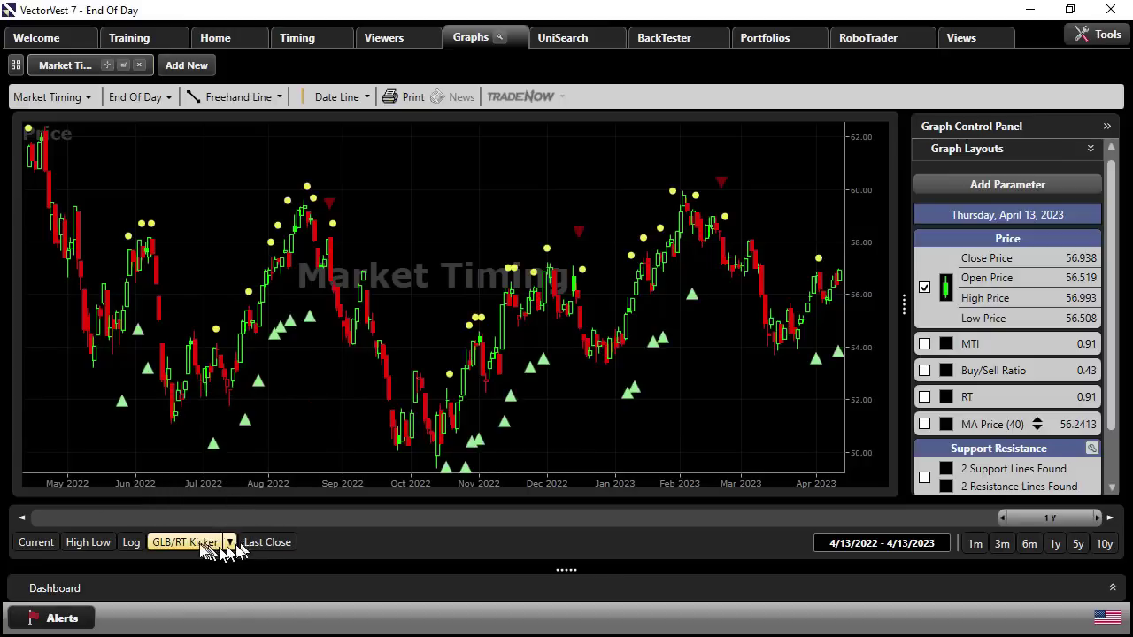
pyautogui.click(205, 542)
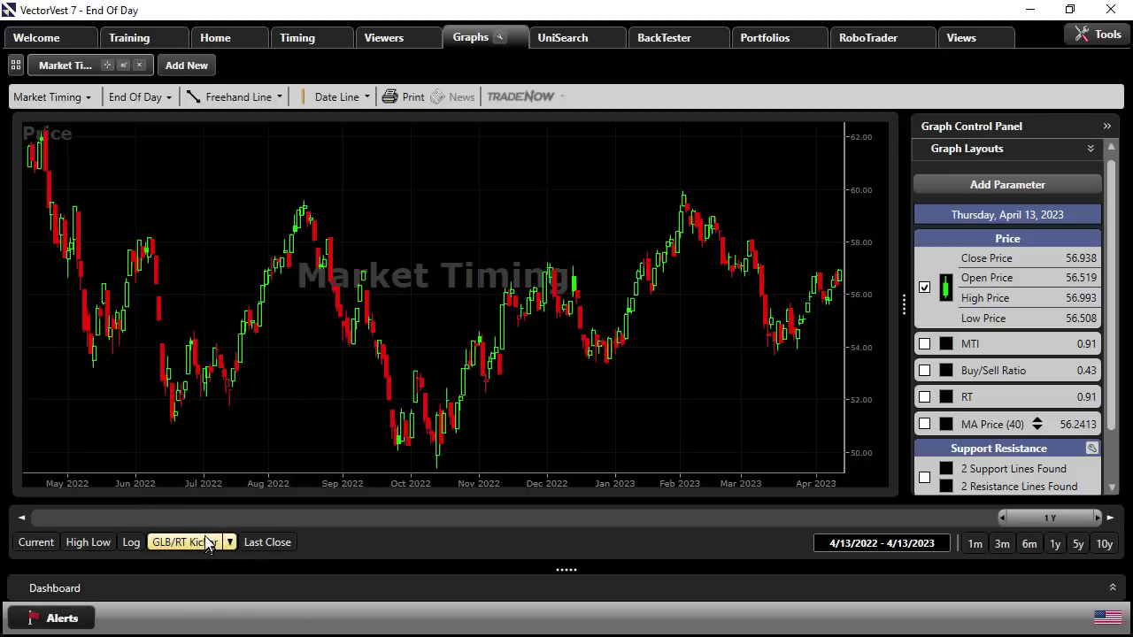
pyautogui.click(205, 542)
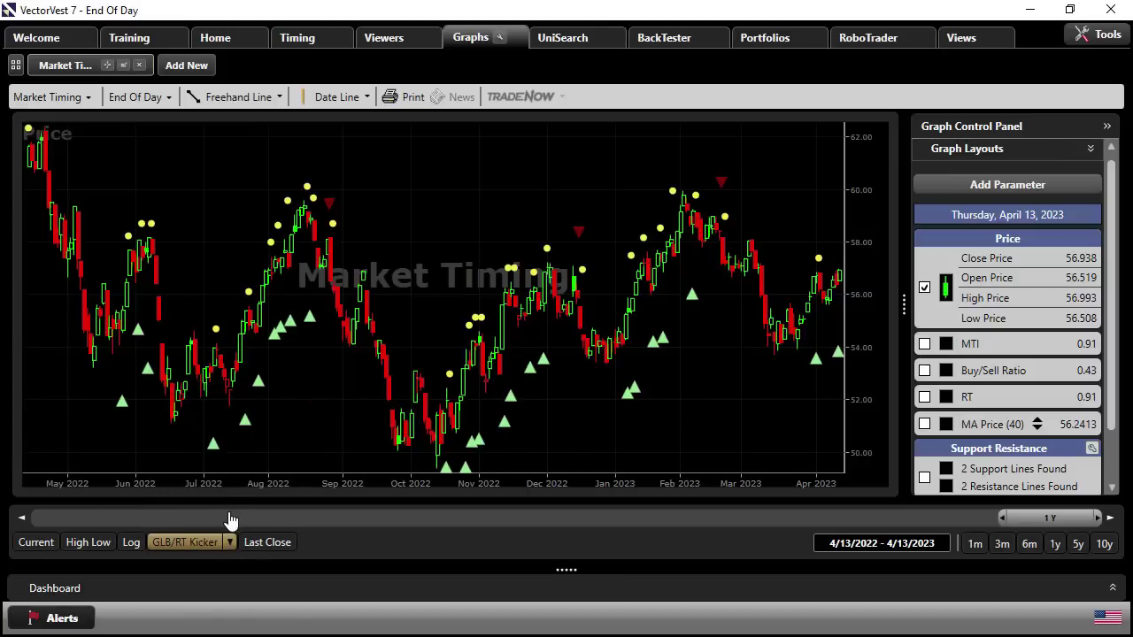
# - Place a date line on 5/25/2022 to read its close 55.393 and MTI 0.55
pyautogui.click(320, 98)
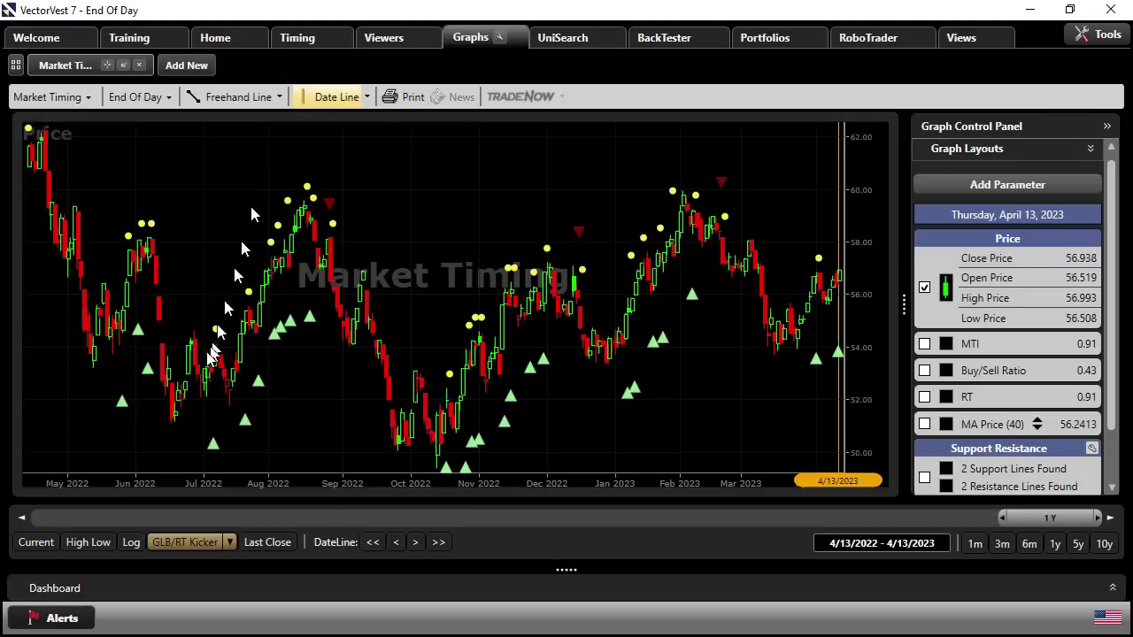
pyautogui.click(121, 405)
pyautogui.moveTo(119, 402); pyautogui.dragTo(123, 403)
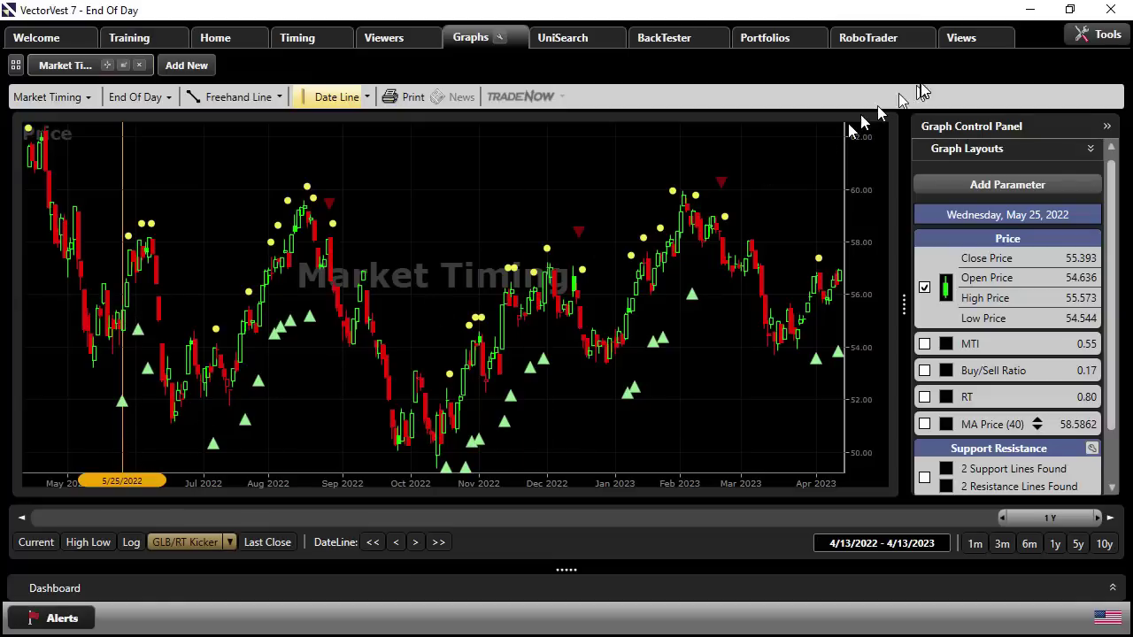
# - Page the Views archive calendar back to May 2022 and open the May 25 Daily Update
pyautogui.click(954, 41)
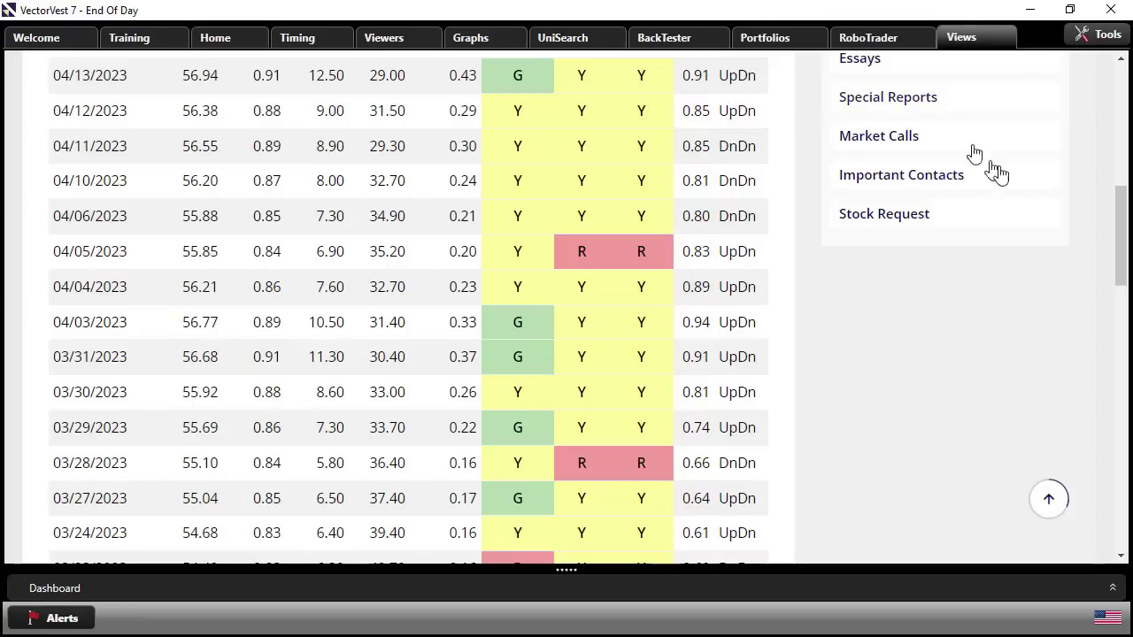
pyautogui.scroll(7, 1126, 102)
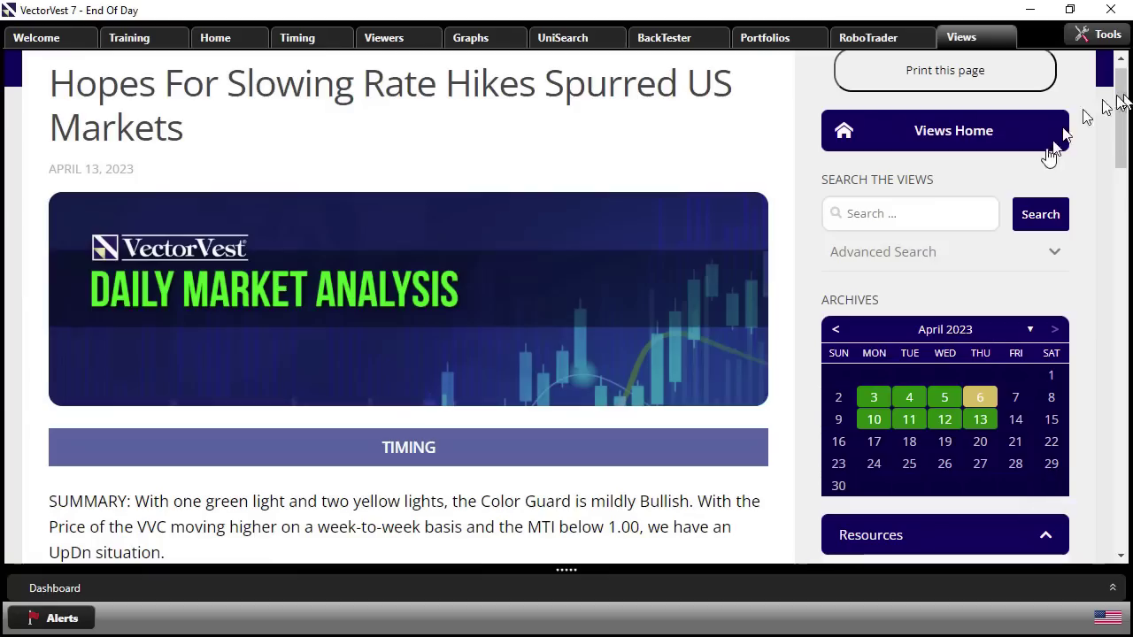
pyautogui.click(837, 330)
pyautogui.click(837, 330)
pyautogui.click(837, 330)
pyautogui.click(837, 330)
pyautogui.click(837, 330)
pyautogui.click(837, 330)
pyautogui.click(837, 330)
pyautogui.click(837, 330)
pyautogui.click(837, 330)
pyautogui.click(837, 330)
pyautogui.click(838, 330)
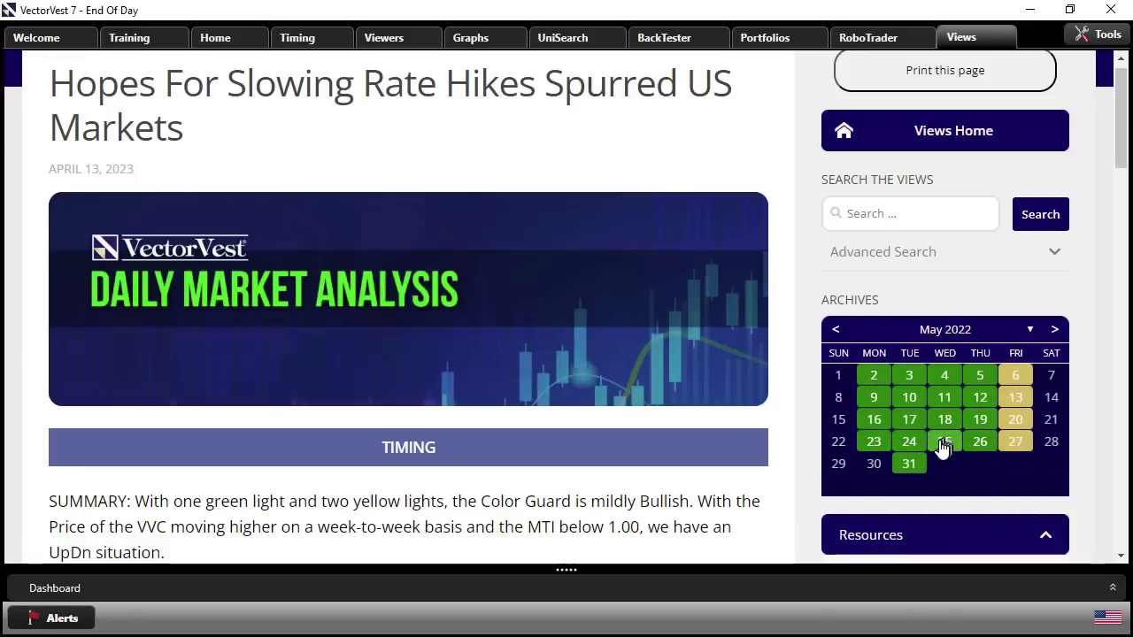
pyautogui.click(943, 447)
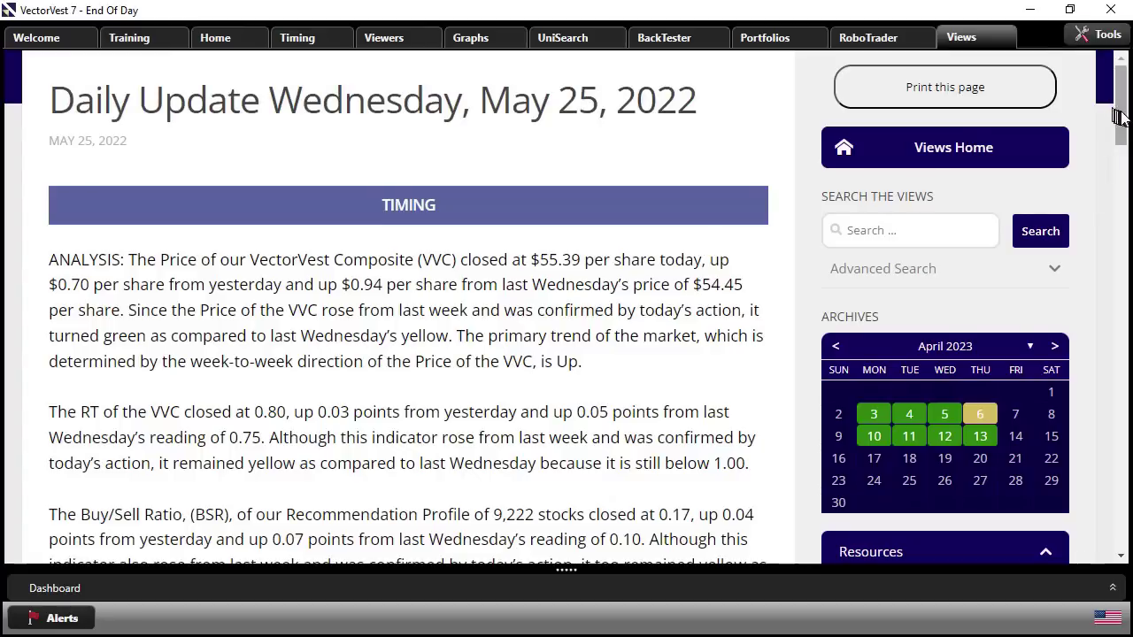
pyautogui.moveTo(1120, 112); pyautogui.dragTo(1126, 372)
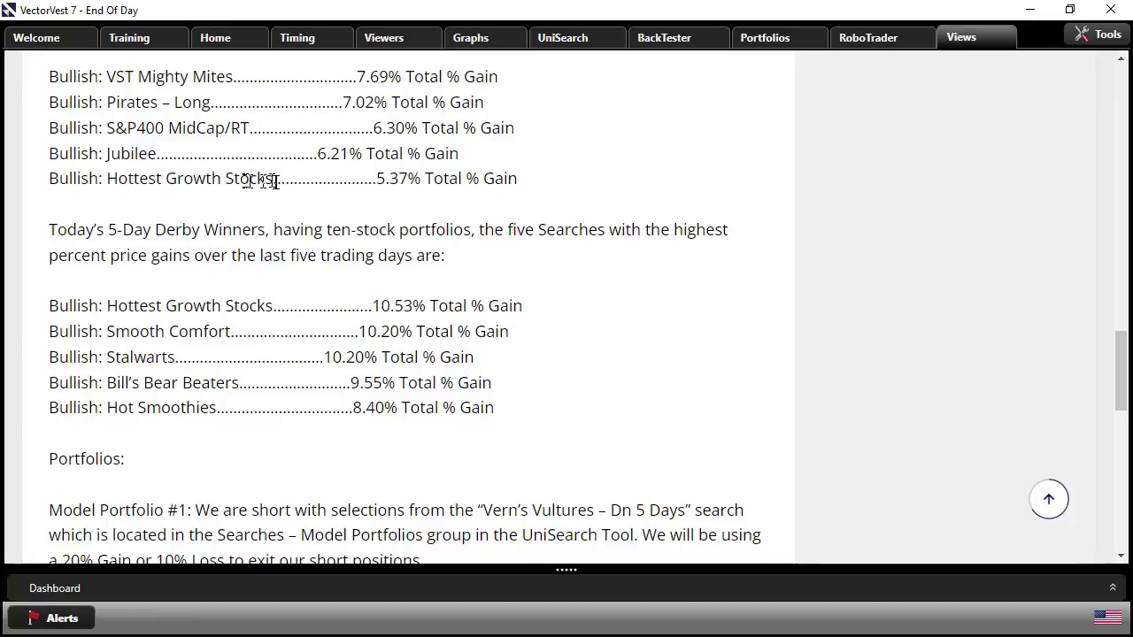
# - Bring back the Market Timing graph and switch its signals to DEW, keeping the 5/25/2022 date line
pyautogui.click(1031, 10)
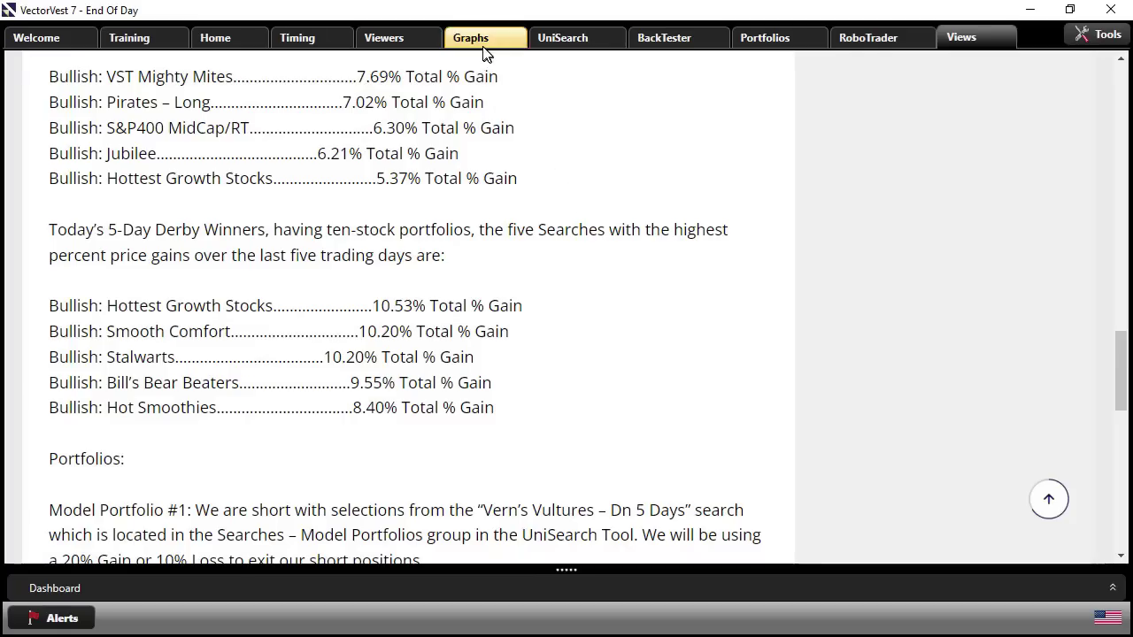
pyautogui.click(469, 42)
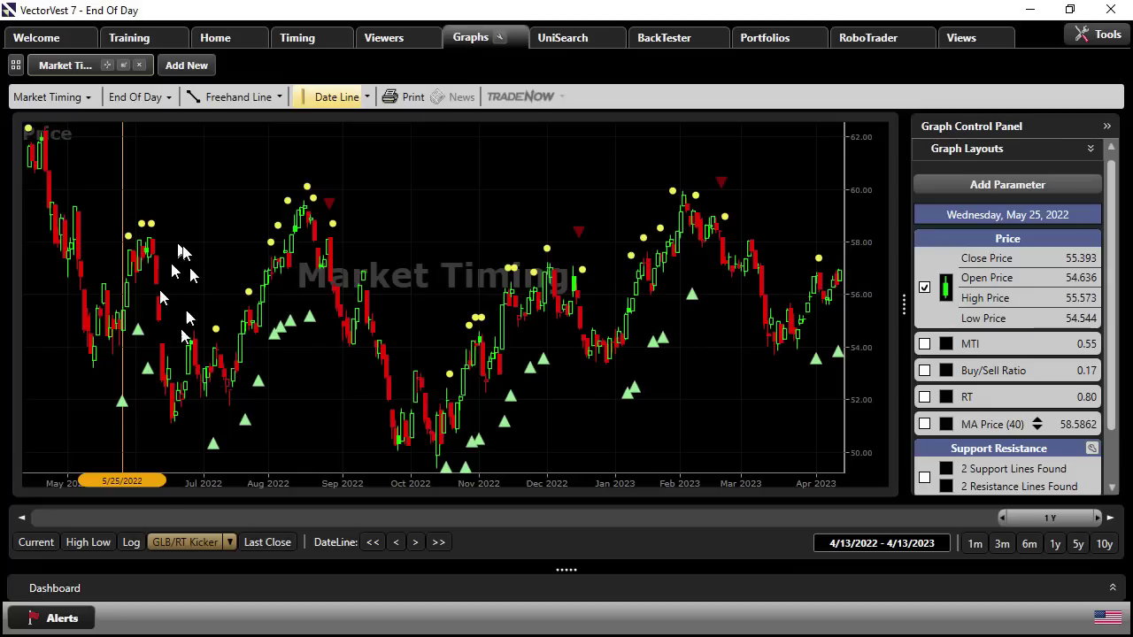
pyautogui.click(229, 545)
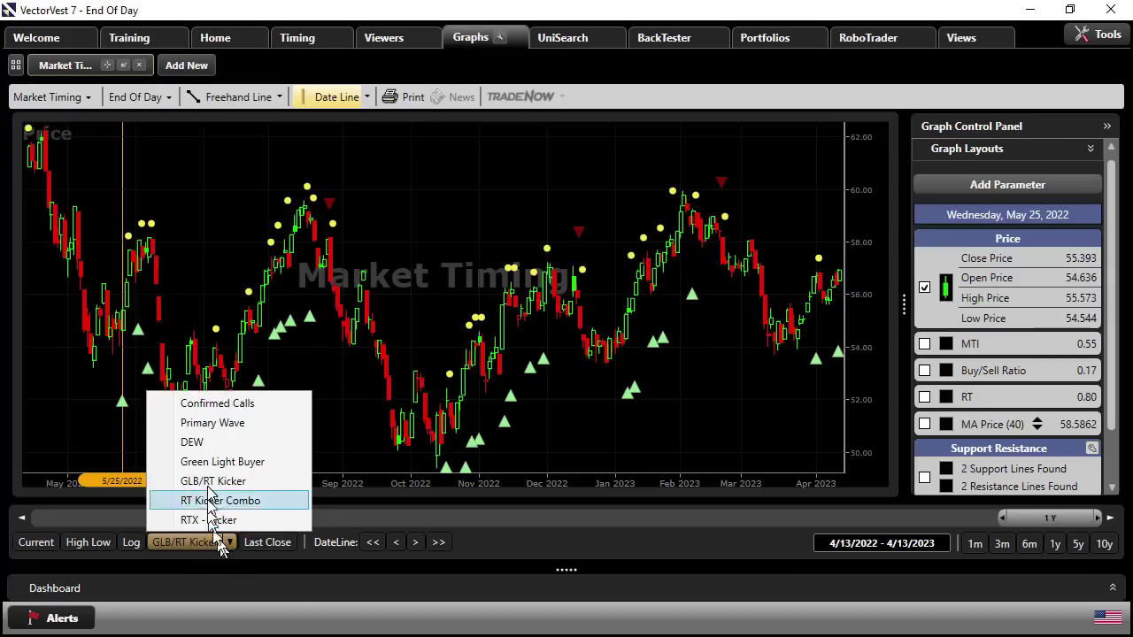
pyautogui.click(203, 449)
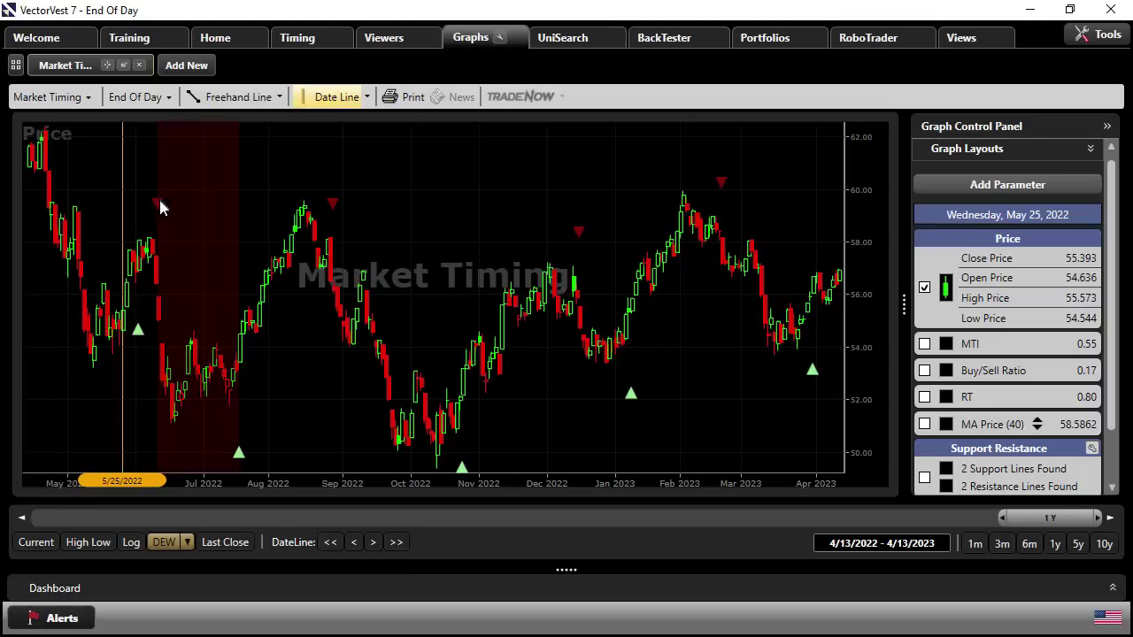
pyautogui.moveTo(158, 205)
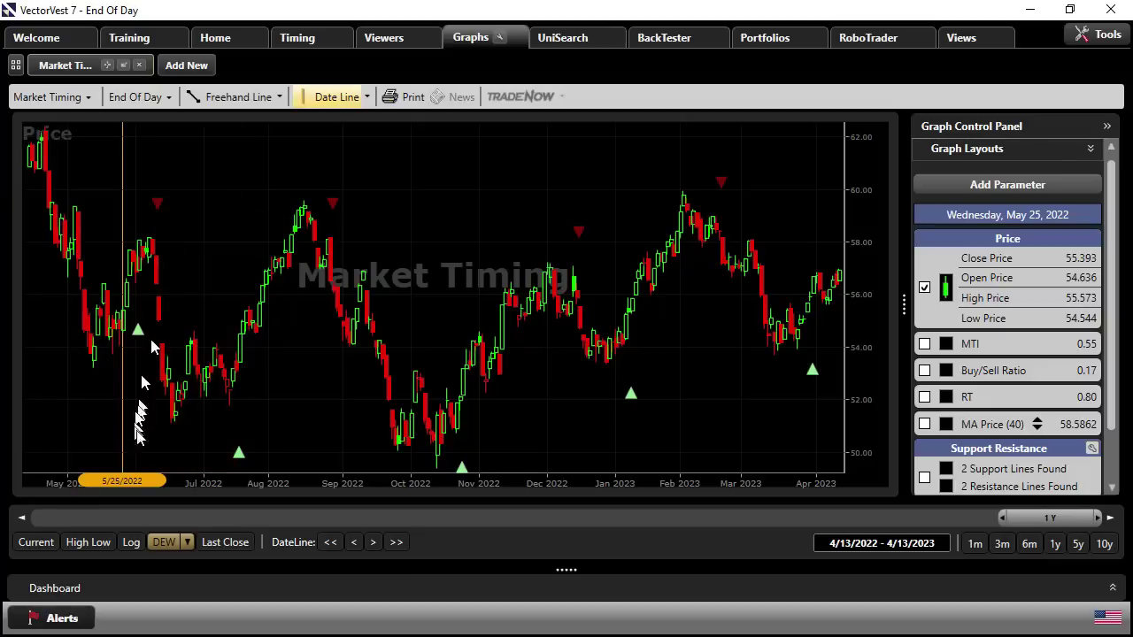
pyautogui.click(186, 542)
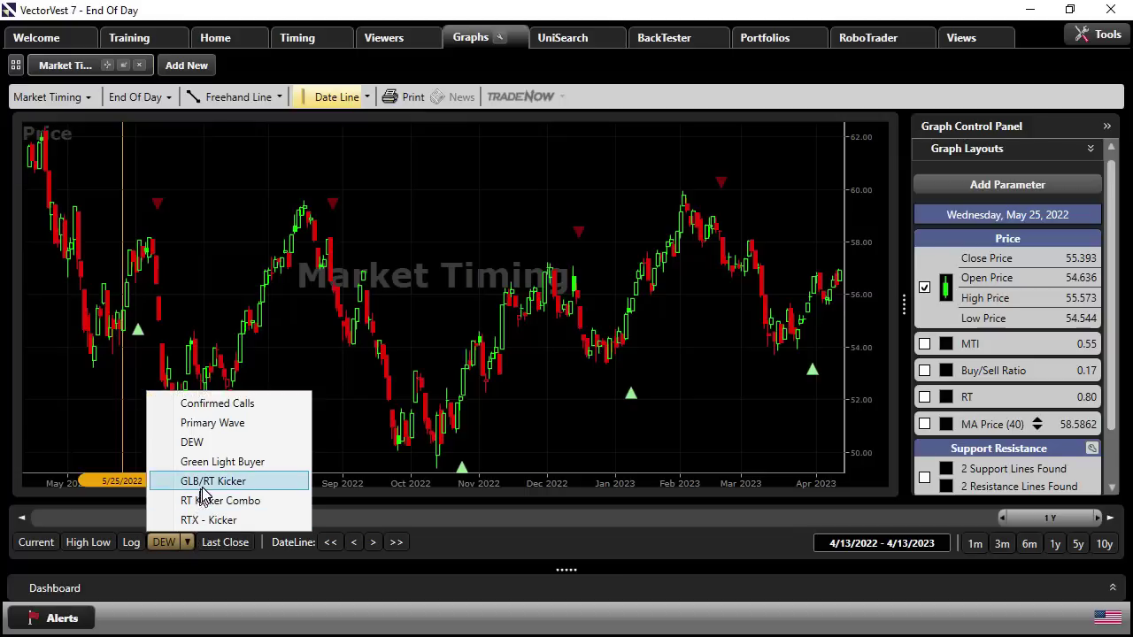
# - Show GLB/RT Kicker signals and move the date line to 7/7/2022 (close 53.969, MTI 0.70)
pyautogui.click(203, 487)
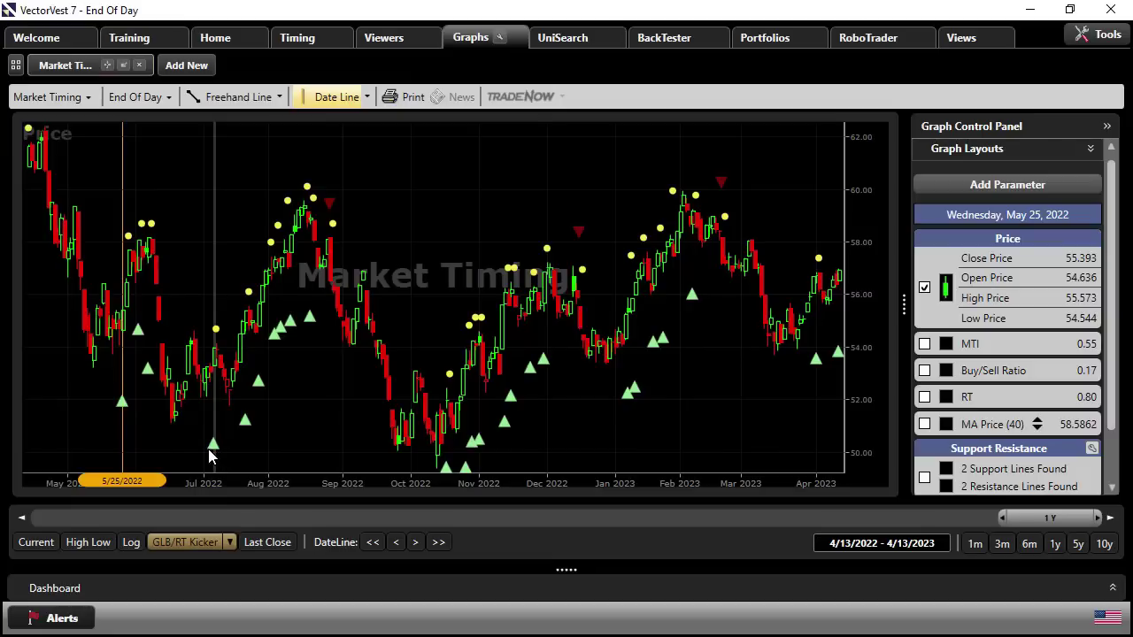
pyautogui.moveTo(209, 456)
pyautogui.moveTo(210, 453); pyautogui.dragTo(214, 448)
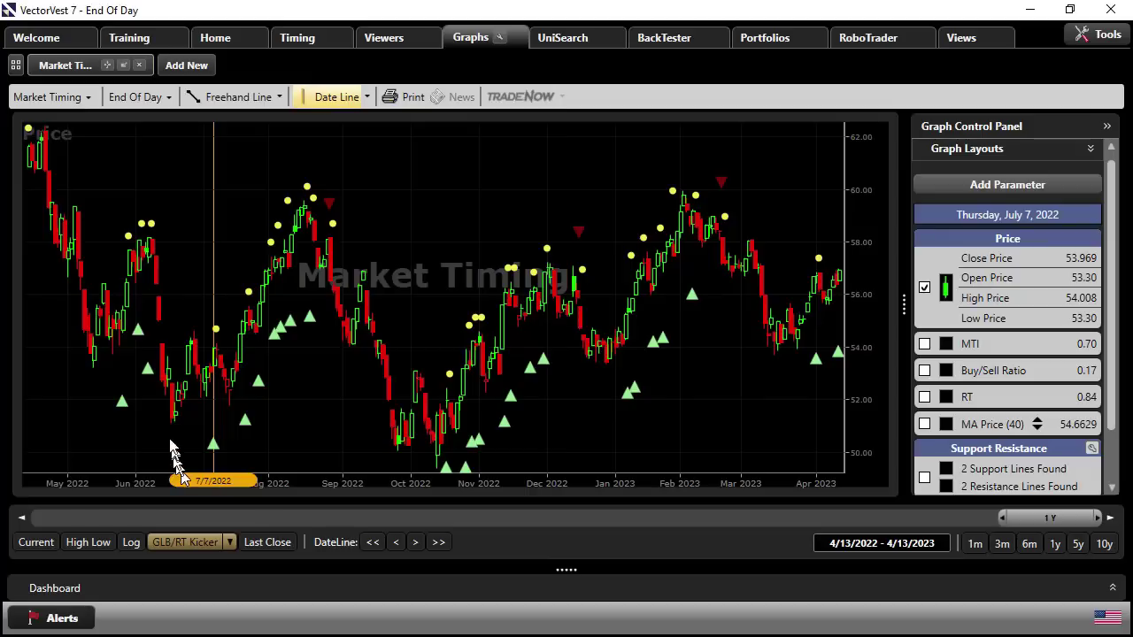
# - In Views, page the archive back to July 2022 and read the July 7 Daily Update
pyautogui.click(977, 46)
pyautogui.click(835, 347)
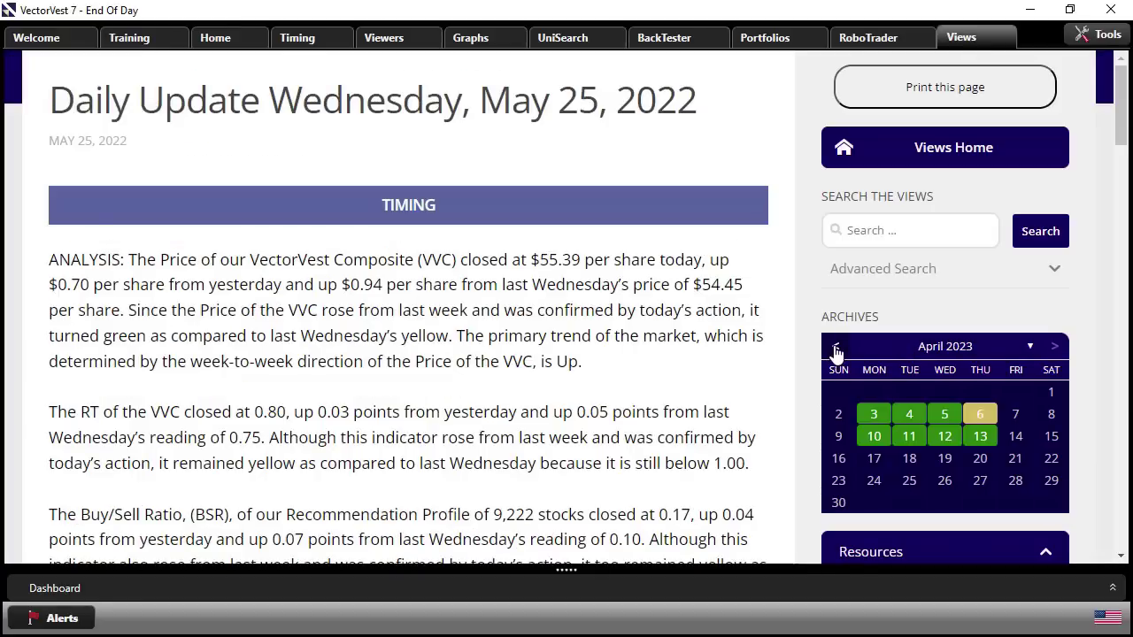
pyautogui.click(836, 347)
pyautogui.click(835, 347)
pyautogui.click(835, 347)
pyautogui.click(835, 347)
pyautogui.click(835, 347)
pyautogui.click(835, 347)
pyautogui.click(835, 346)
pyautogui.click(835, 347)
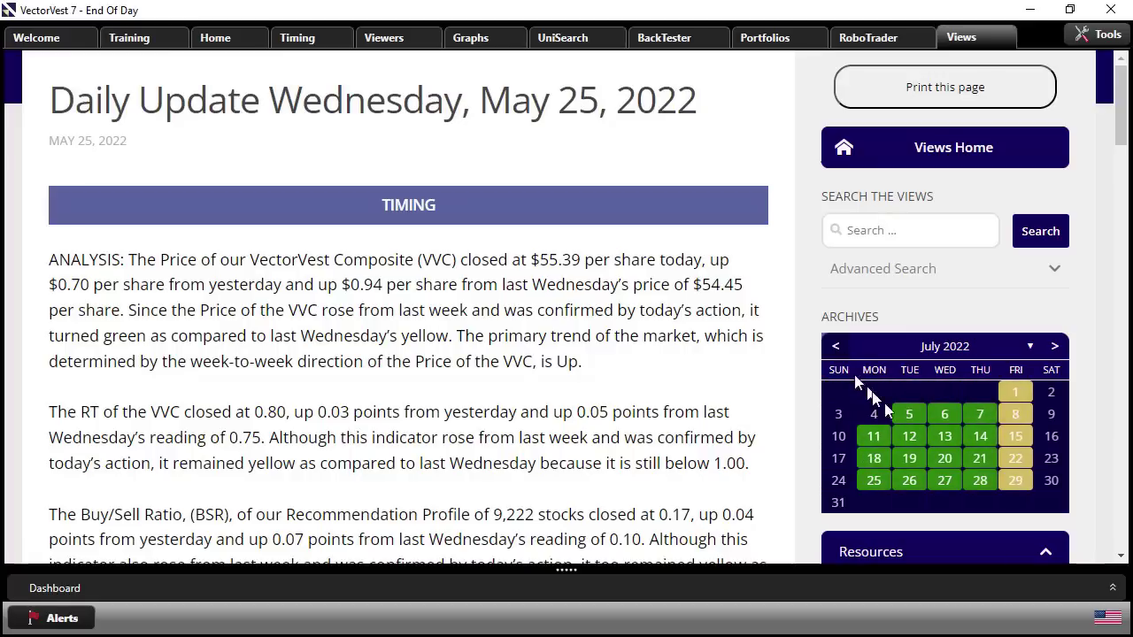
pyautogui.click(987, 418)
pyautogui.moveTo(1120, 101); pyautogui.dragTo(1121, 380)
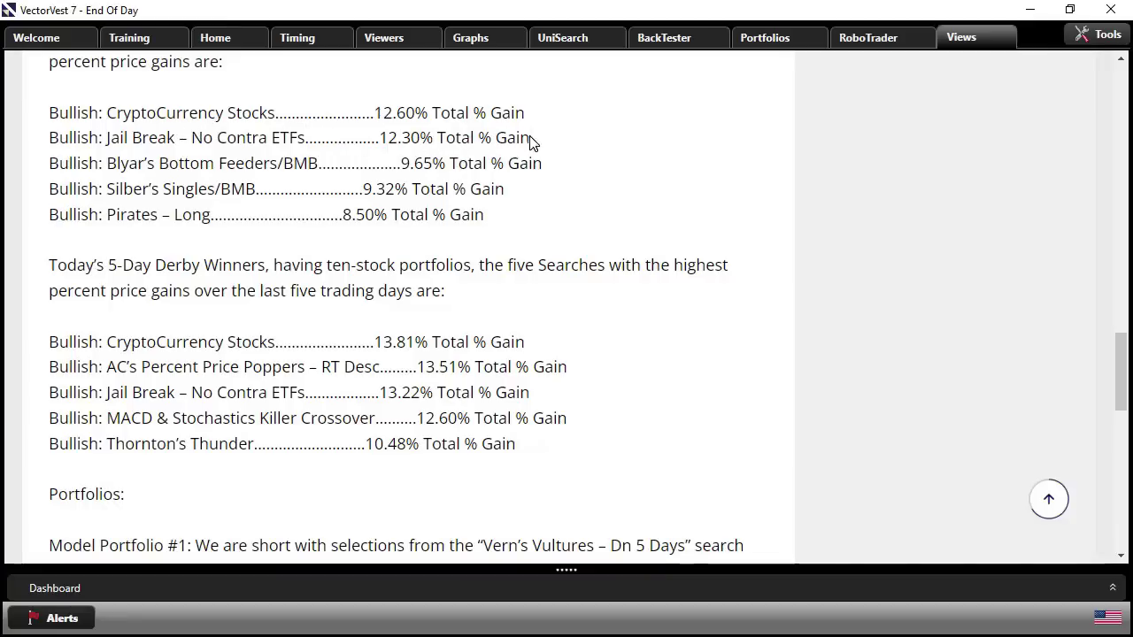
# - Return to the Market Timing graph and display DEW signals
pyautogui.click(499, 44)
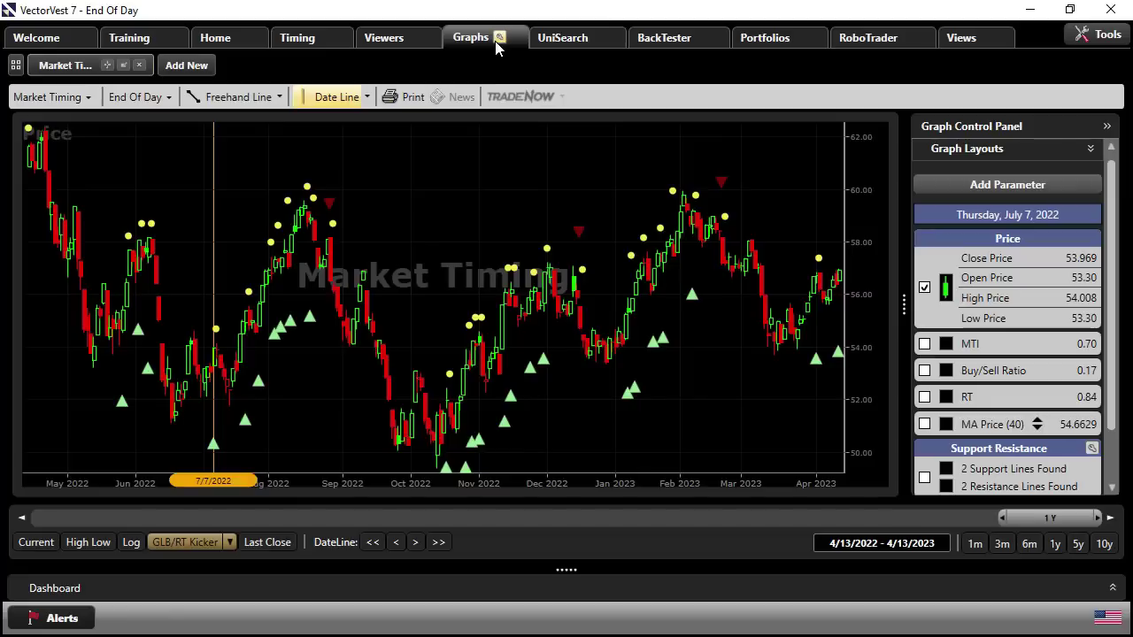
pyautogui.click(229, 541)
pyautogui.click(227, 441)
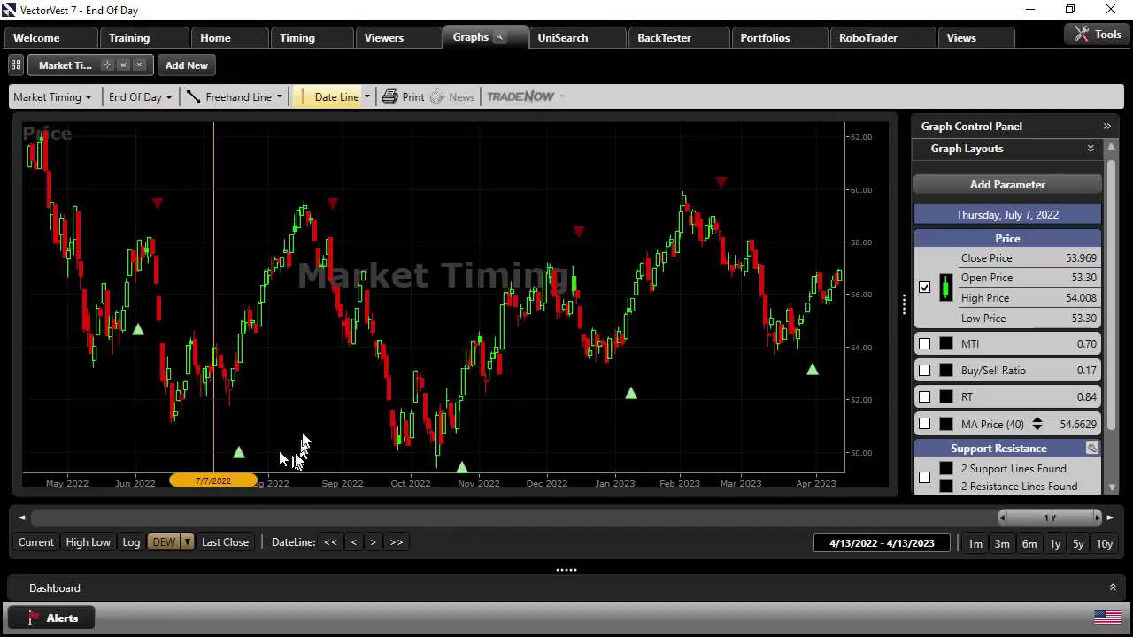
pyautogui.moveTo(333, 216)
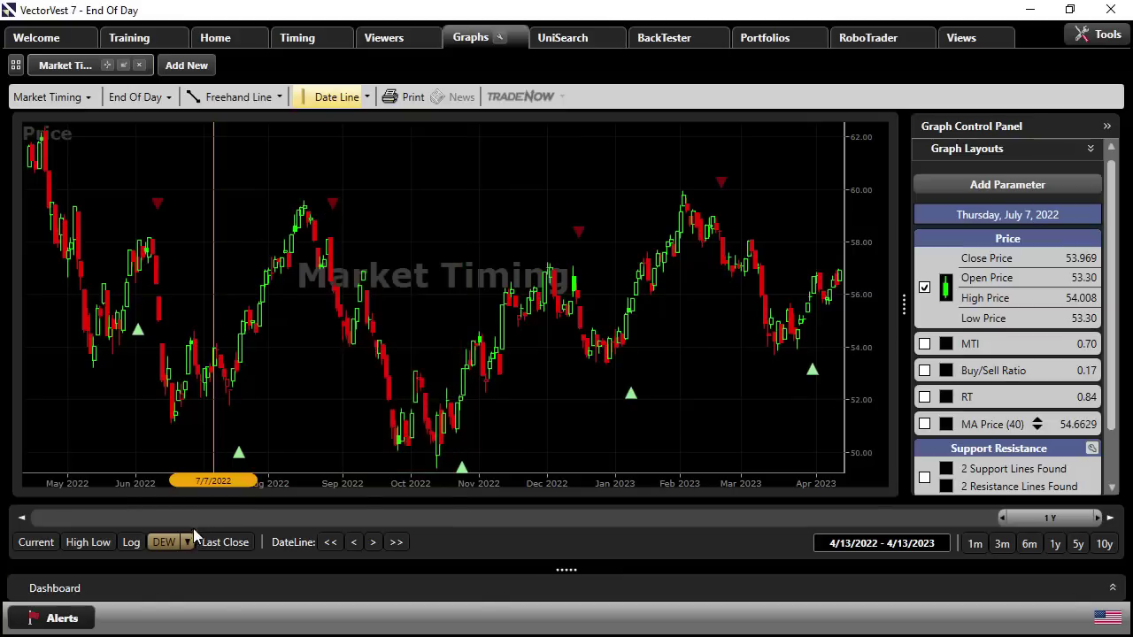
# - Switch back to GLB/RT Kicker signals and move the date line to 10/18/2022
pyautogui.click(187, 541)
pyautogui.click(186, 479)
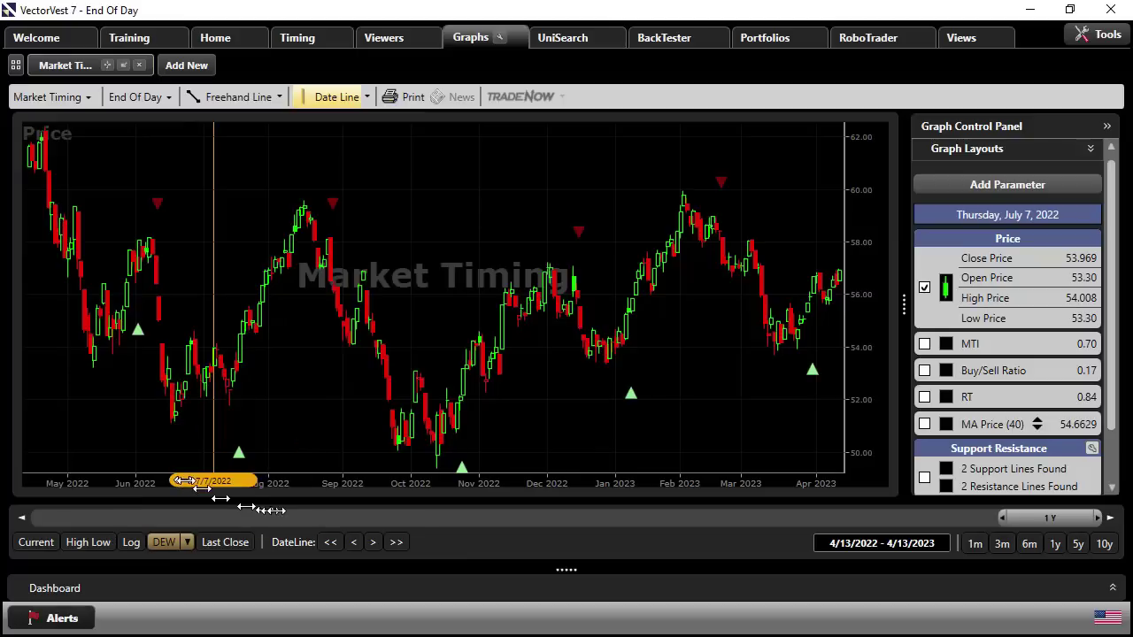
pyautogui.click(438, 542)
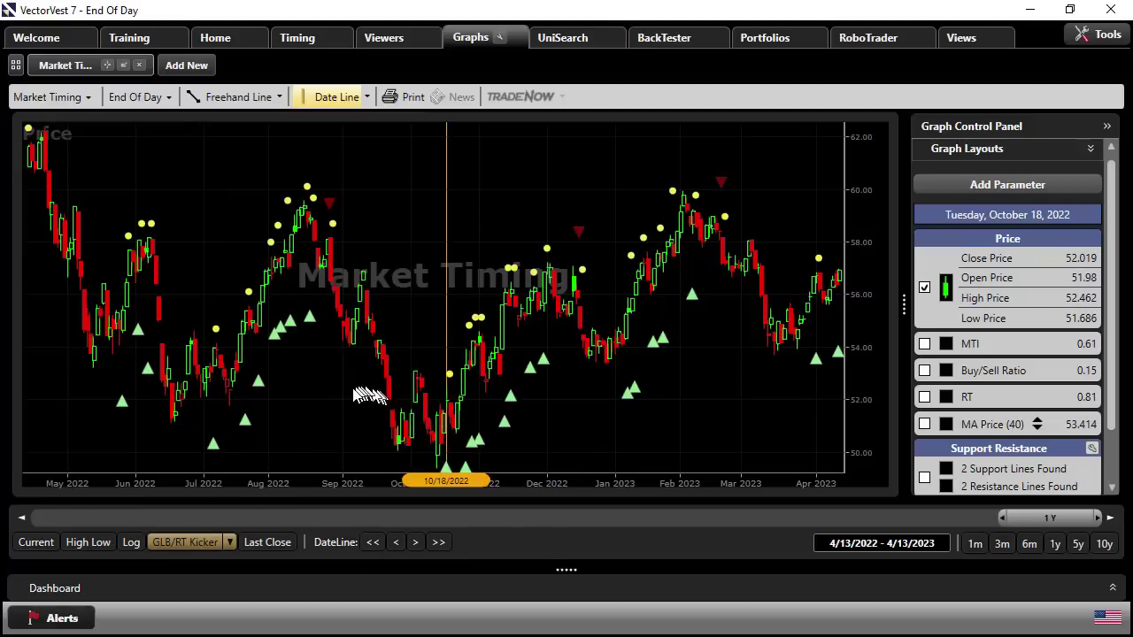
# - Zoom into September–November 2022 and set the date line to 10/26/2022 (close 53.323, MTI 0.83)
pyautogui.moveTo(348, 397); pyautogui.dragTo(542, 400)
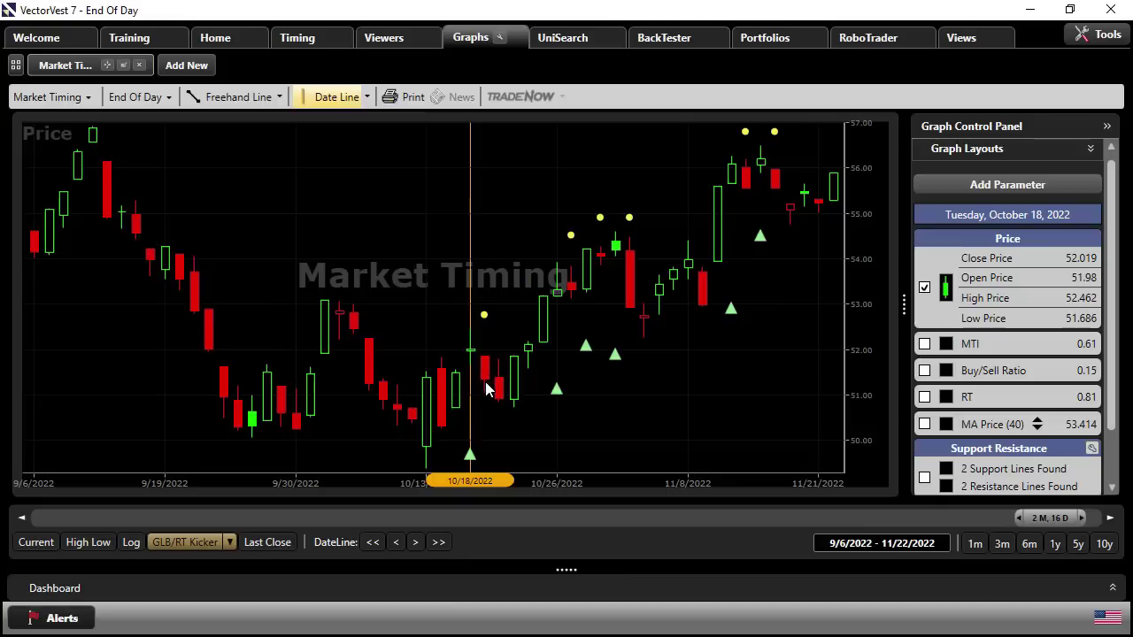
pyautogui.click(553, 396)
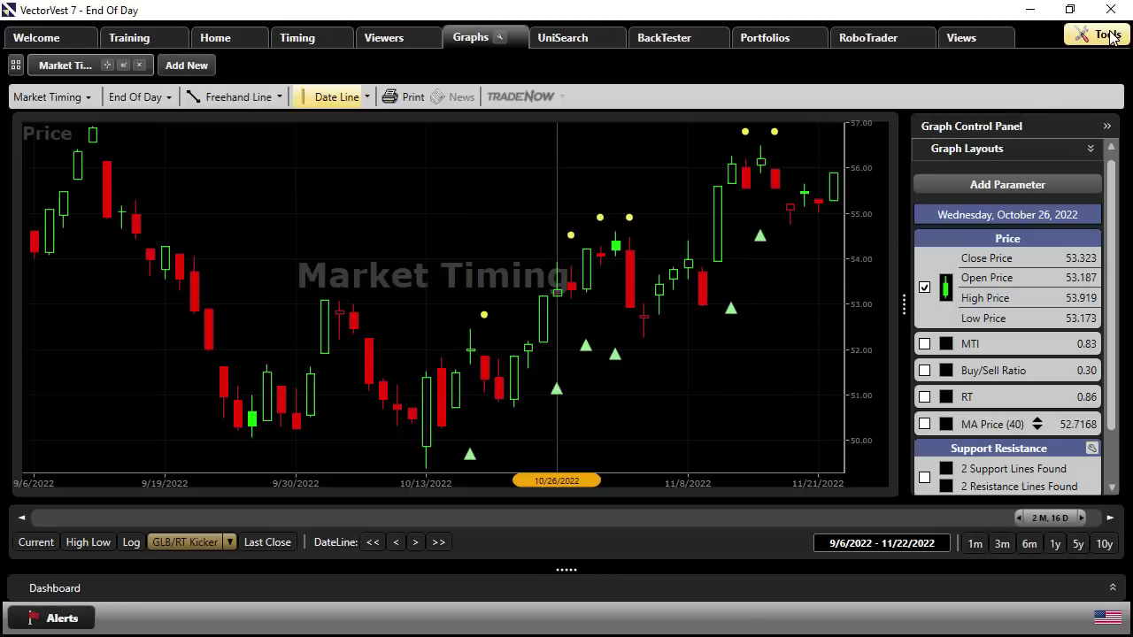
# - Open Views and step the archive calendar back to December 2022
pyautogui.click(980, 42)
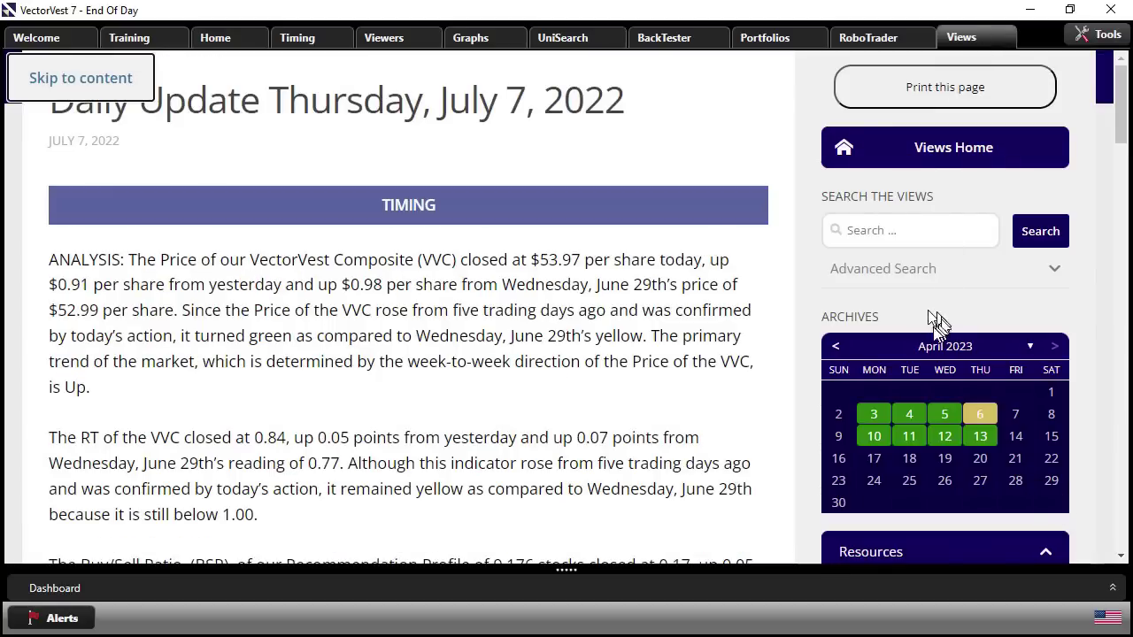
pyautogui.doubleClick(836, 347)
pyautogui.click(836, 348)
pyautogui.click(837, 347)
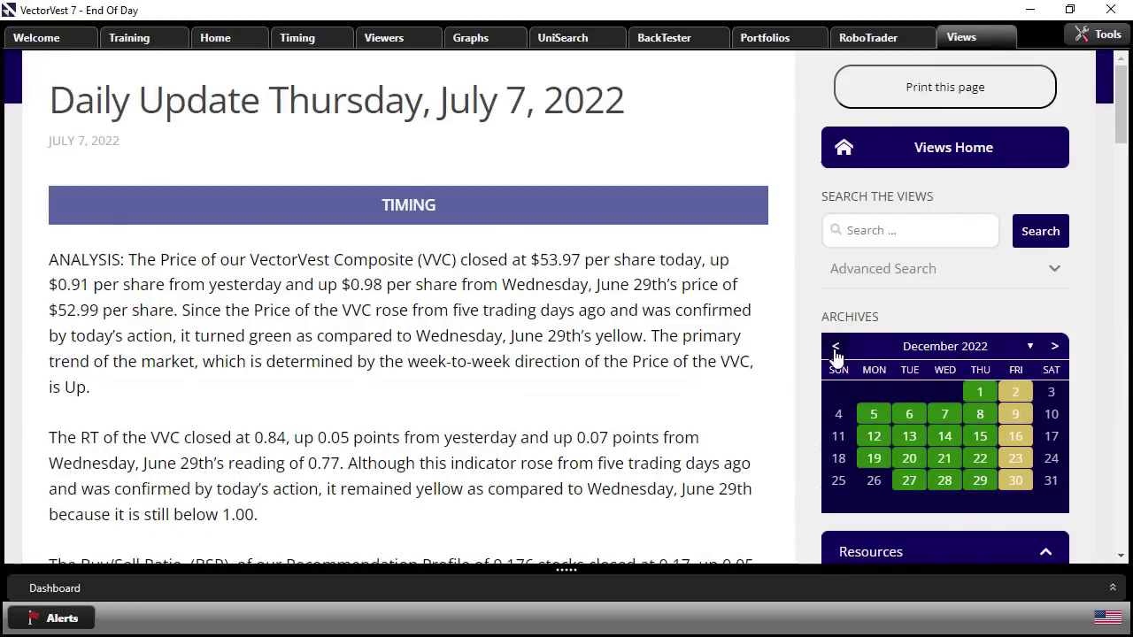
# - Scroll through archived Derby Winners tables, ending on the 10/26/2022 'Disappointing Earnings Weighed' update
pyautogui.moveTo(1121, 112); pyautogui.dragTo(1124, 356)
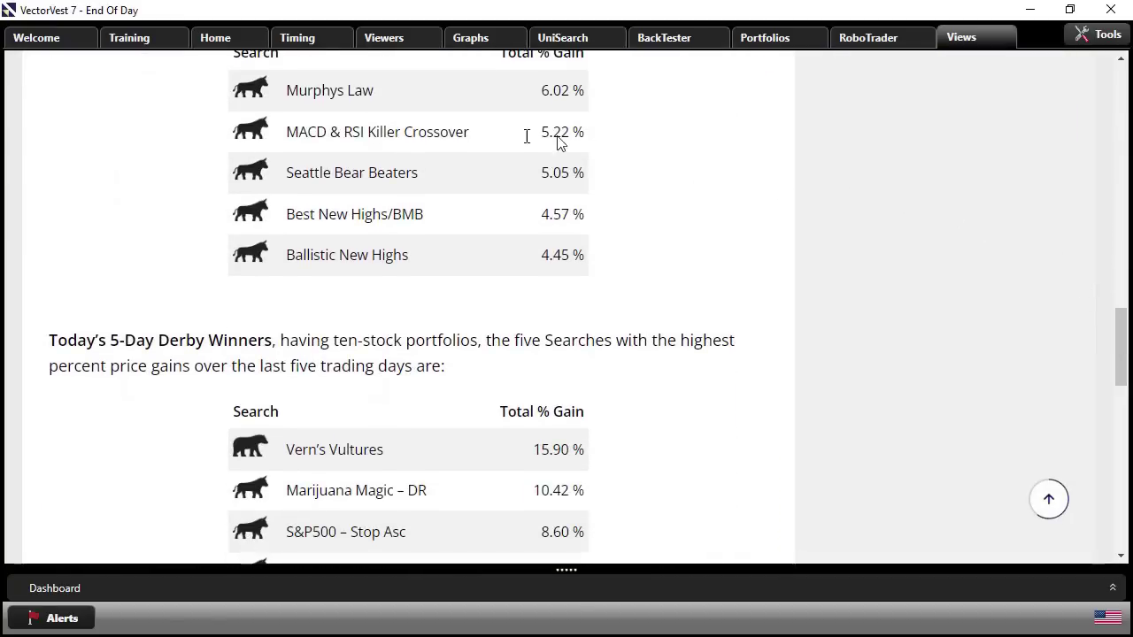
pyautogui.scroll(-3, 776, 420)
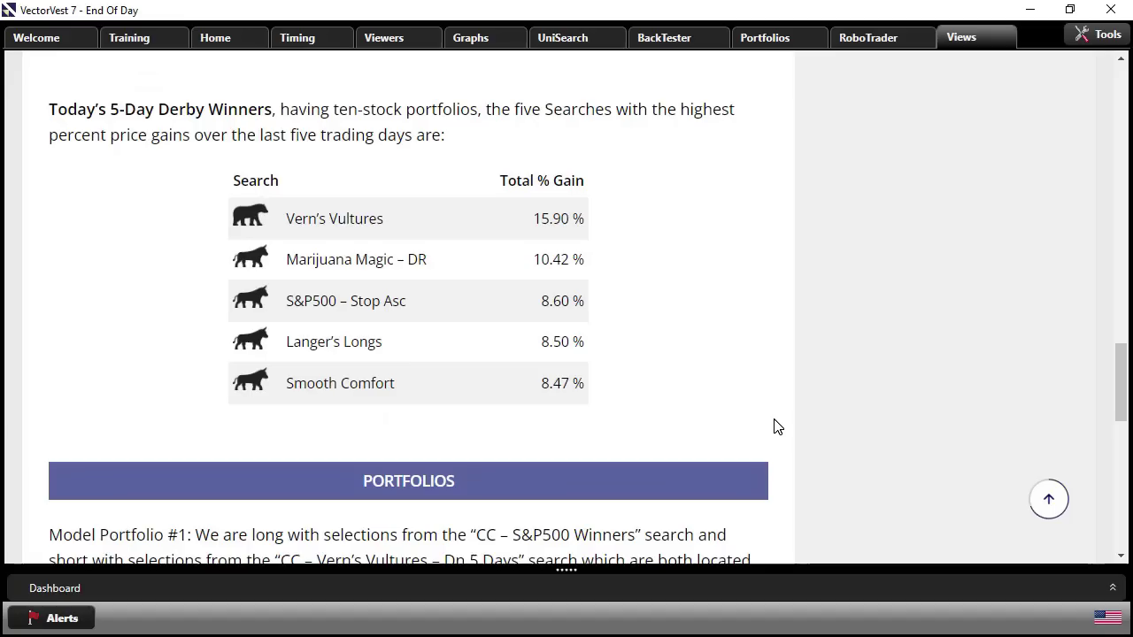
pyautogui.scroll(1, 773, 424)
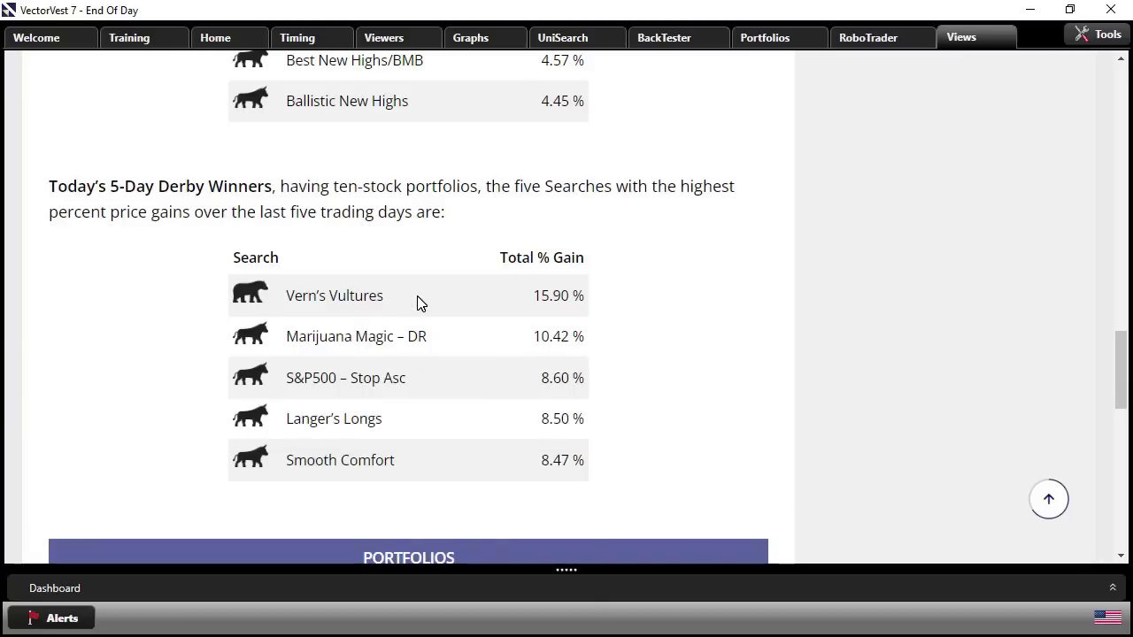
pyautogui.scroll(2, 526, 295)
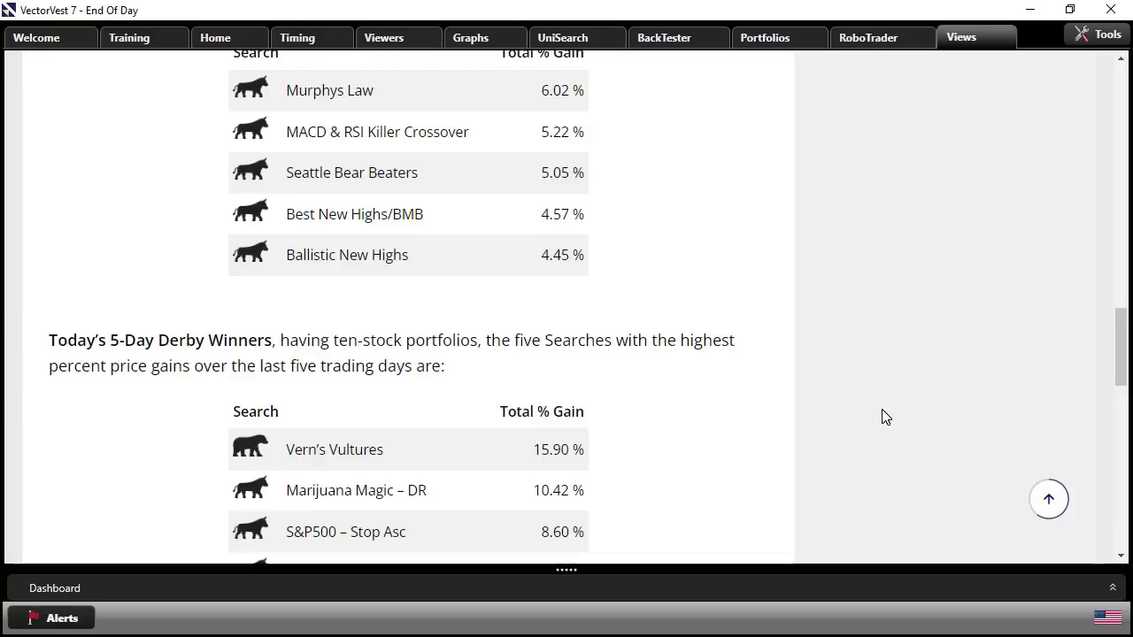
pyautogui.scroll(-2, 884, 411)
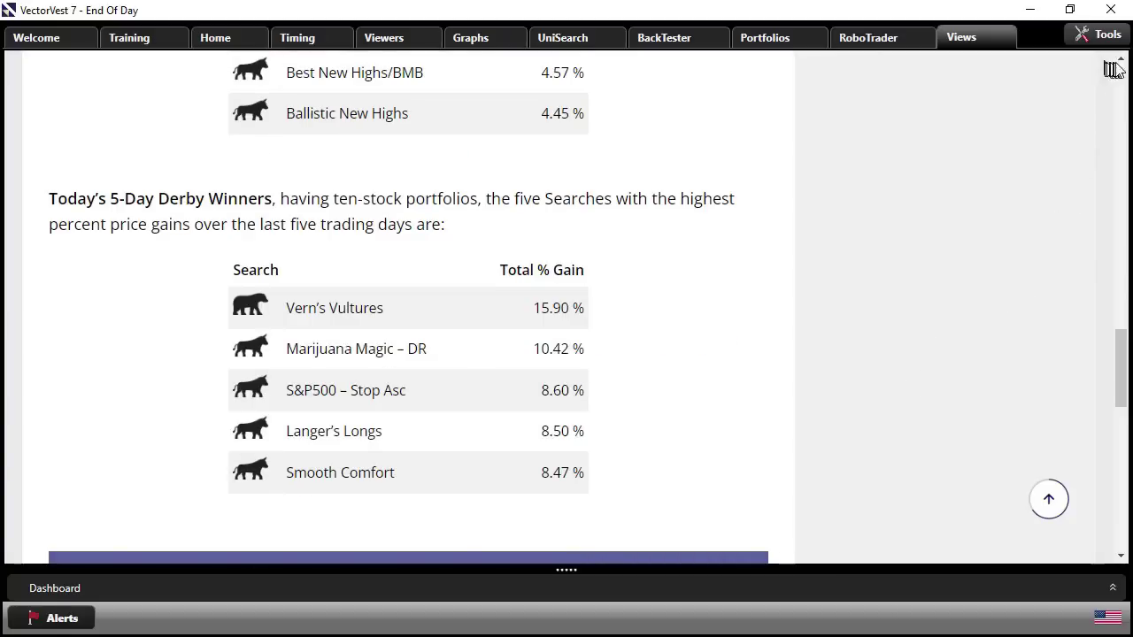
pyautogui.scroll(8, 1119, 60)
pyautogui.scroll(10, 1120, 66)
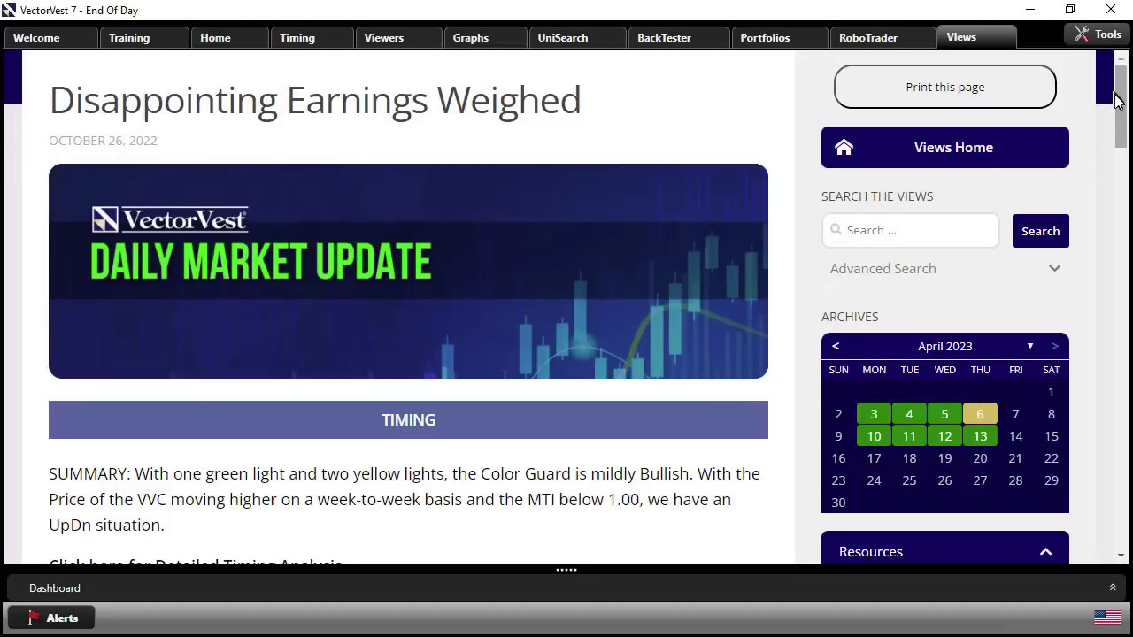
# - Scroll to the Derby Winners: Bear Market Burner 6.38% 1-Day, CryptoCurrency Stocks 17.48% 5-Day
pyautogui.moveTo(1120, 113); pyautogui.dragTo(1125, 131)
pyautogui.scroll(-15, 1123, 131)
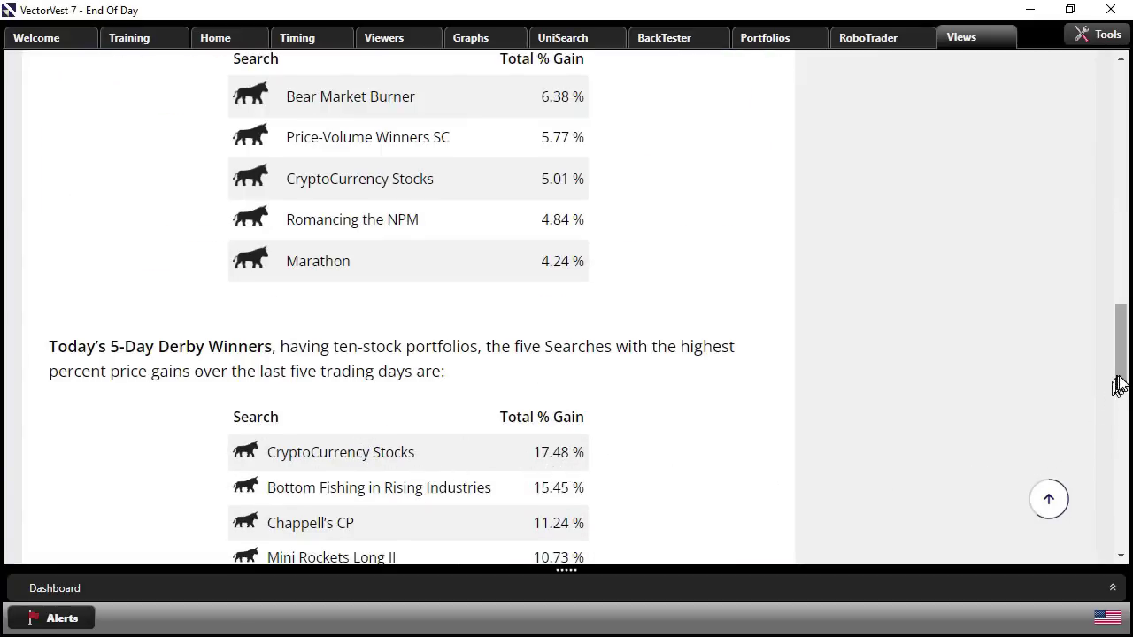
pyautogui.moveTo(1122, 381); pyautogui.dragTo(1120, 392)
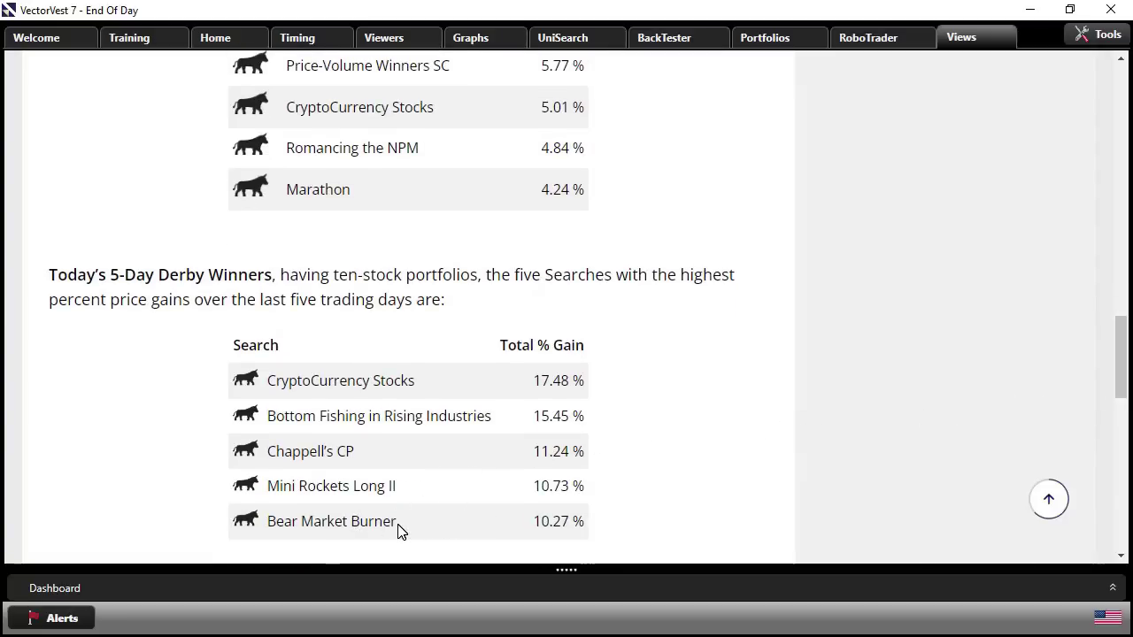
pyautogui.scroll(2, 398, 529)
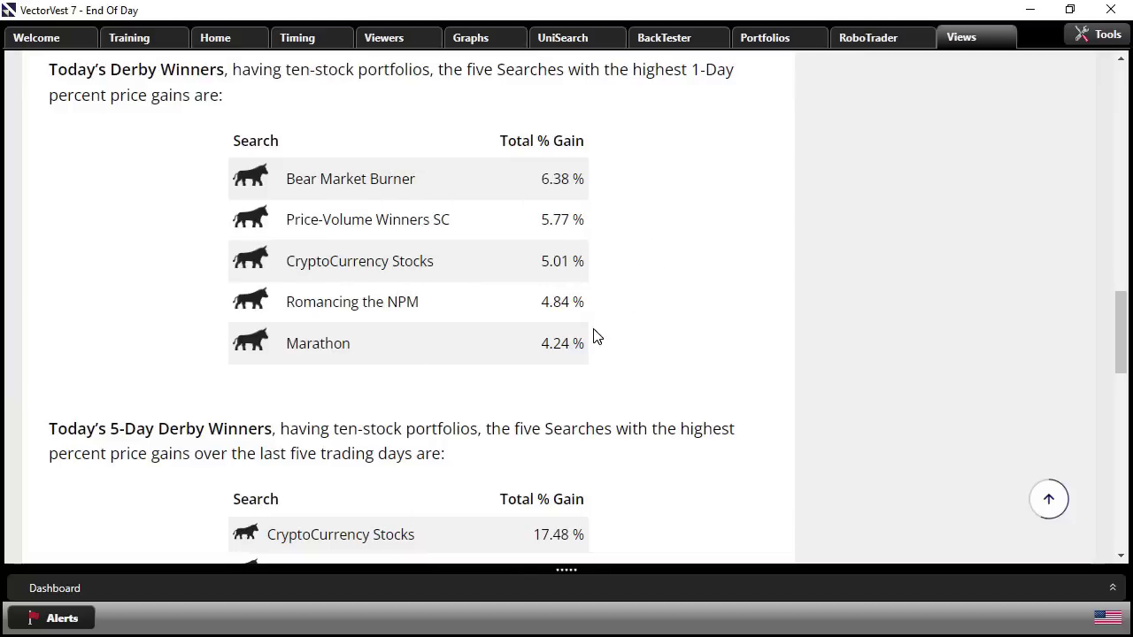
# - Toggle the Market Timing chart between DEW and GLB/RT Kicker signals, then check the daily article
pyautogui.click(496, 39)
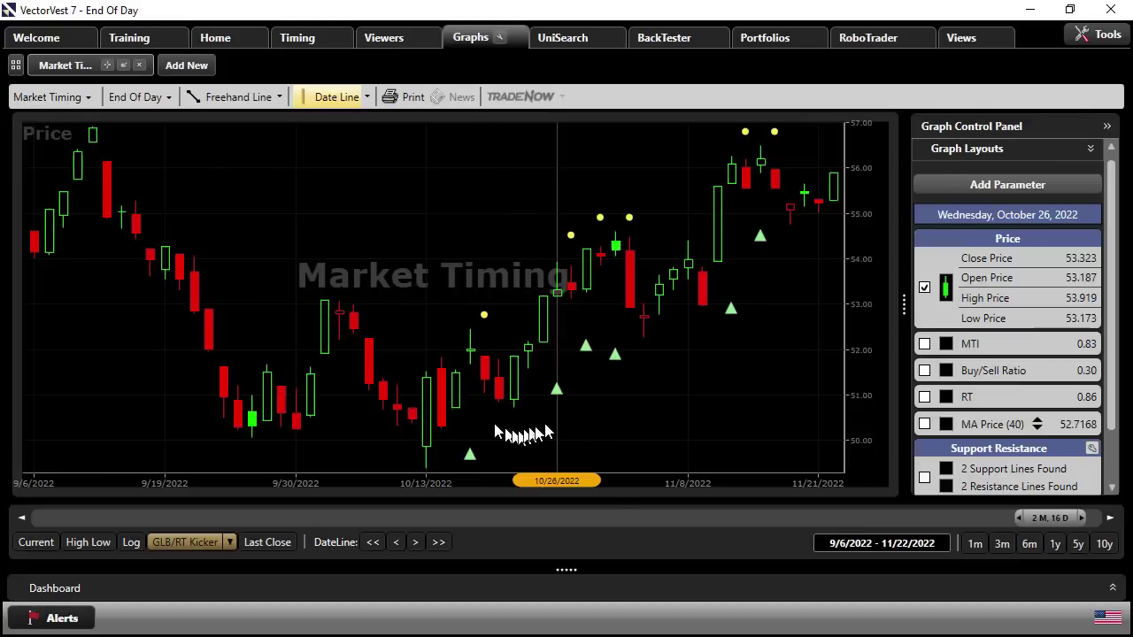
pyautogui.click(228, 542)
pyautogui.click(228, 436)
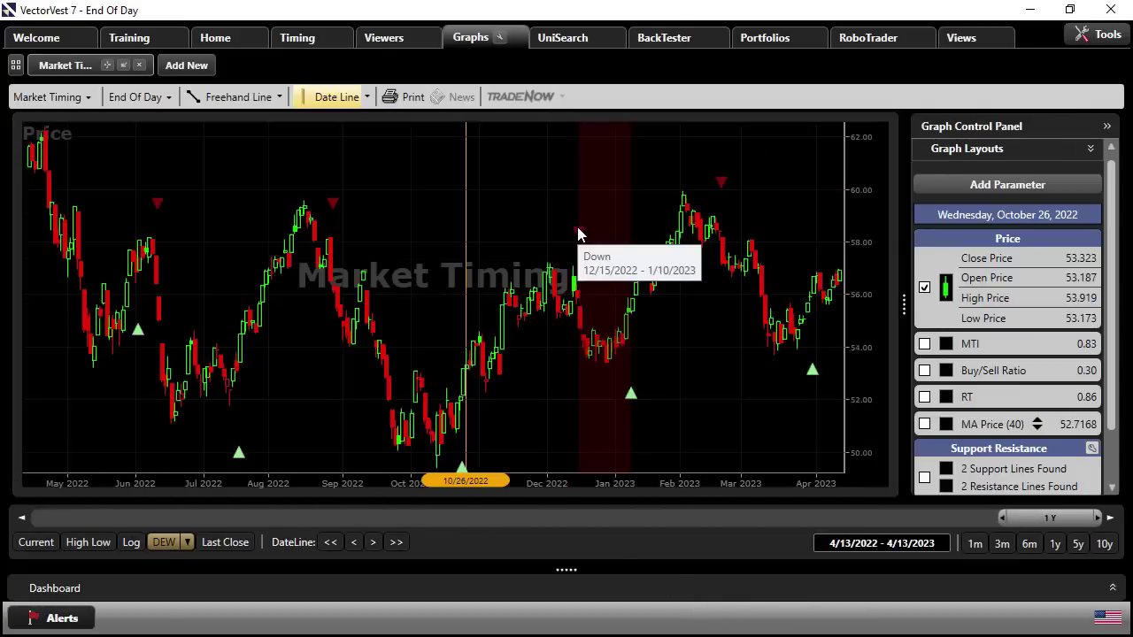
pyautogui.click(177, 546)
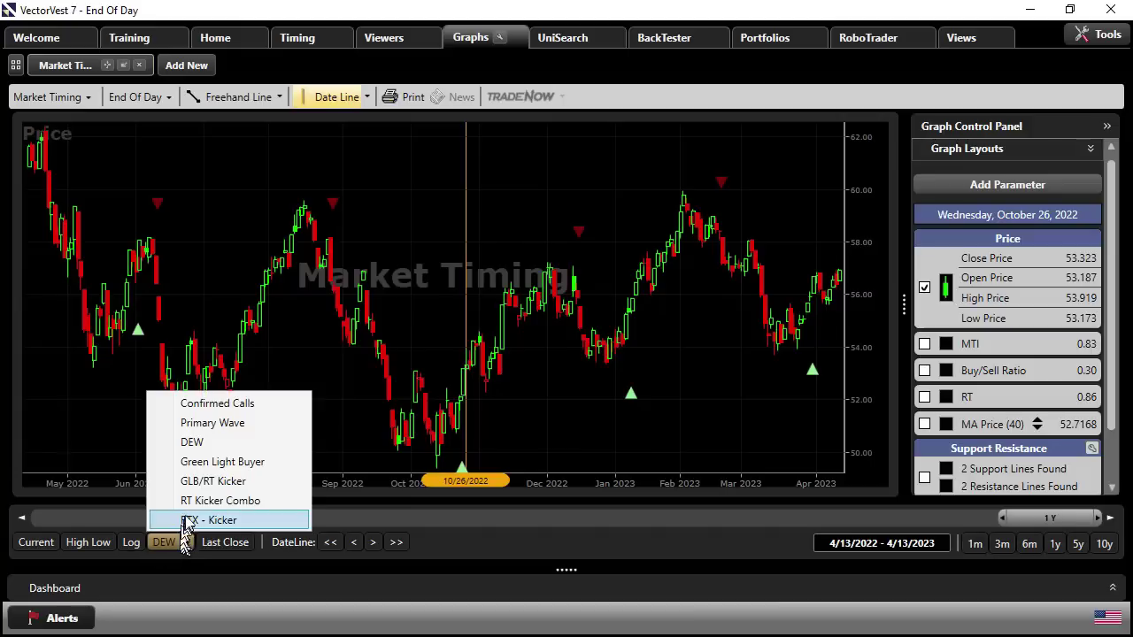
pyautogui.click(225, 486)
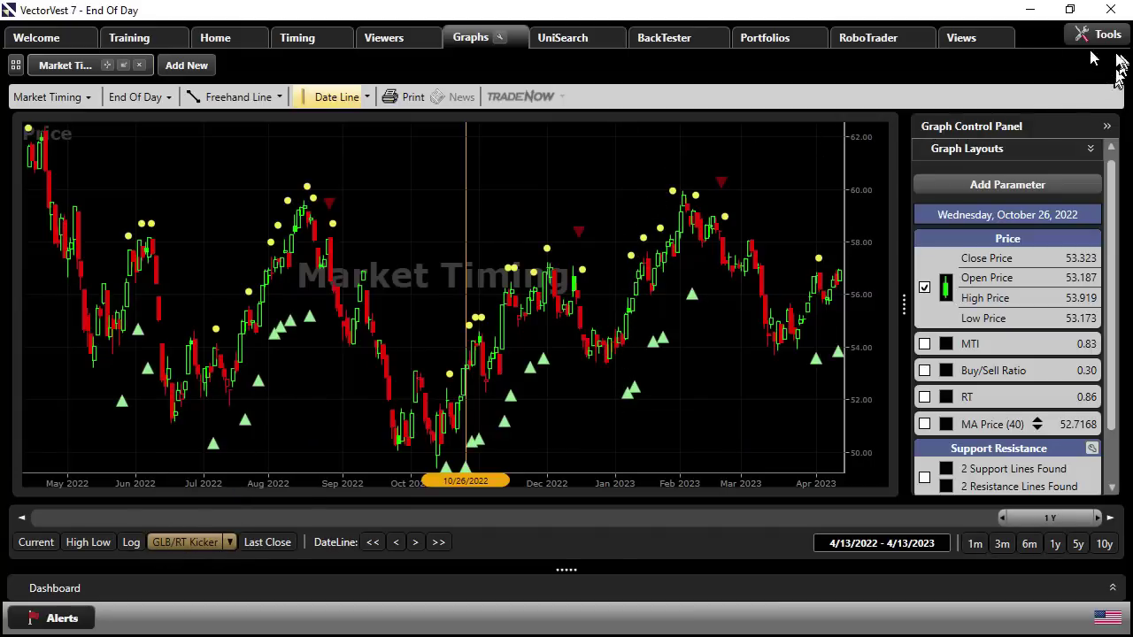
pyautogui.click(965, 37)
pyautogui.scroll(-15, 362, 425)
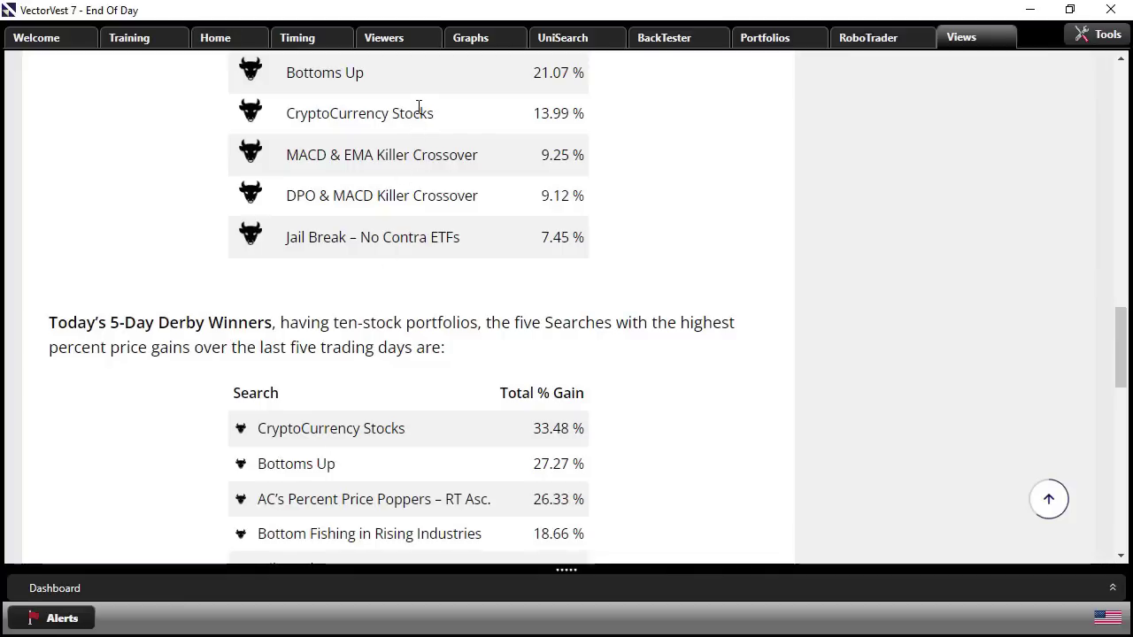
# - Back on the chart, view DEW signals once more before leaving GLB/RT Kicker shown
pyautogui.click(489, 39)
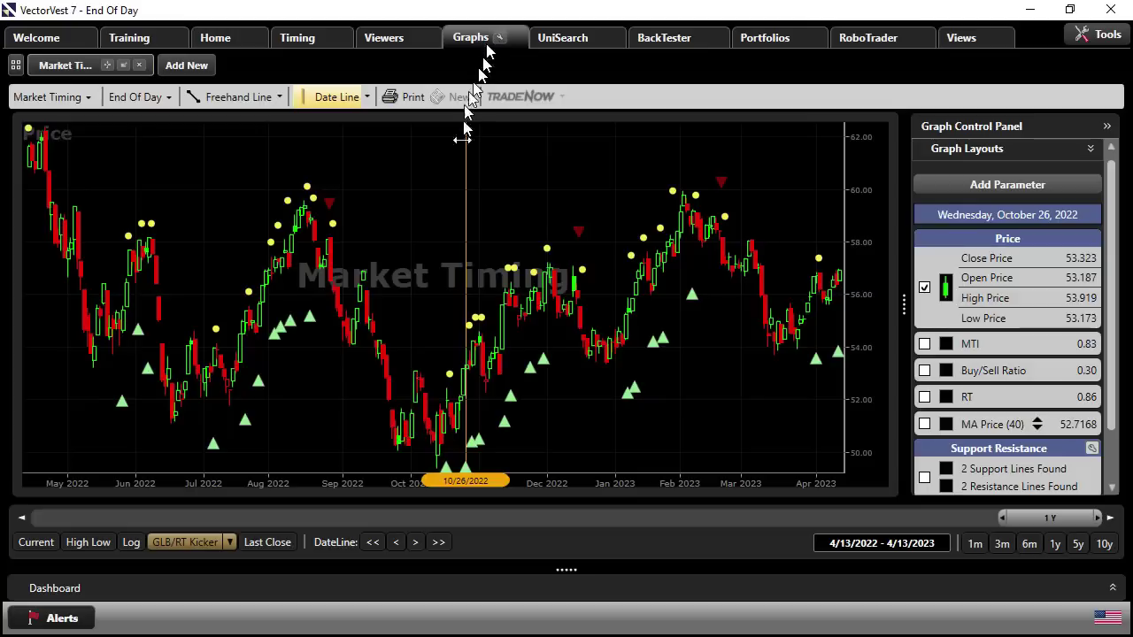
pyautogui.click(229, 542)
pyautogui.click(207, 442)
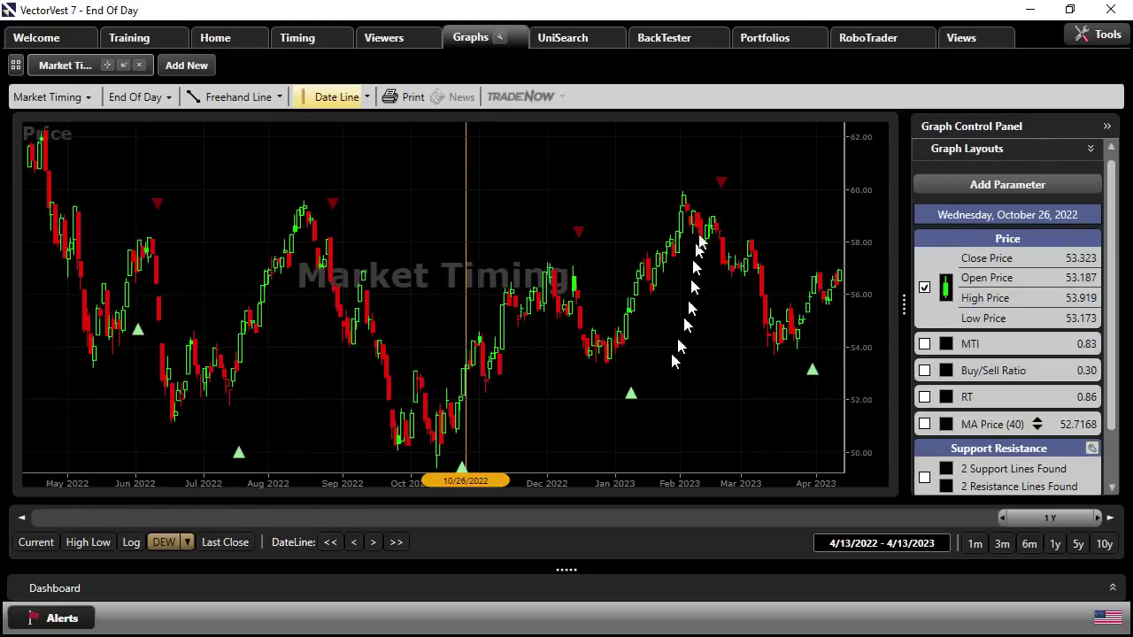
pyautogui.moveTo(724, 185)
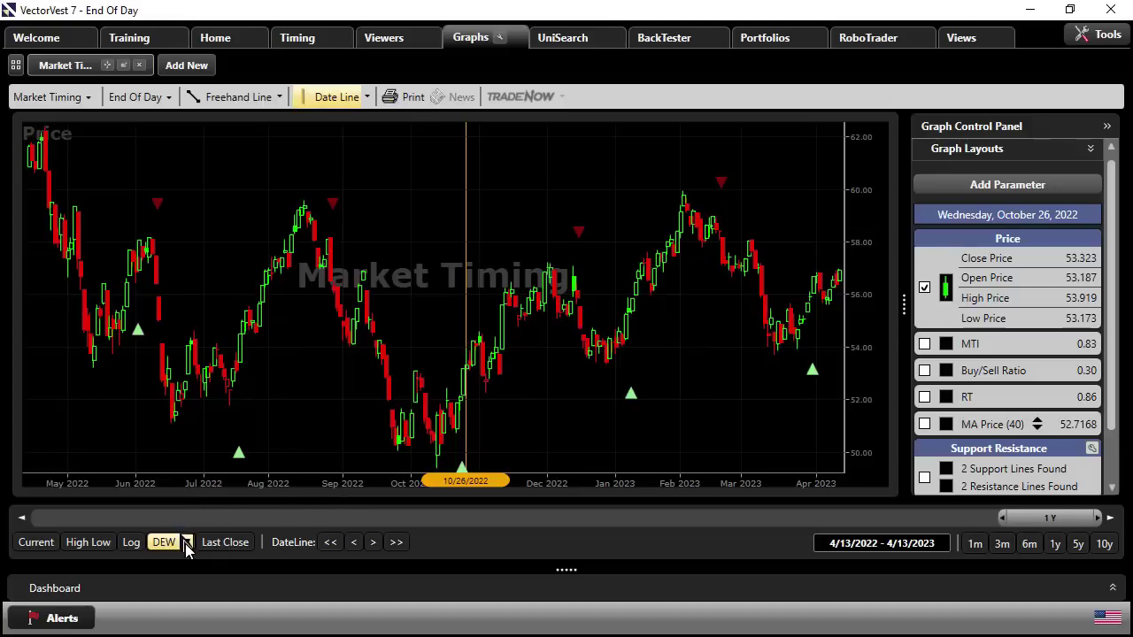
pyautogui.click(185, 542)
pyautogui.click(187, 481)
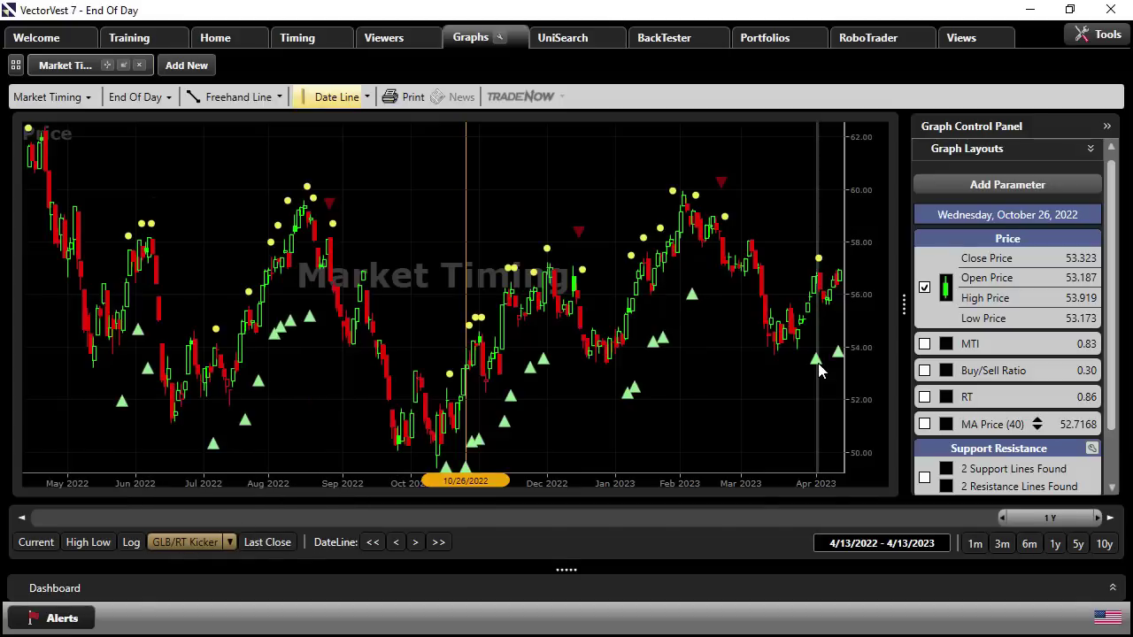
# - Go back to the Views daily article, where Price and Volume Winners lead 5-Day Derby Winners at 24.19%
pyautogui.click(972, 39)
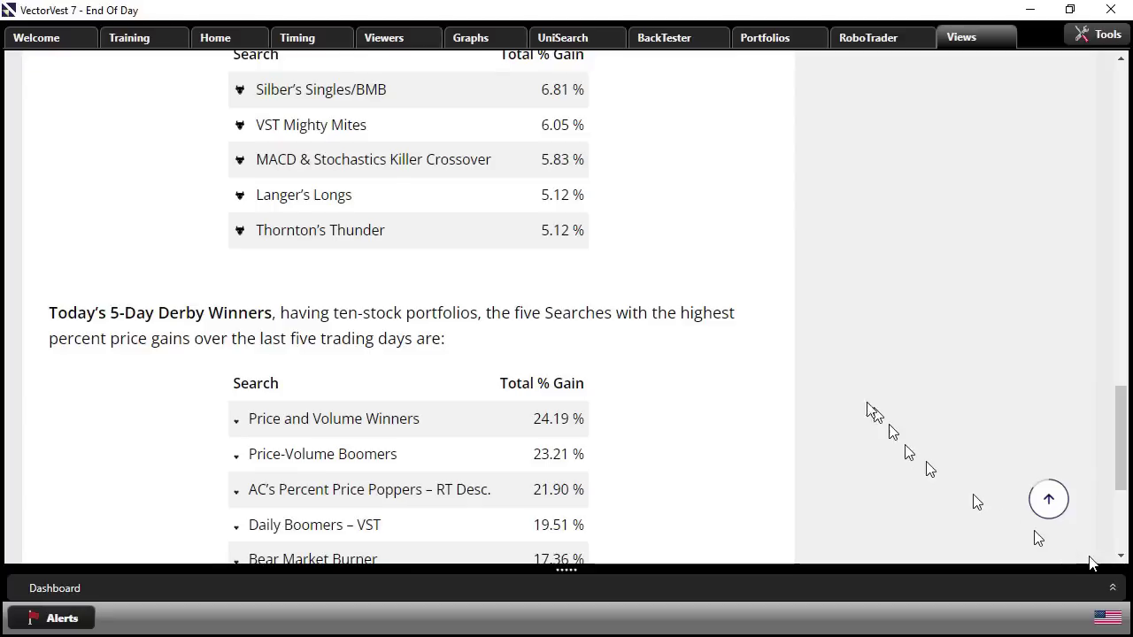
# - In UniSearch, set the search date to 5/25/2022
pyautogui.click(573, 45)
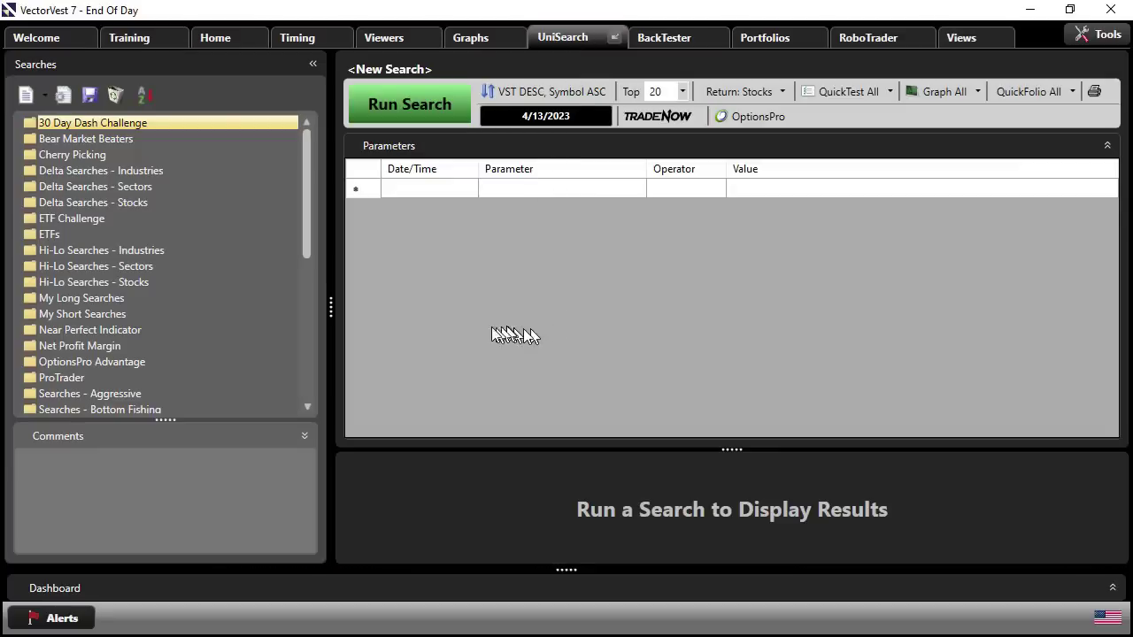
pyautogui.click(537, 122)
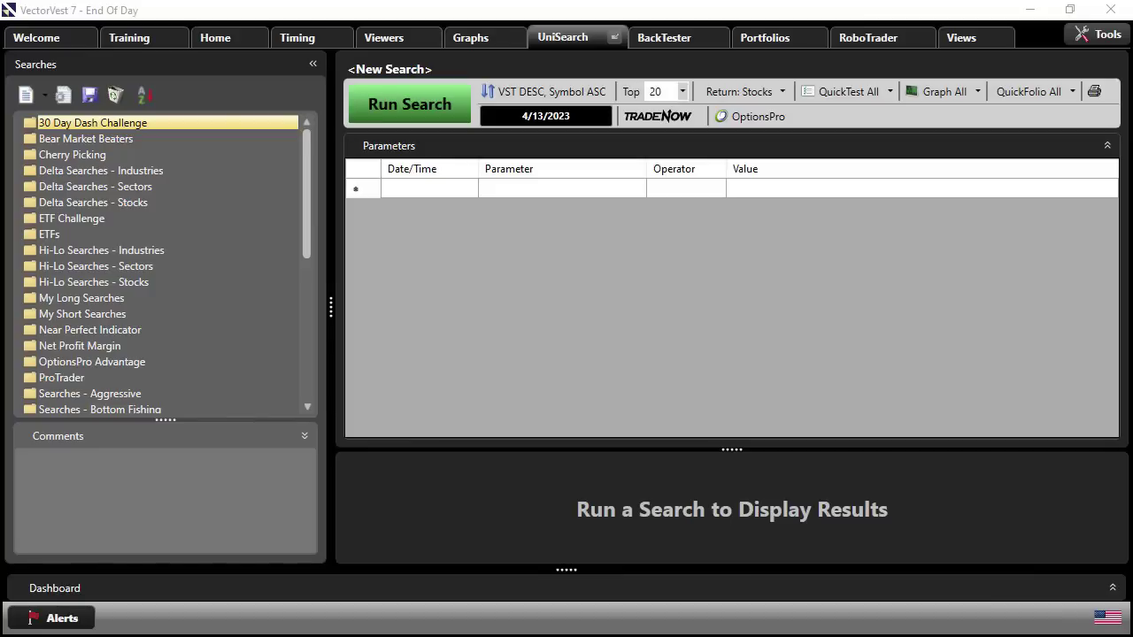
pyautogui.press('Return')
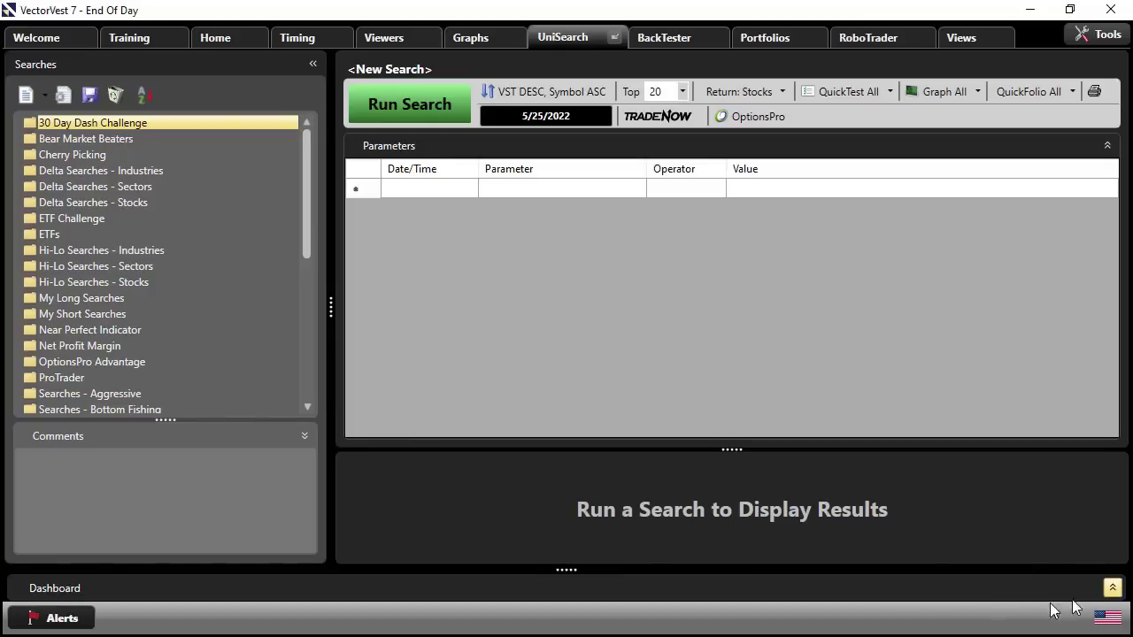
# - Sort the searches alphabetically and load the Hottest Growth Stocks search
pyautogui.click(143, 95)
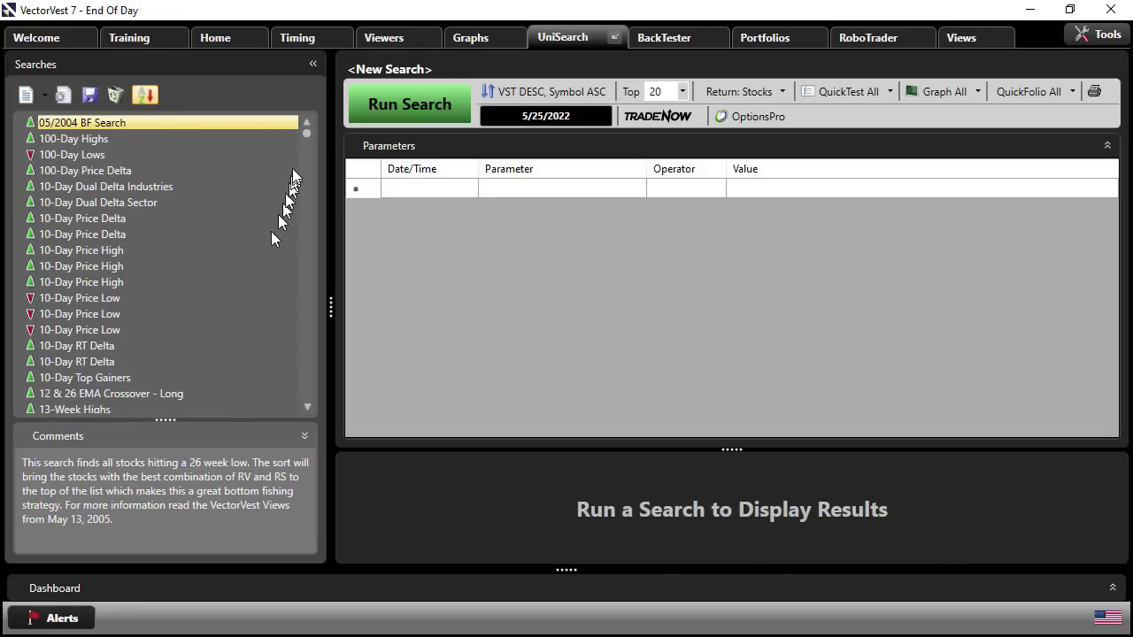
pyautogui.click(68, 266)
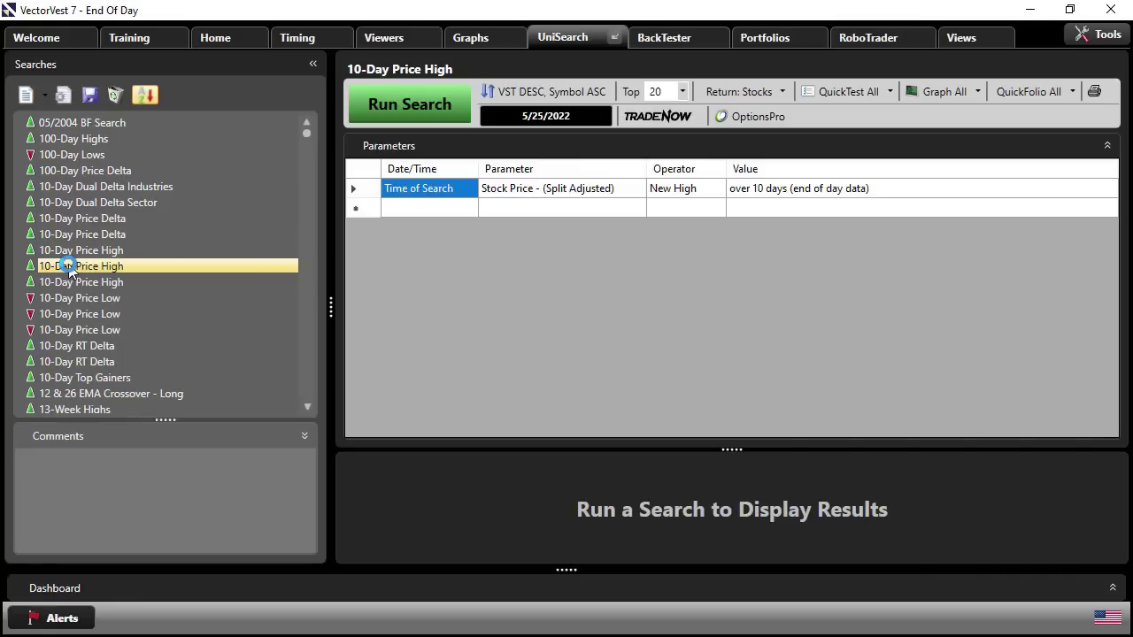
pyautogui.press('h')
pyautogui.scroll(-7, 108, 341)
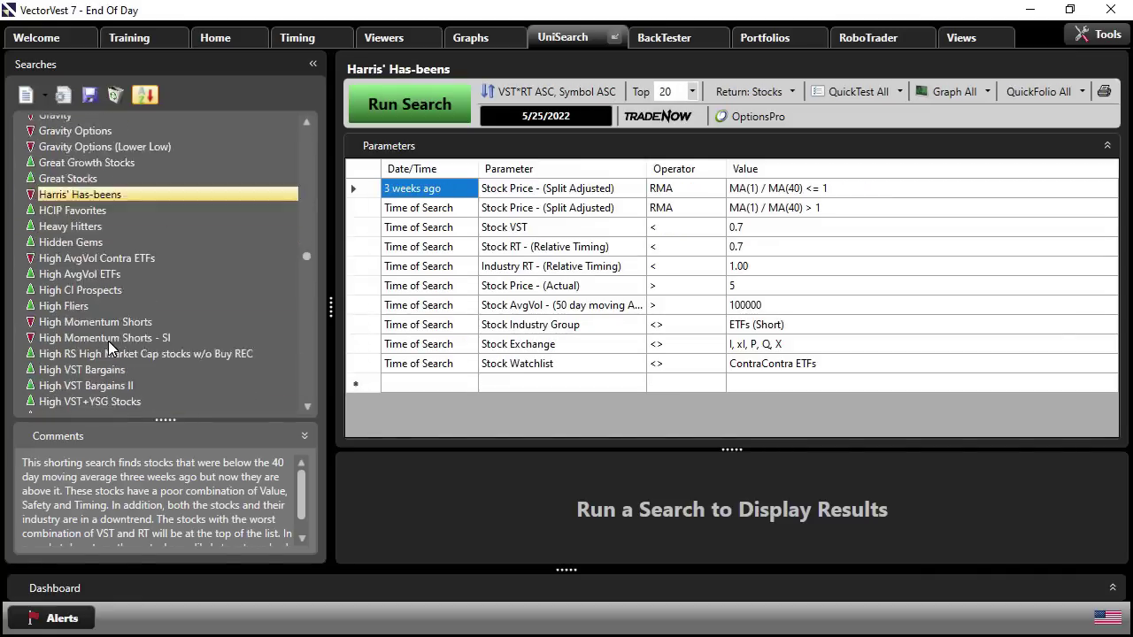
pyautogui.scroll(-4, 108, 340)
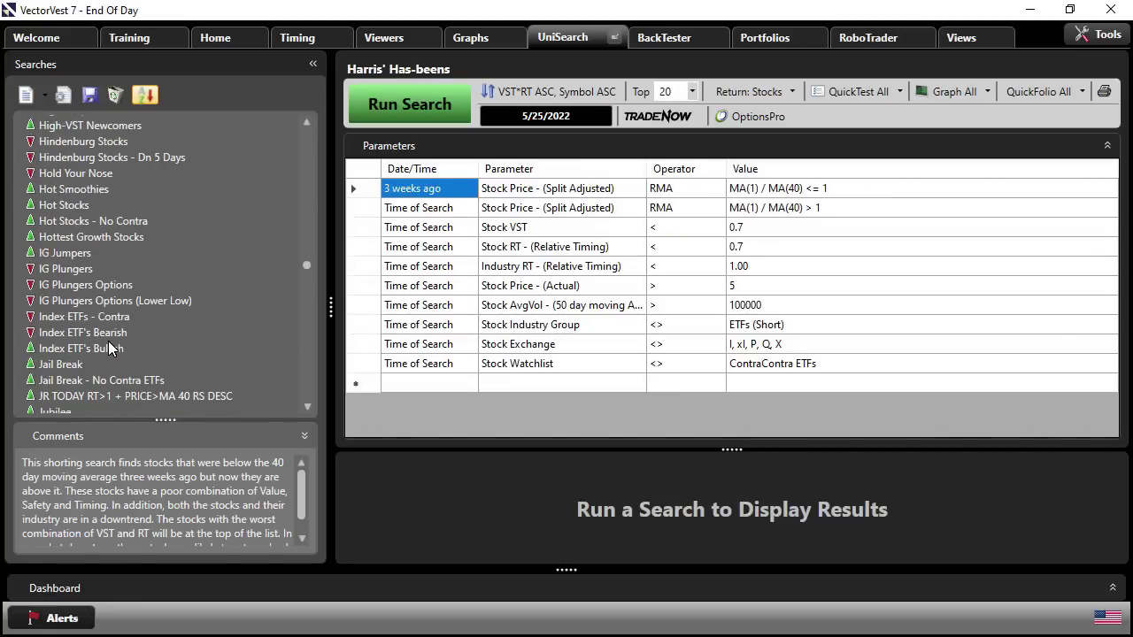
pyautogui.click(87, 237)
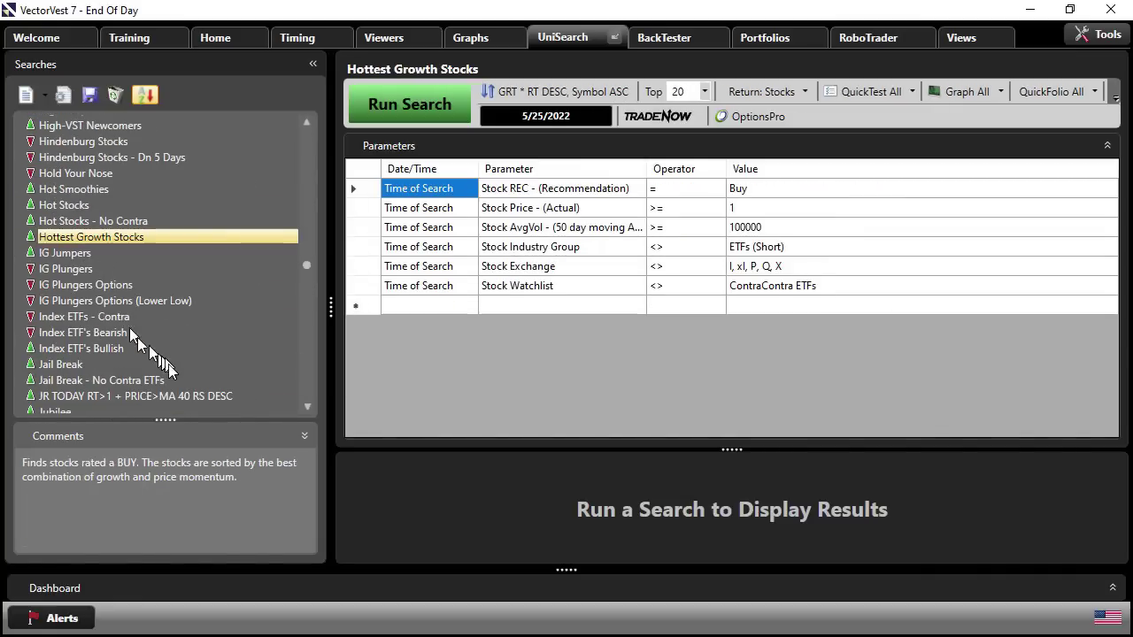
# - Run the Hottest Growth Stocks search for 5/25/2022, limited to the top 10, and enlarge the results
pyautogui.click(411, 104)
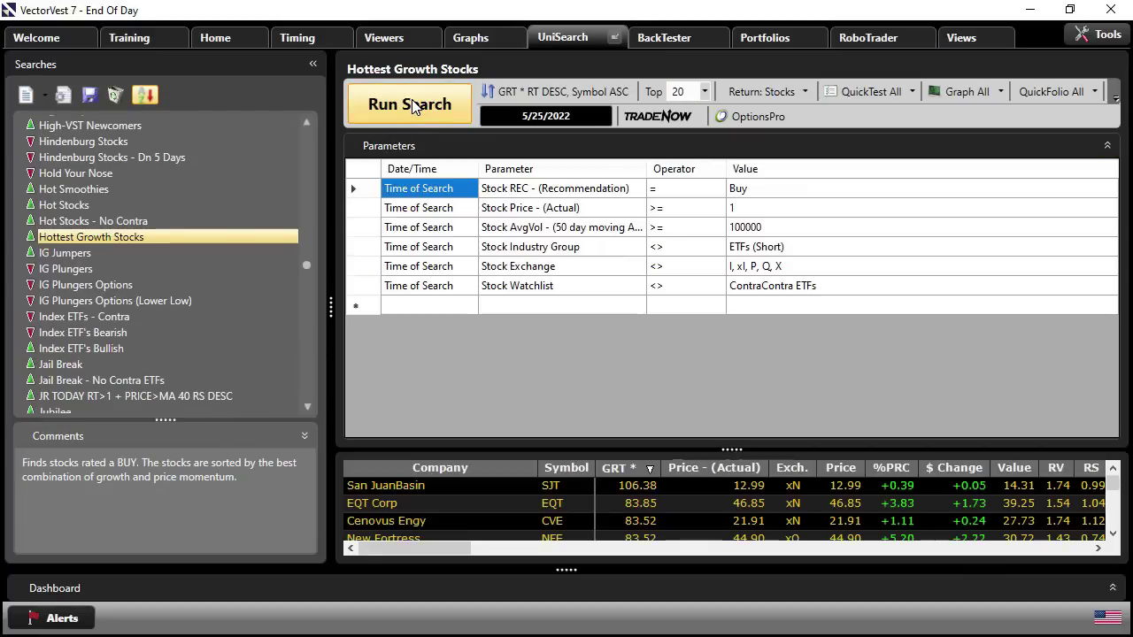
pyautogui.click(703, 92)
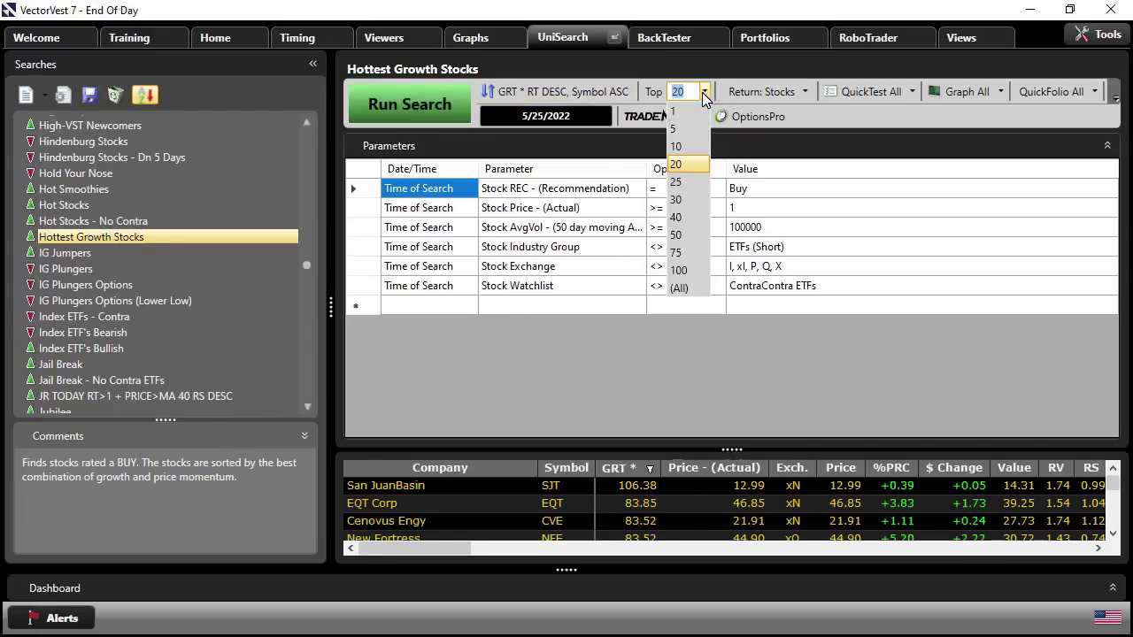
pyautogui.click(688, 147)
pyautogui.click(417, 109)
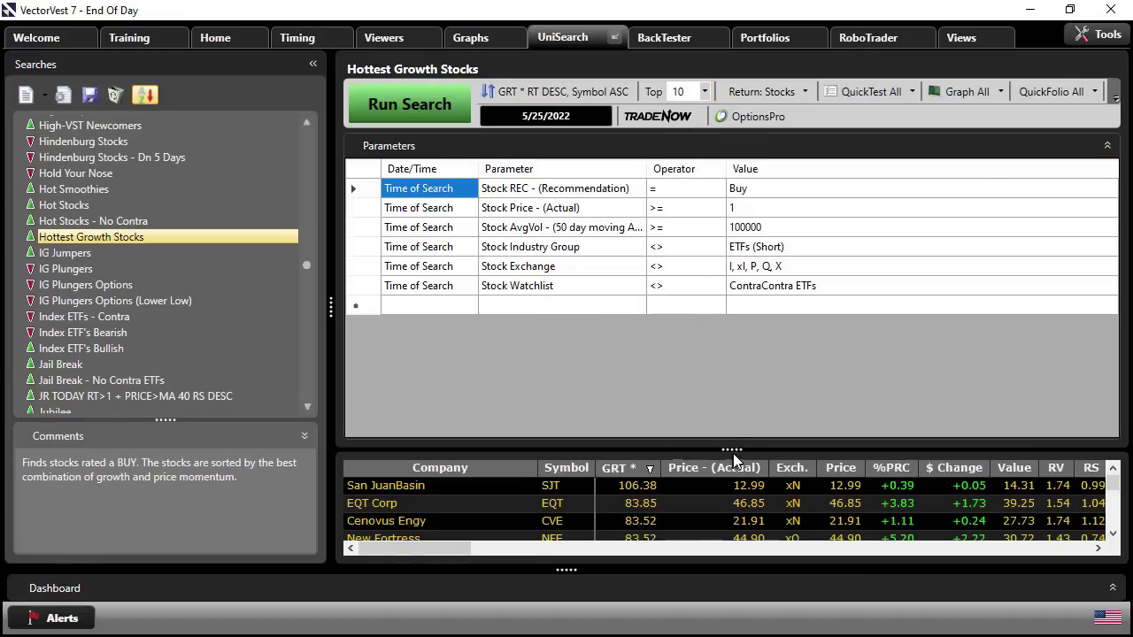
pyautogui.moveTo(737, 448); pyautogui.dragTo(743, 319)
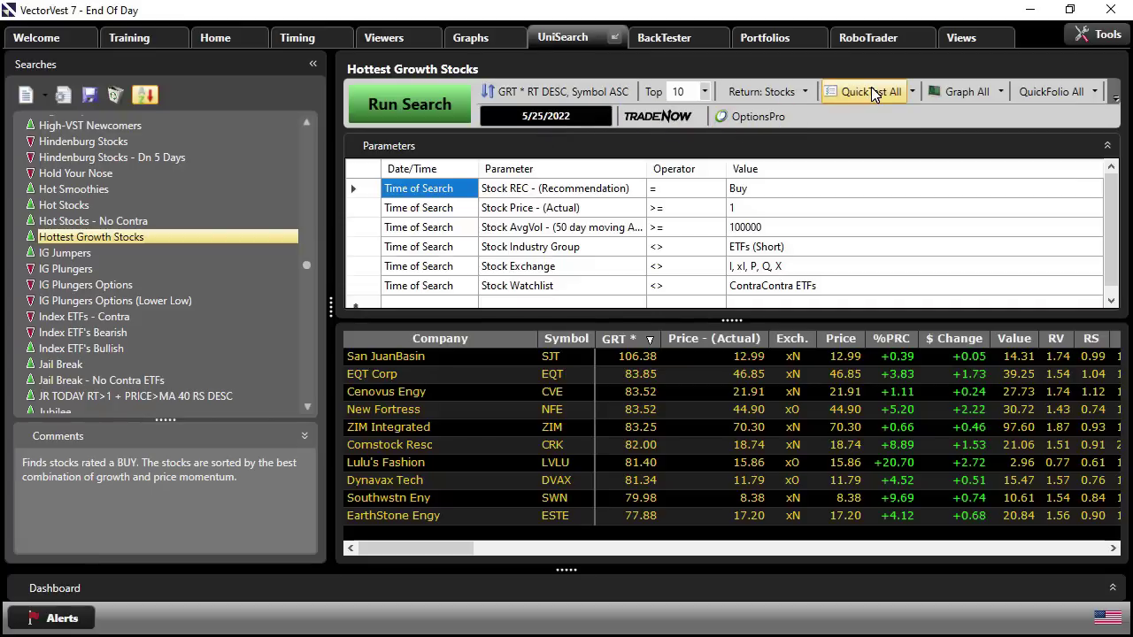
# - QuickTest all ten Hottest Growth Stocks over the date range 5/25/2022 to 6/10/2022
pyautogui.click(863, 109)
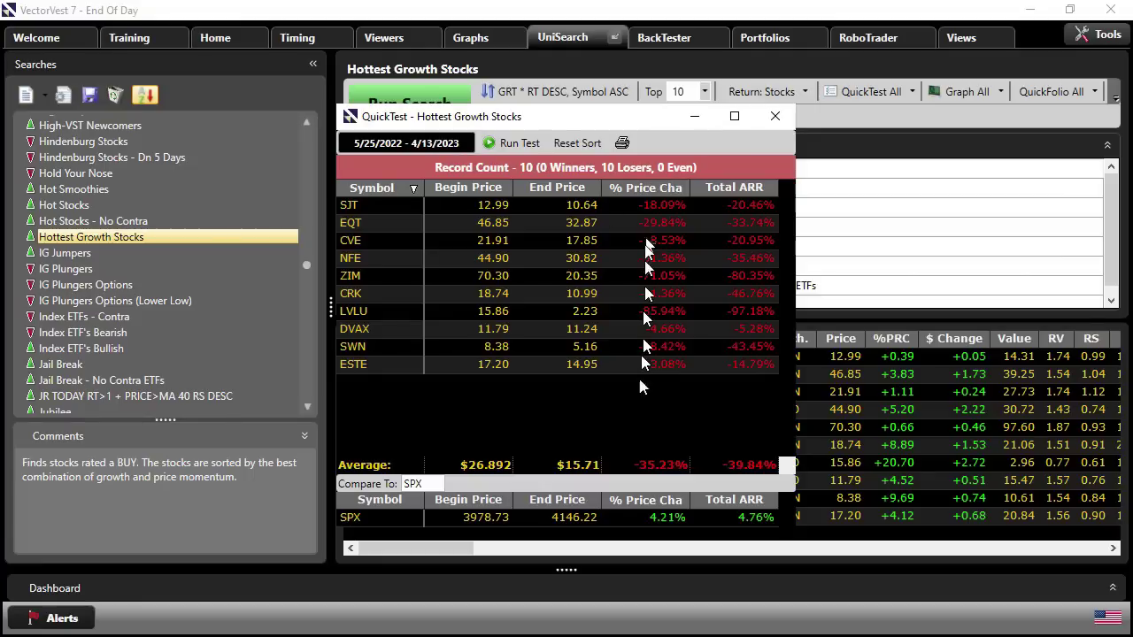
pyautogui.click(450, 146)
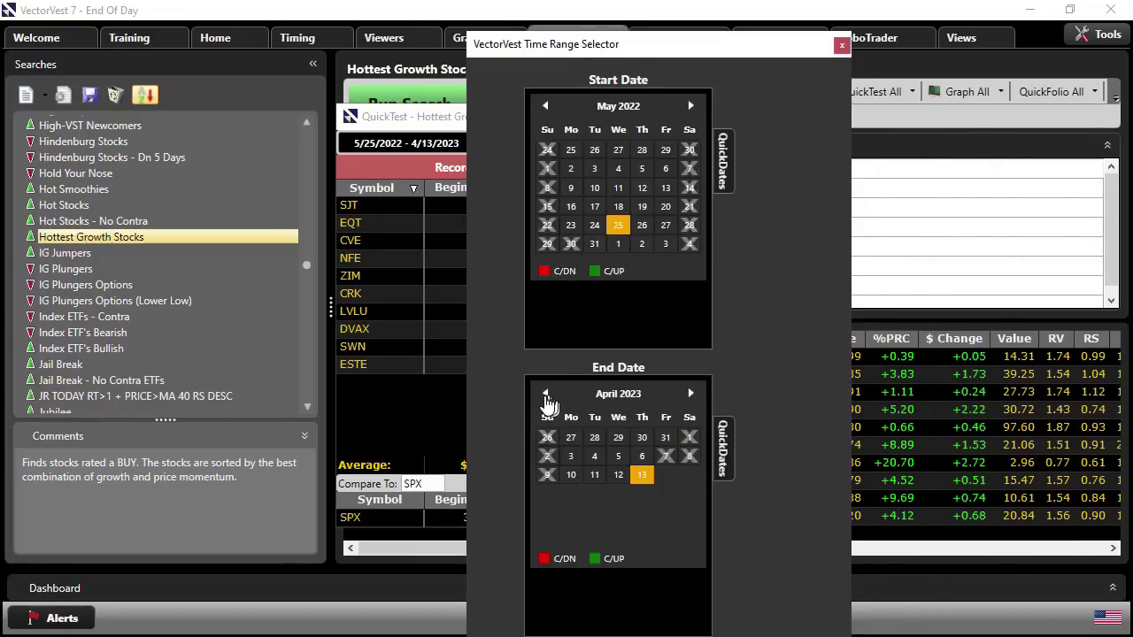
pyautogui.click(545, 394)
pyautogui.click(545, 394)
pyautogui.click(545, 395)
pyautogui.click(545, 394)
pyautogui.click(545, 394)
pyautogui.click(545, 395)
pyautogui.click(545, 395)
pyautogui.click(545, 394)
pyautogui.click(545, 395)
pyautogui.click(545, 395)
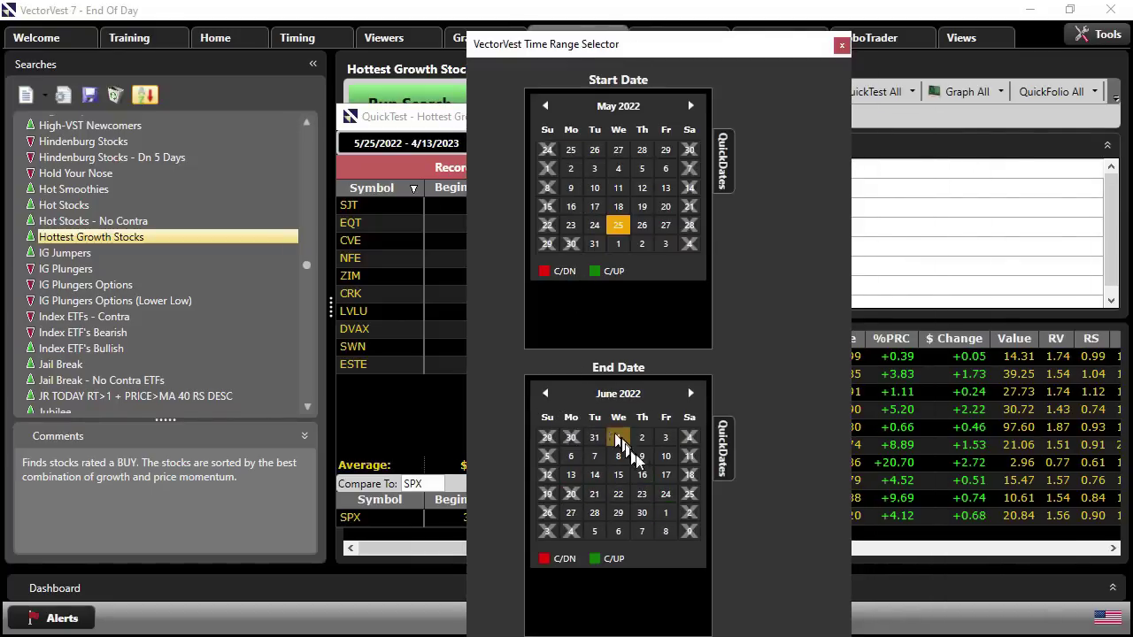
pyautogui.click(666, 459)
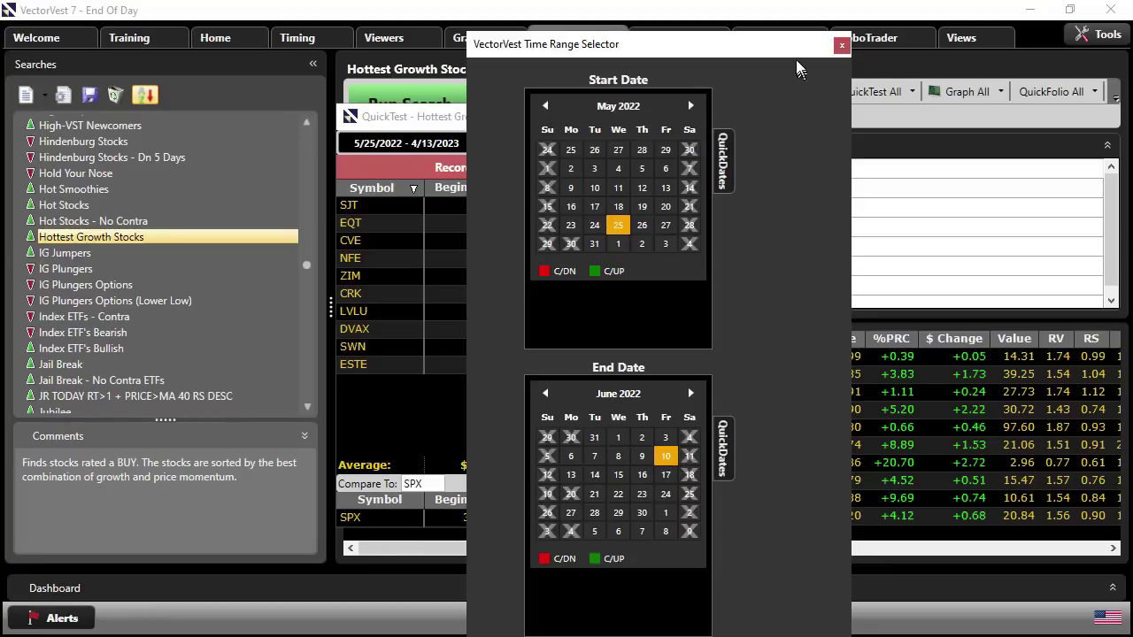
pyautogui.moveTo(794, 53); pyautogui.dragTo(780, 0)
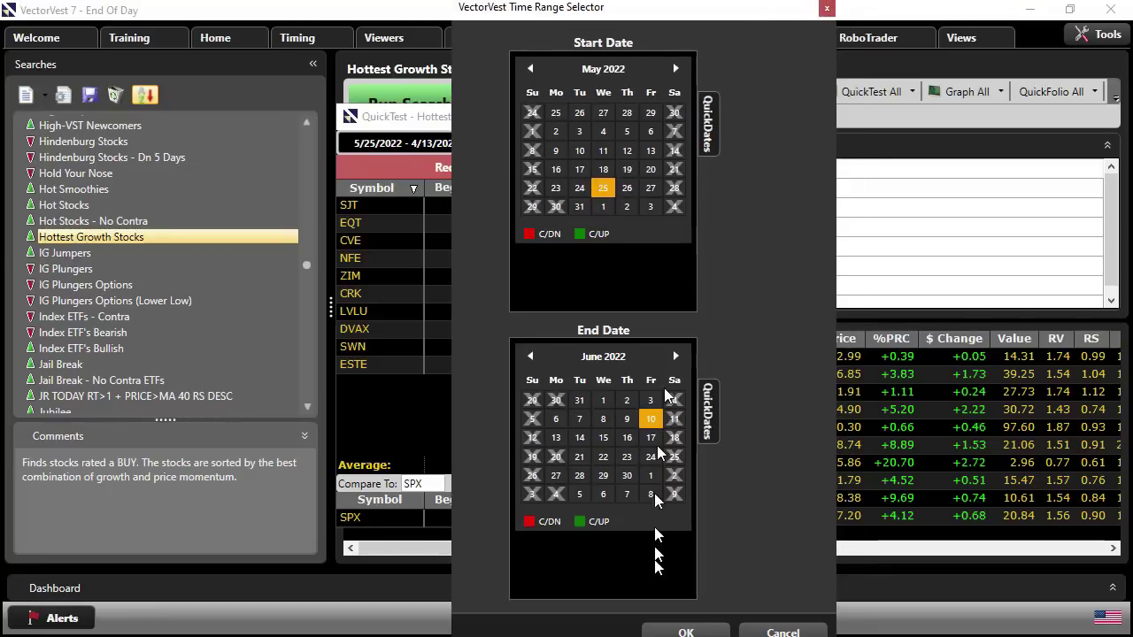
pyautogui.click(681, 632)
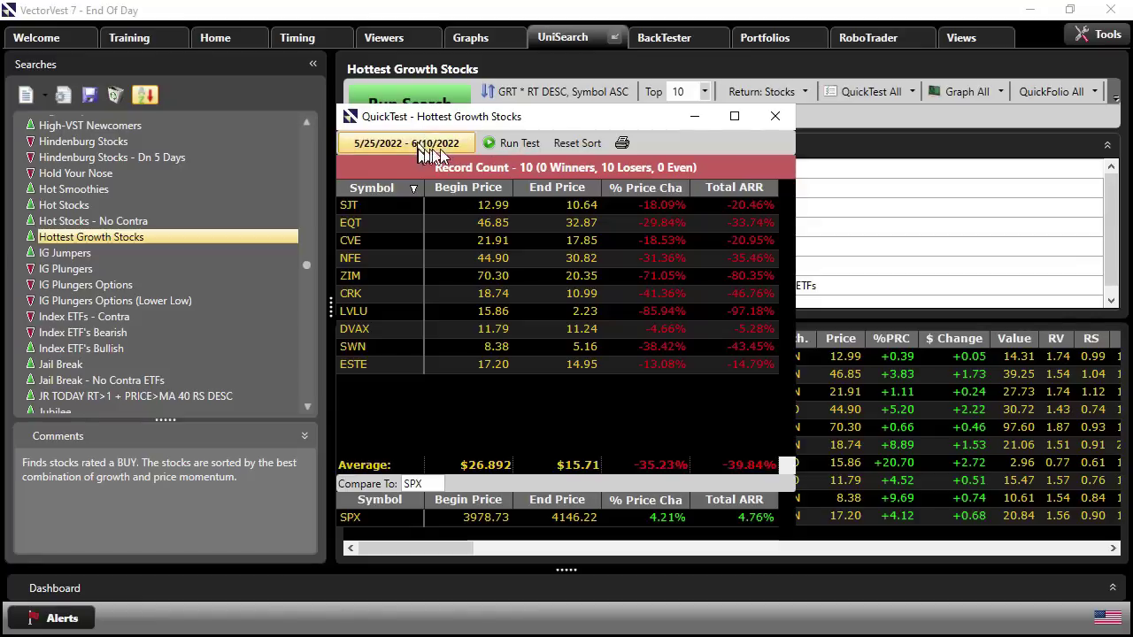
# - Rerun the QuickTest for 6 winners and a 0.73% average versus SPX's -1.96%, then show the Graphs tab
pyautogui.click(516, 145)
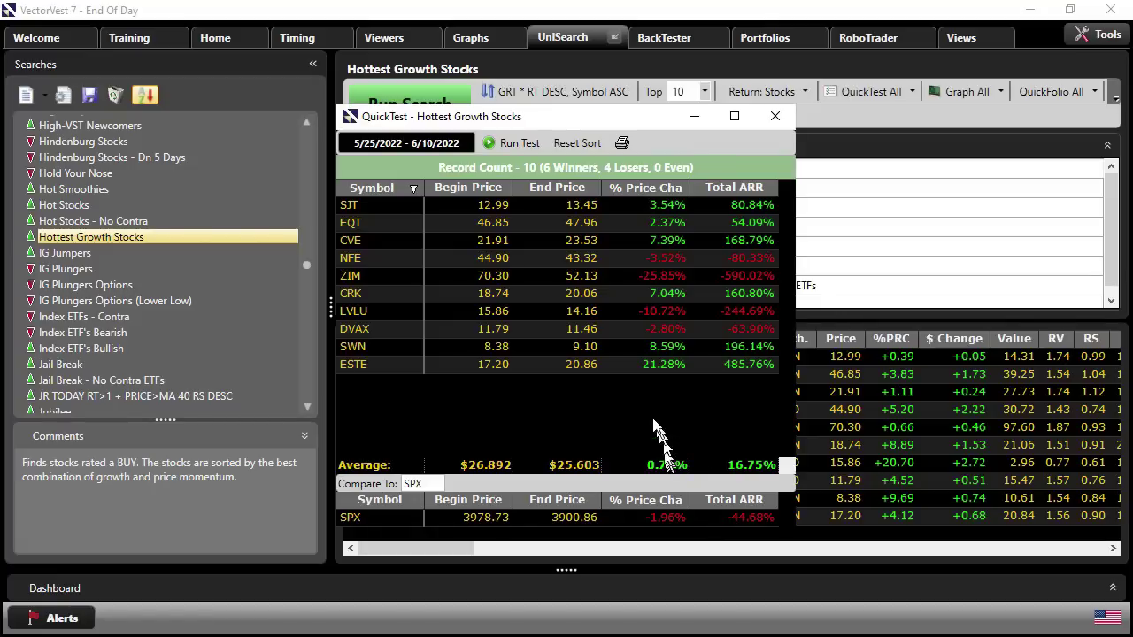
pyautogui.click(481, 37)
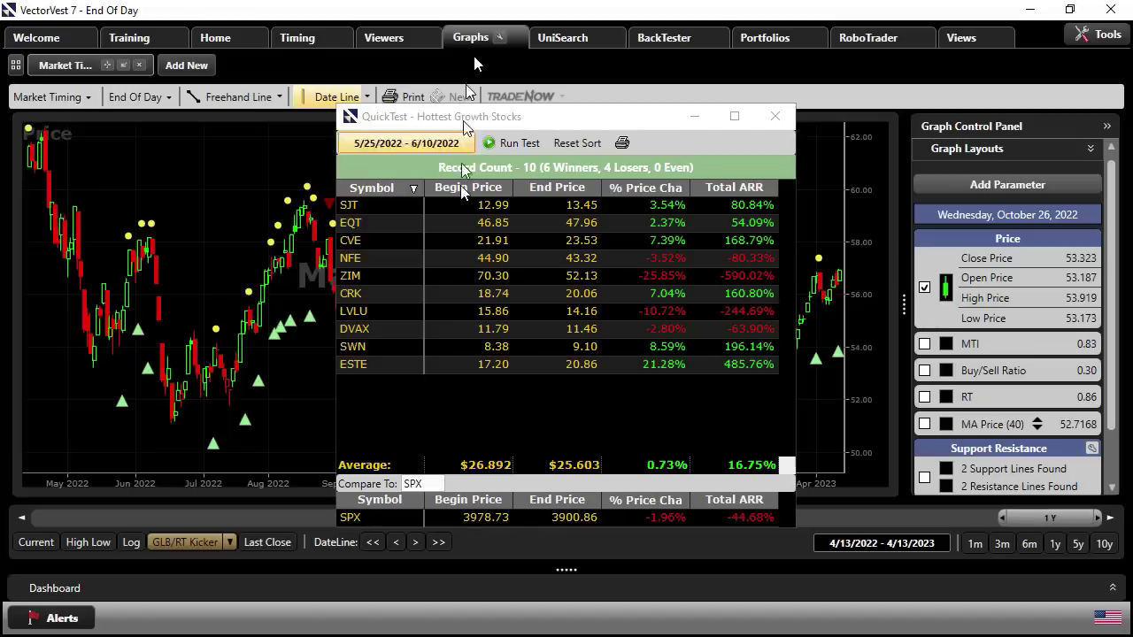
# - Mark 5/25/2022 on the market graph, zoom to May–June 2022 with High Low shown, then return to UniSearch
pyautogui.click(694, 116)
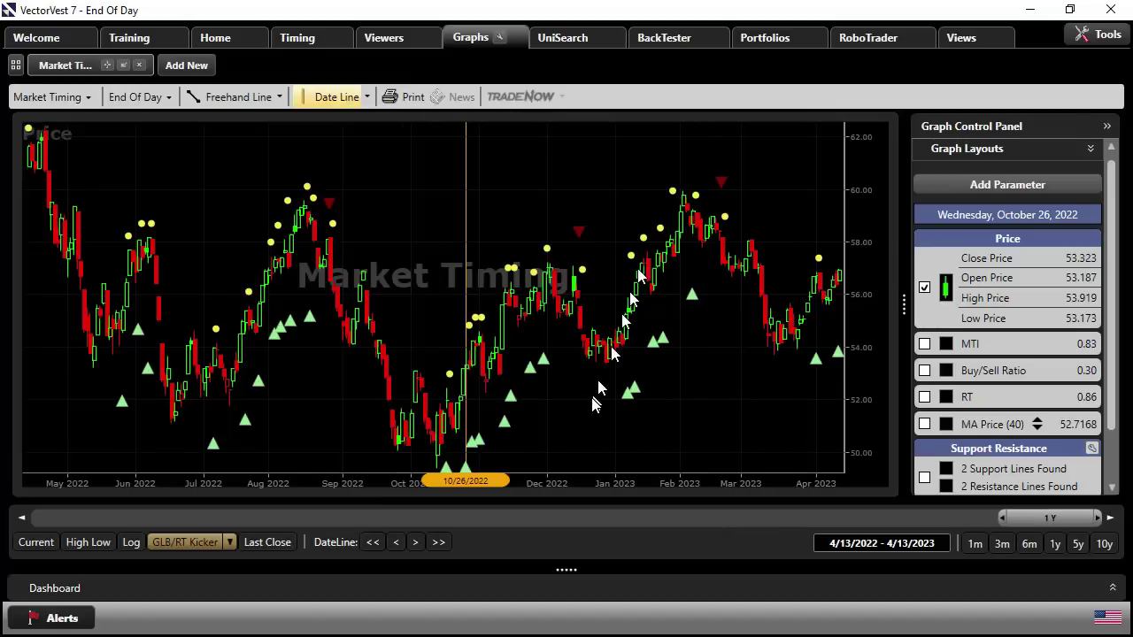
pyautogui.click(126, 403)
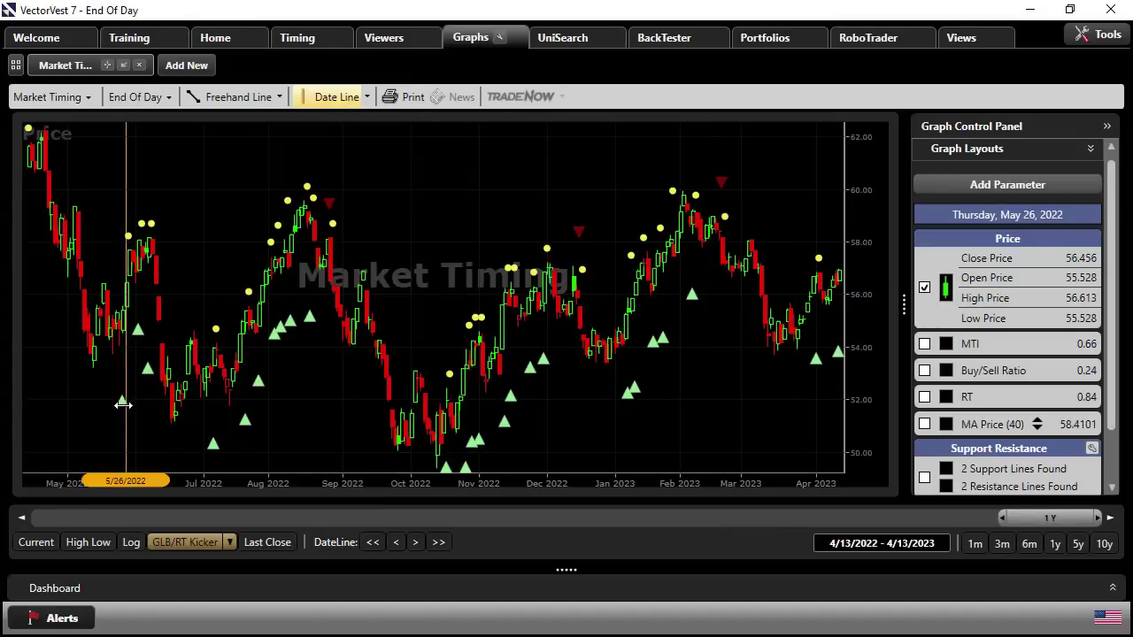
pyautogui.moveTo(123, 403); pyautogui.dragTo(122, 407)
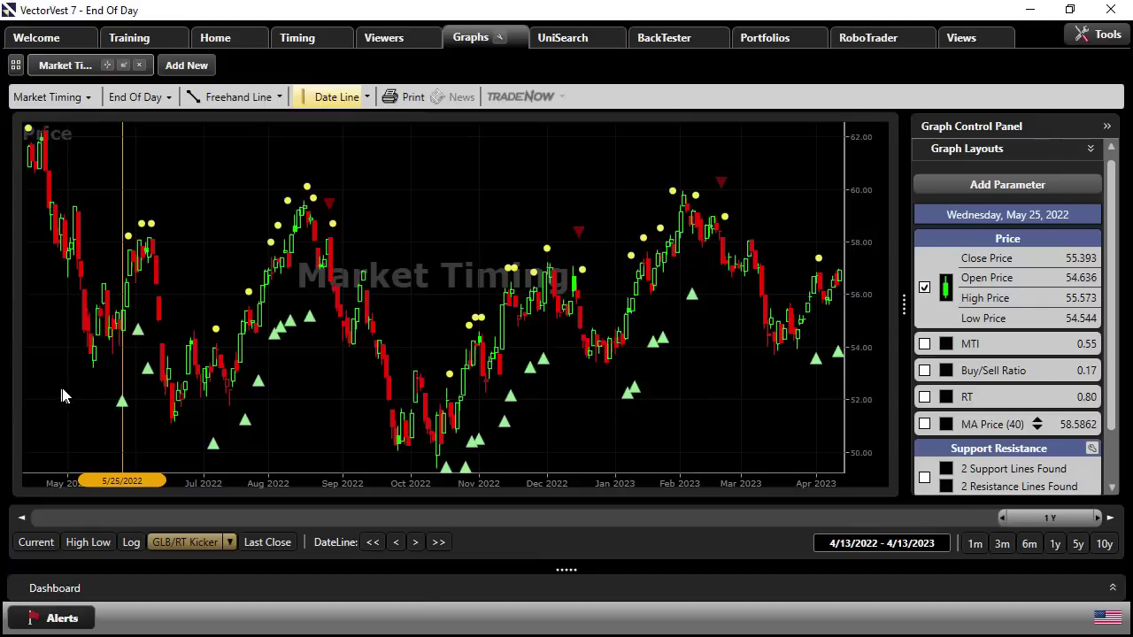
pyautogui.moveTo(79, 396); pyautogui.dragTo(167, 396)
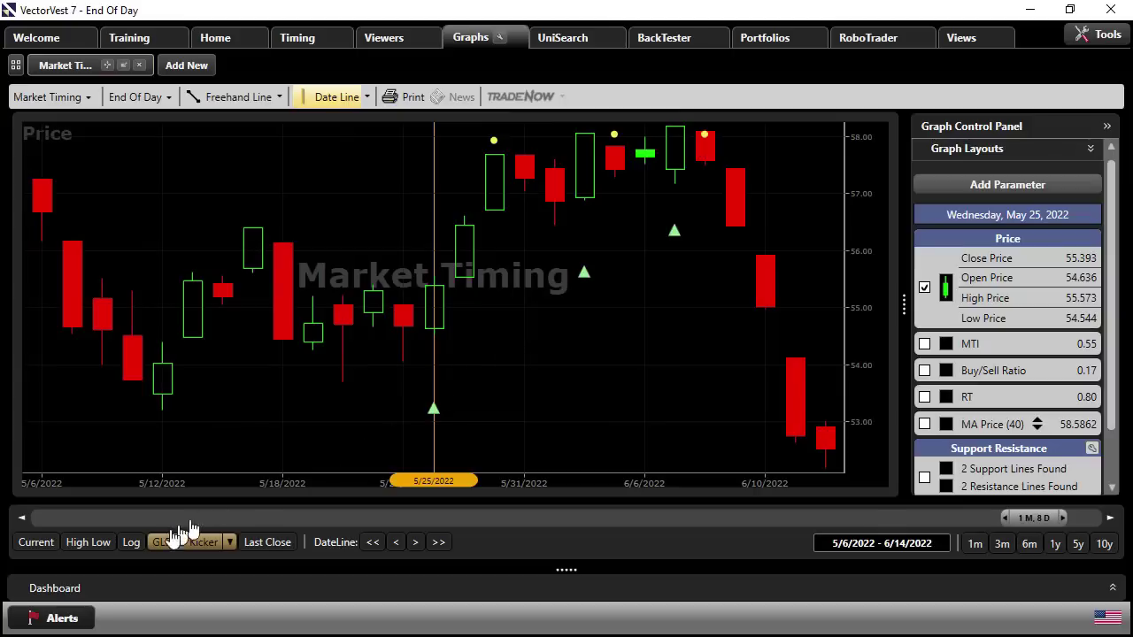
pyautogui.click(88, 541)
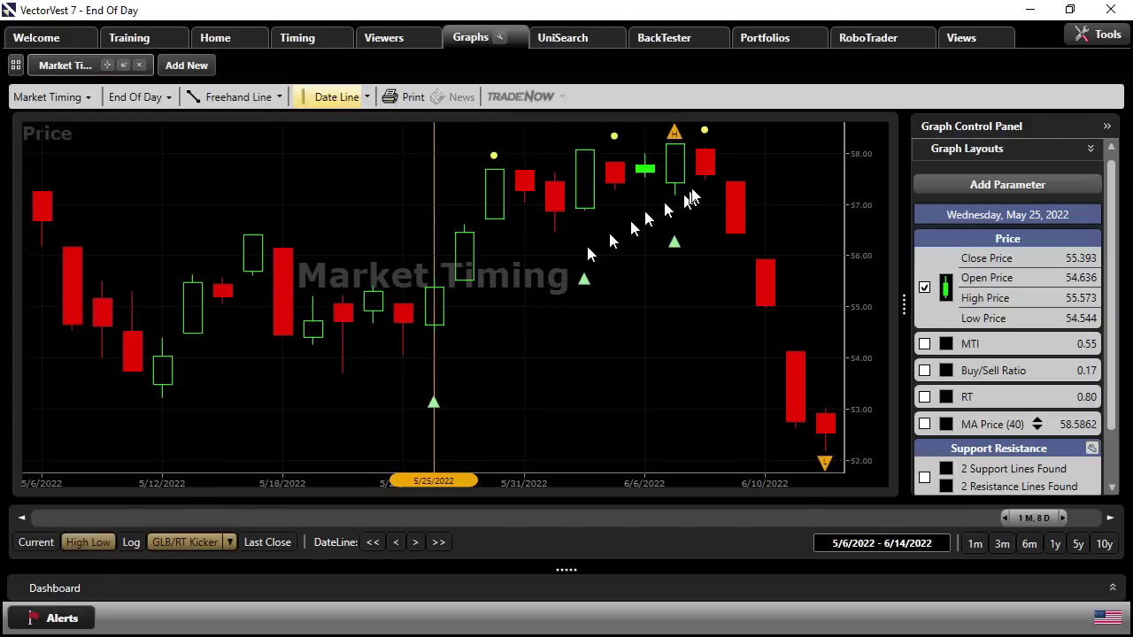
pyautogui.moveTo(676, 135)
pyautogui.click(589, 37)
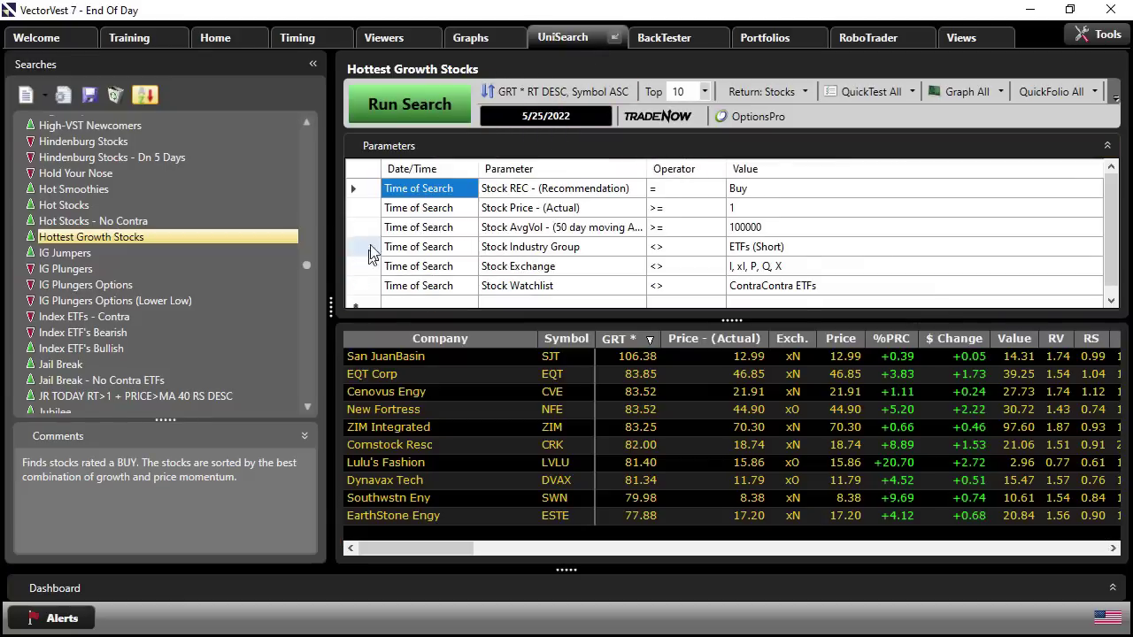
# - Rerun the QuickTest over 5/25/2022–6/7/2022, giving 9 winners and a 12.07% average versus SPX's 4.57%
pyautogui.click(863, 91)
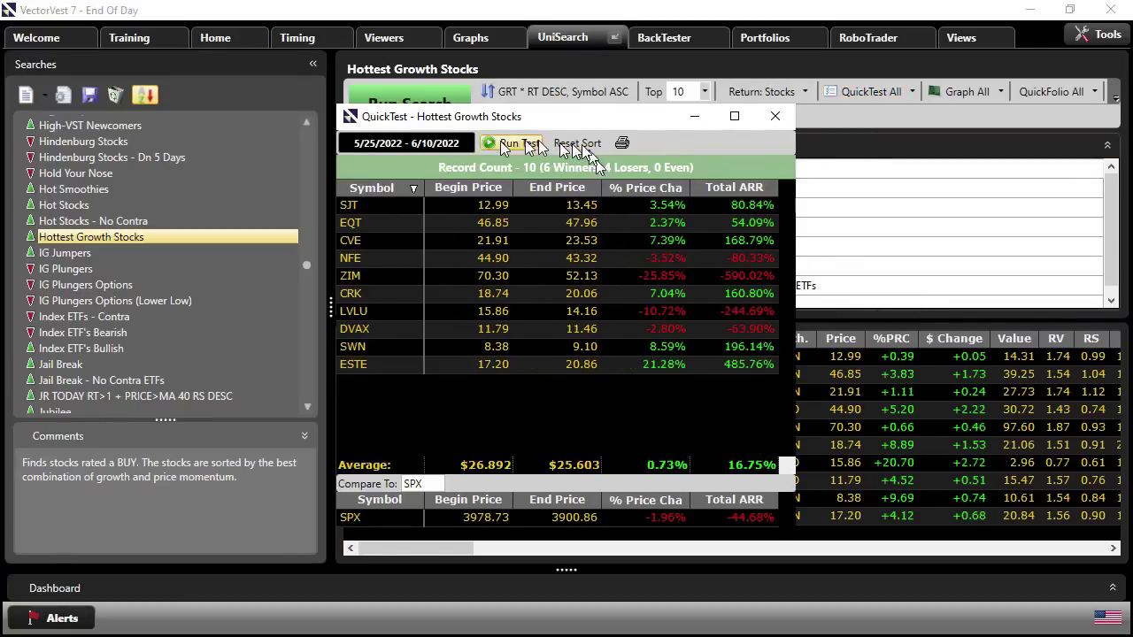
pyautogui.click(432, 143)
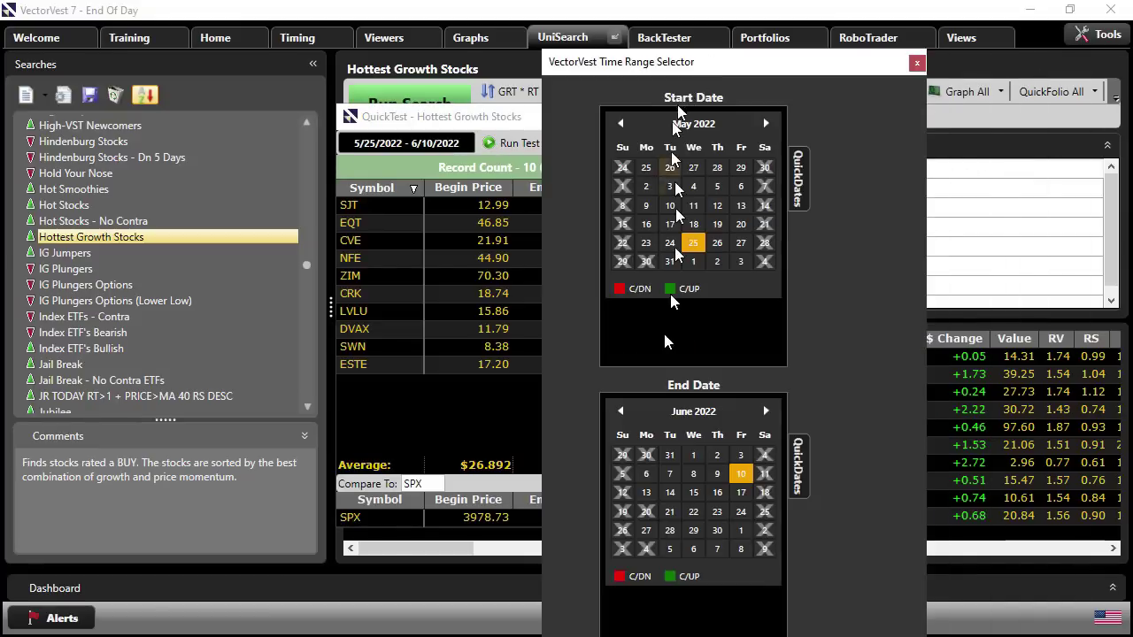
pyautogui.click(669, 473)
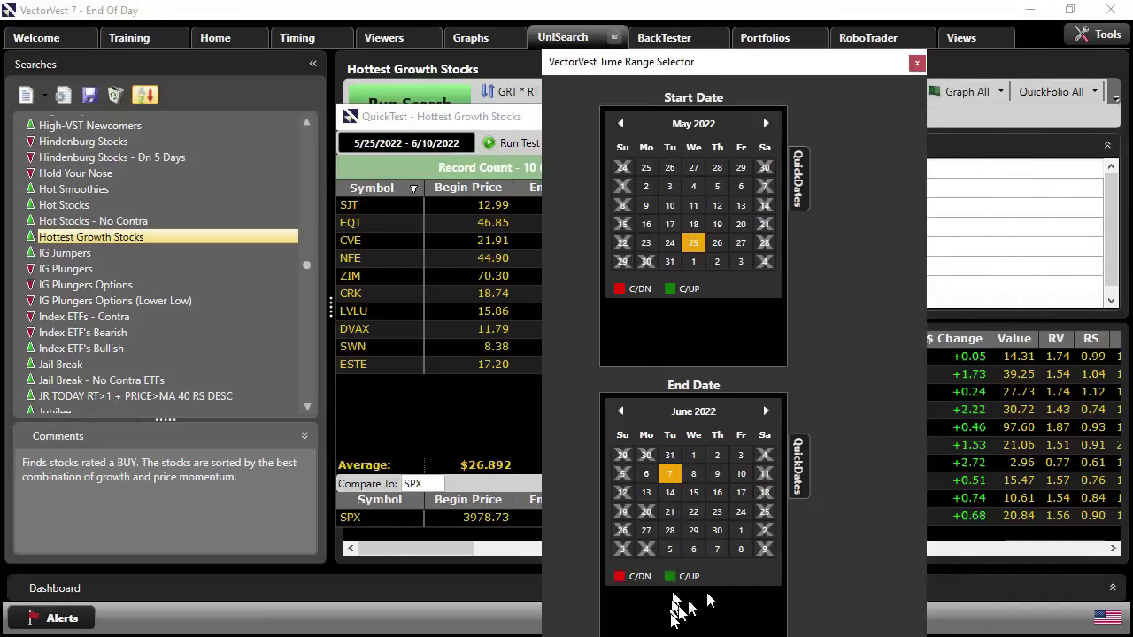
pyautogui.moveTo(841, 67); pyautogui.dragTo(815, 5)
pyautogui.click(777, 624)
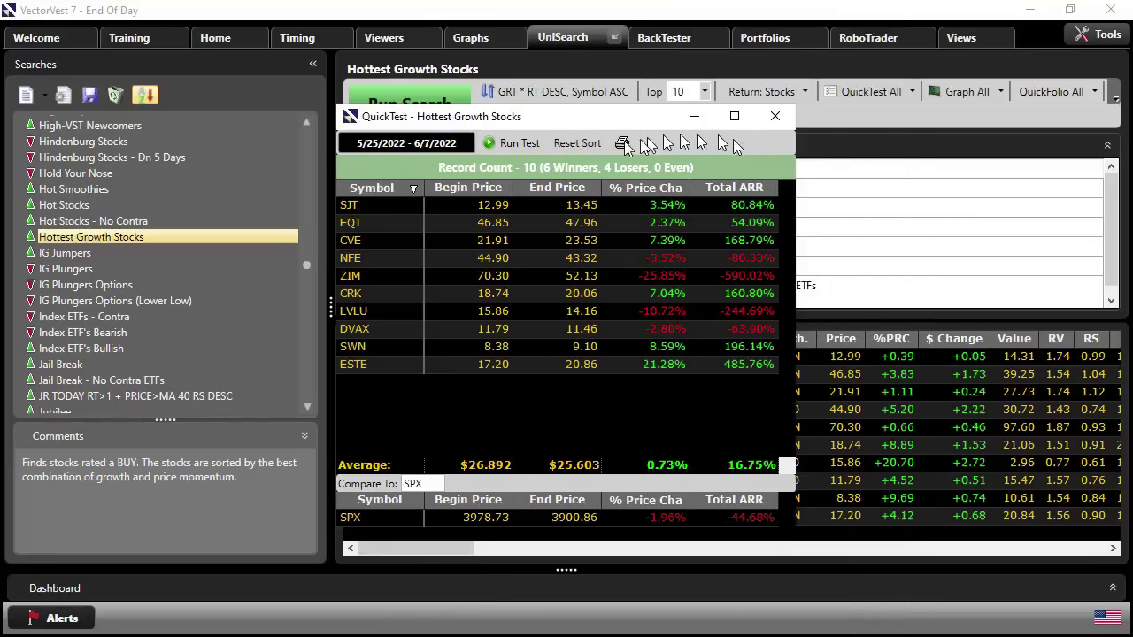
pyautogui.click(512, 145)
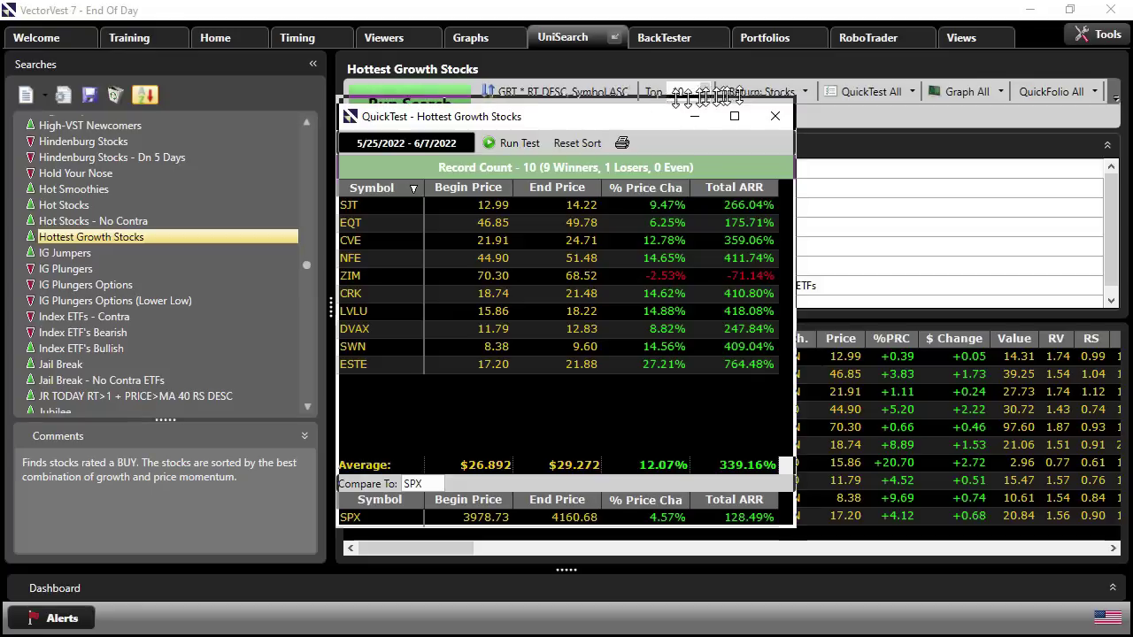
# - Shorten the 6/7/2022 QuickTest window and move it to the left
pyautogui.moveTo(649, 107); pyautogui.dragTo(528, 123)
pyautogui.moveTo(528, 123); pyautogui.dragTo(429, 113)
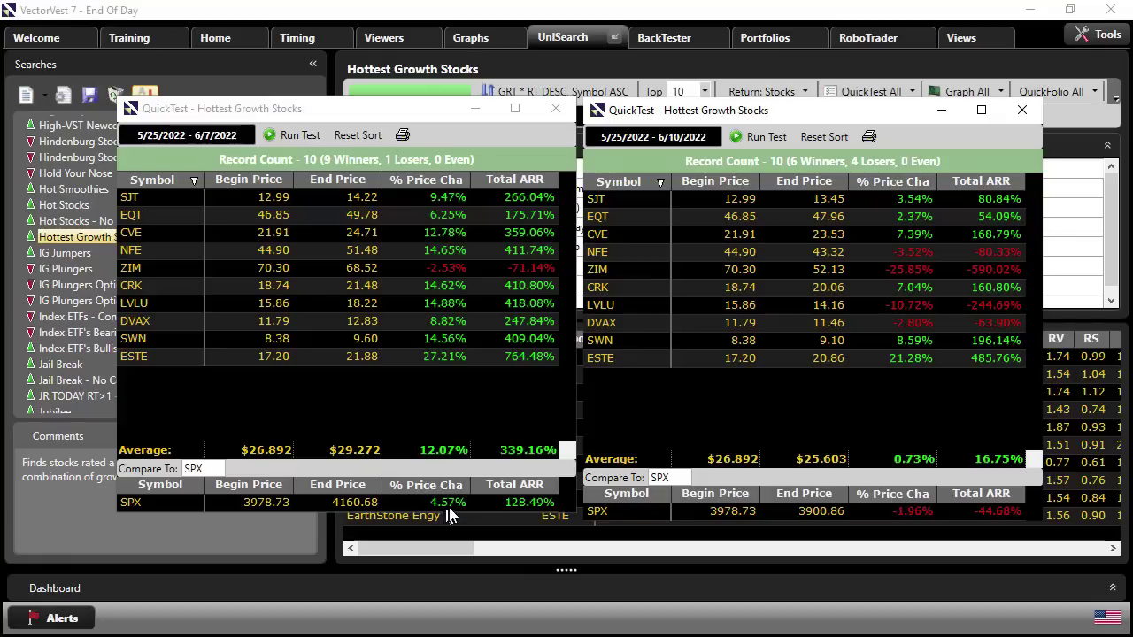
# - Change the QuickTest Compare To benchmark from SPX to VVC
pyautogui.click(214, 468)
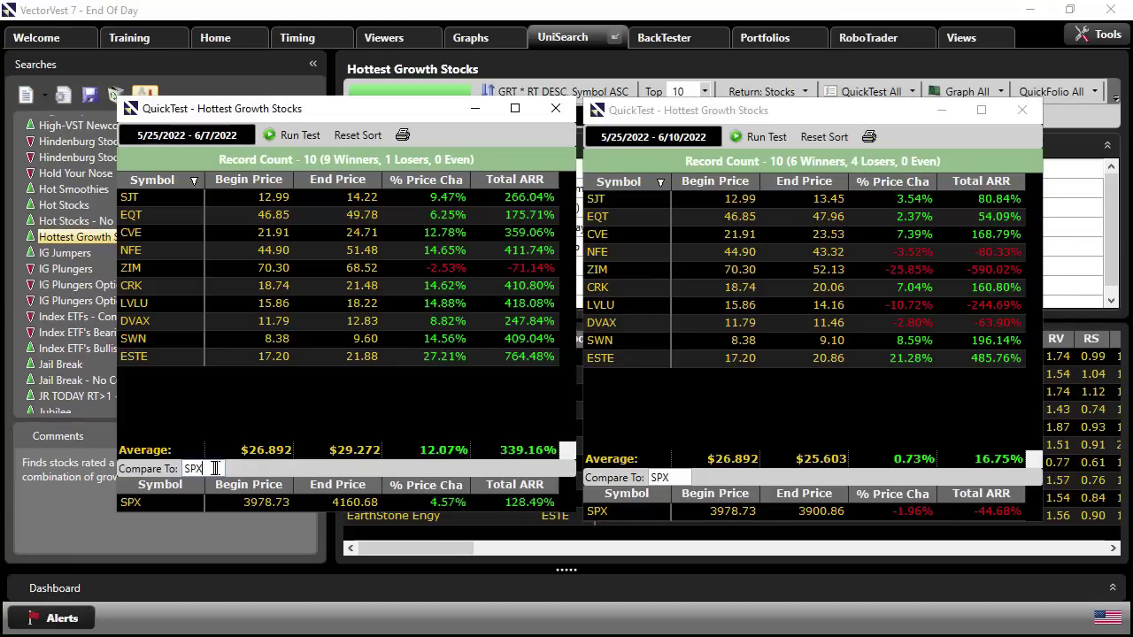
pyautogui.press('BackSpace')
pyautogui.press('BackSpace')
pyautogui.press('BackSpace')
pyautogui.write('VVC')
pyautogui.press('Return')
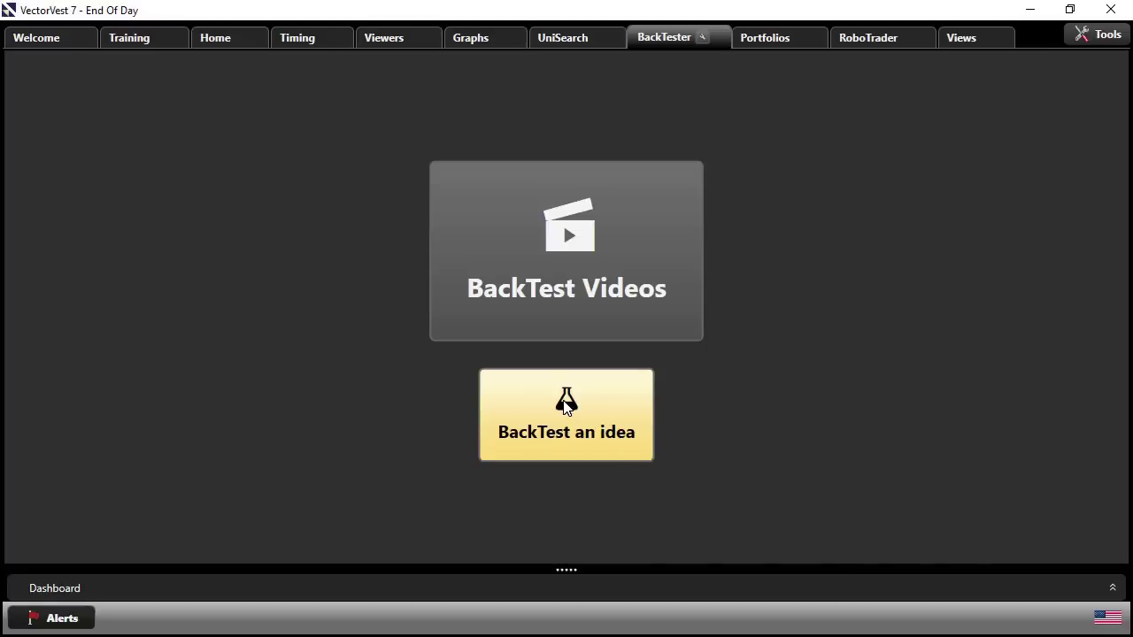
# - Start a backtest named Easy Rider and turn off Pay Commission in its account settings
pyautogui.click(565, 404)
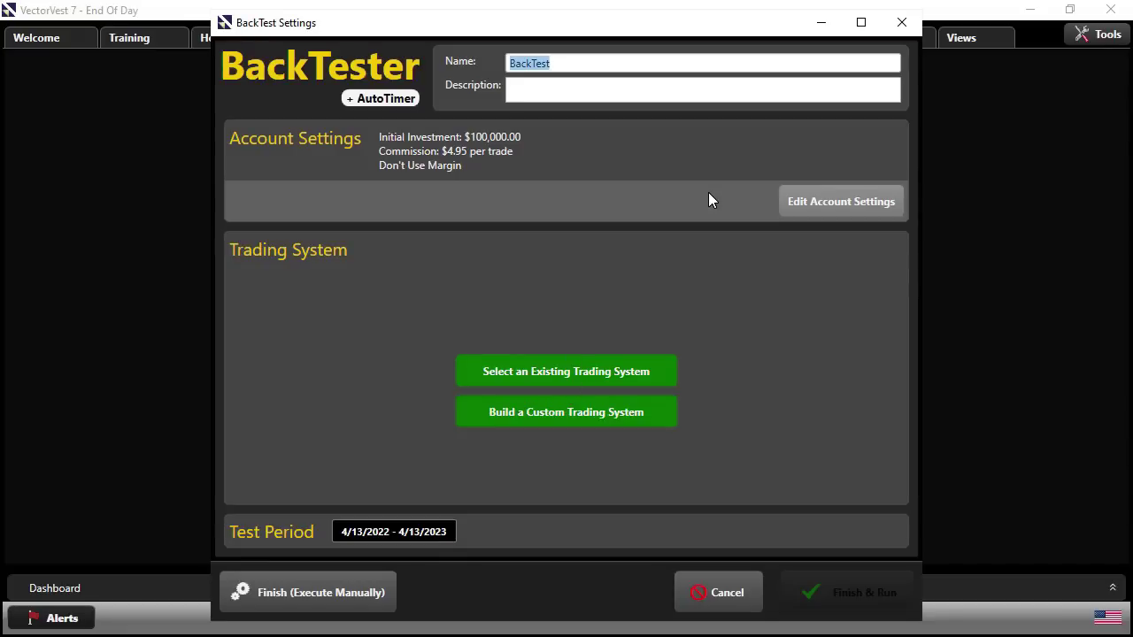
pyautogui.write('Esy')
pyautogui.click(805, 200)
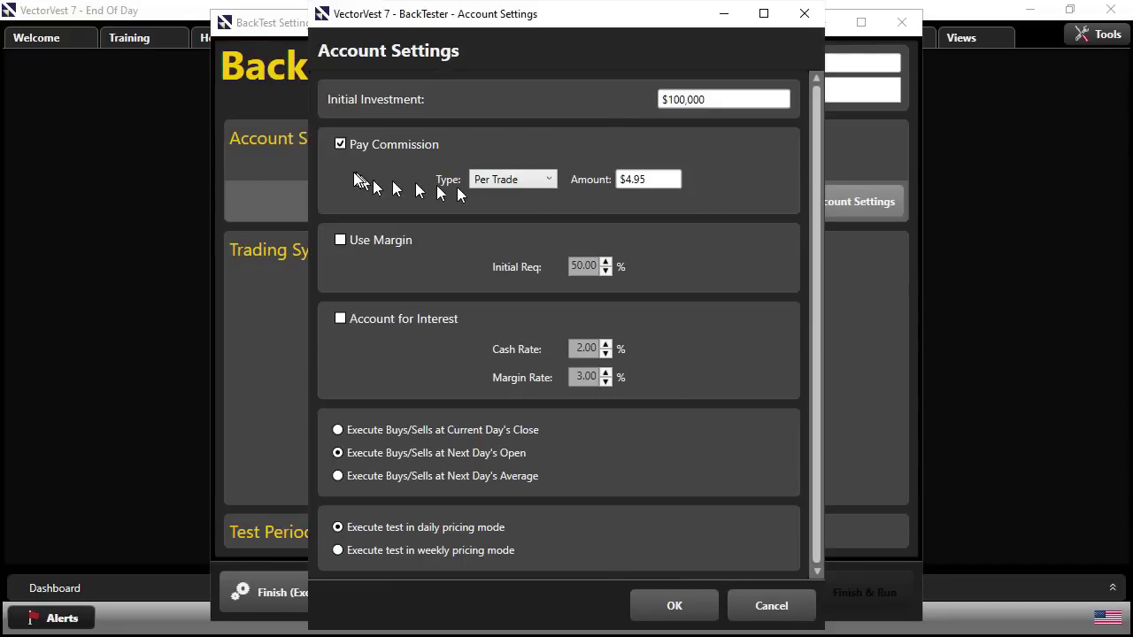
pyautogui.click(337, 144)
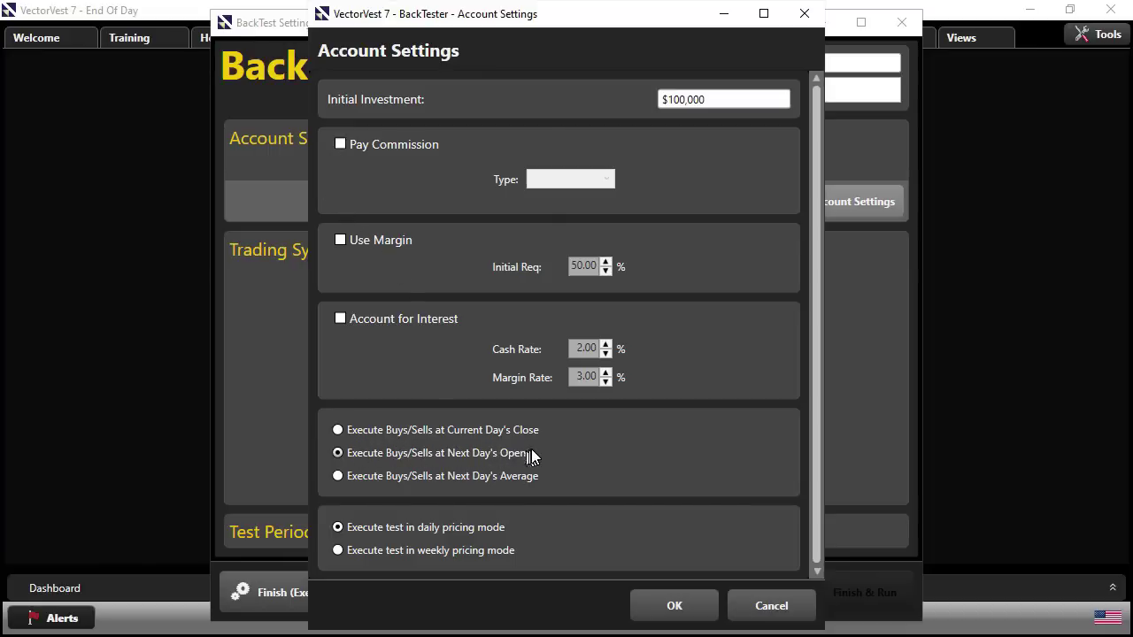
pyautogui.click(685, 607)
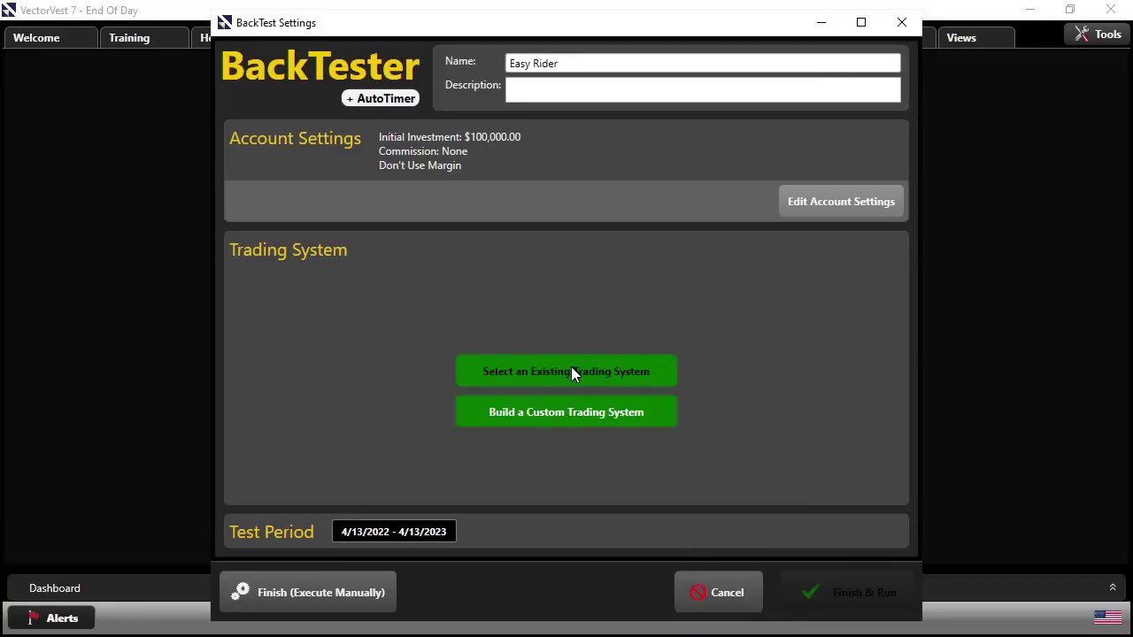
# - Begin a custom trading system with market timing turned off
pyautogui.click(549, 414)
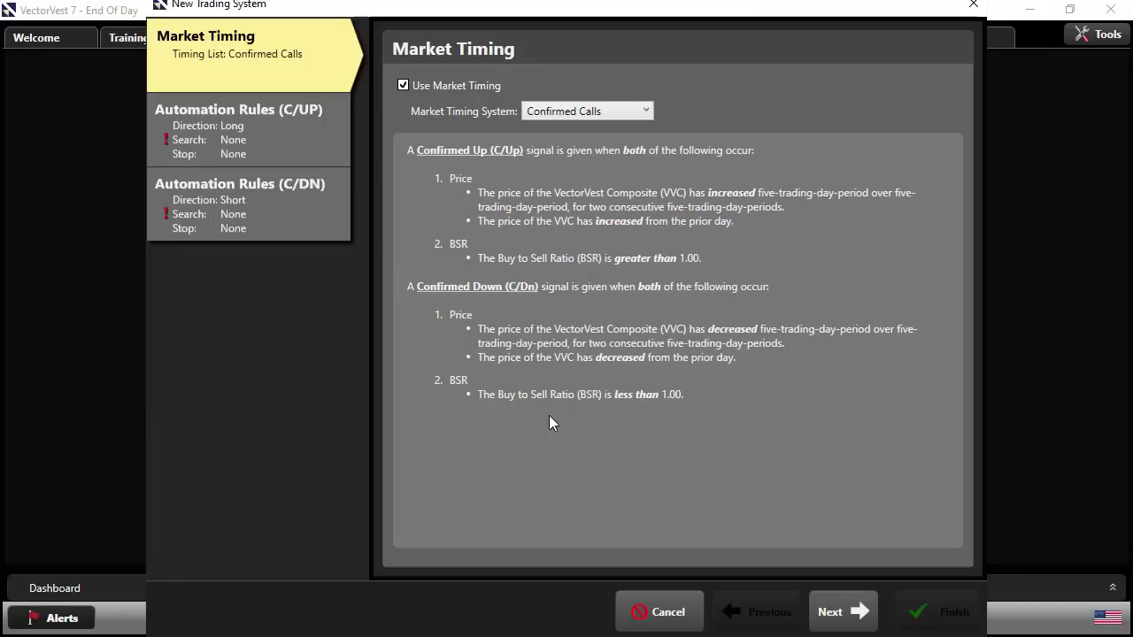
pyautogui.click(403, 86)
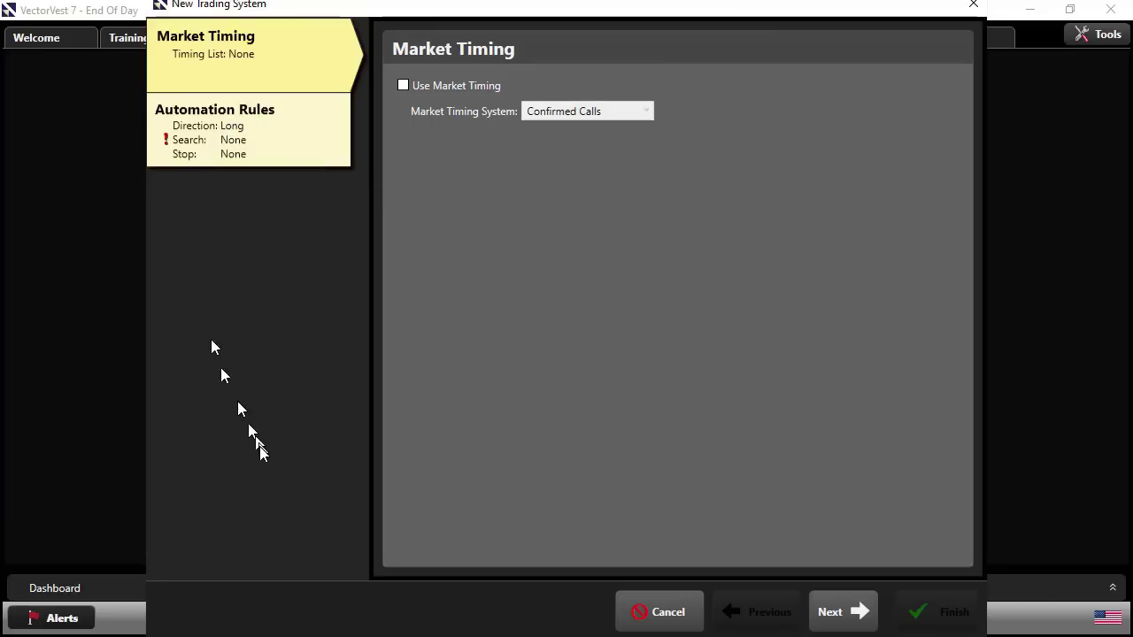
pyautogui.press('Return')
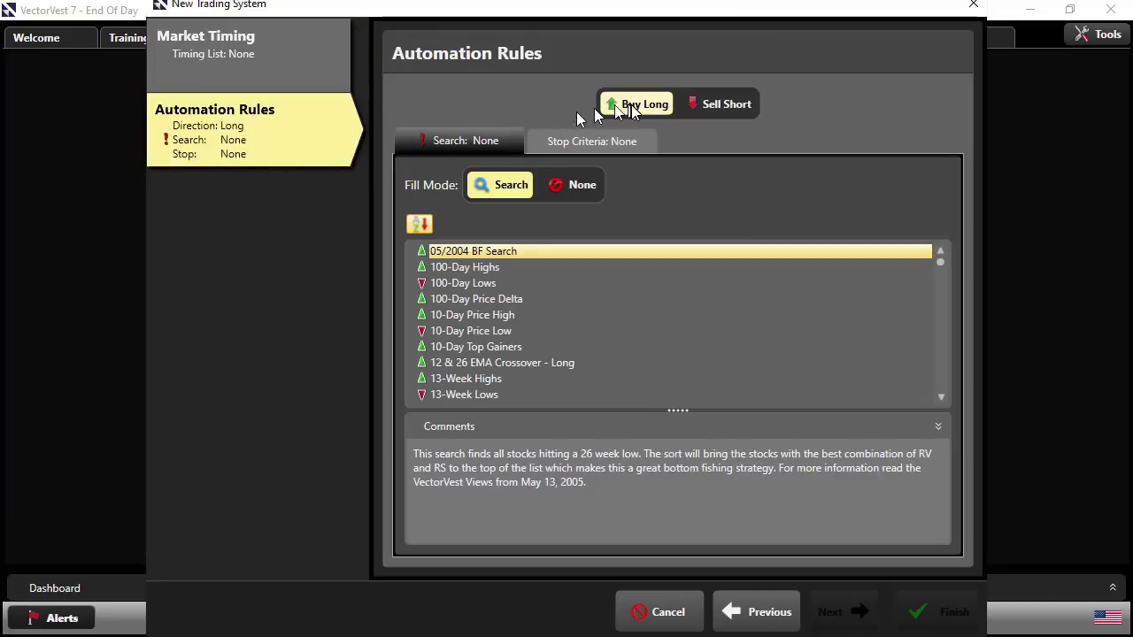
# - Choose Hottest Growth Stocks as the search the system buys from
pyautogui.click(476, 316)
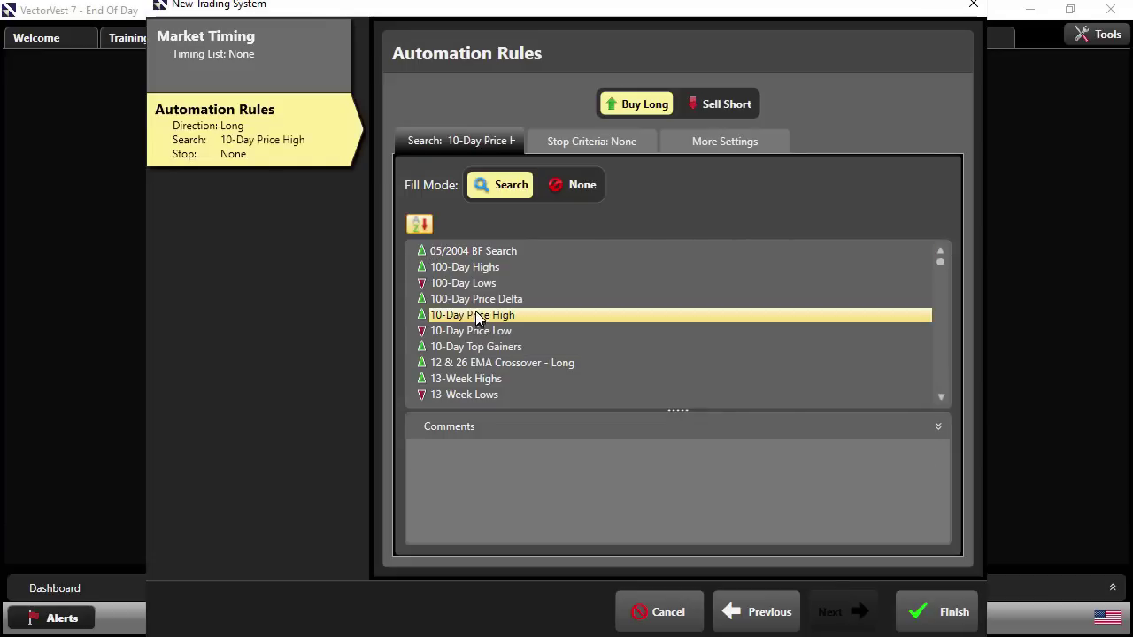
pyautogui.press('h')
pyautogui.scroll(-3, 484, 325)
pyautogui.scroll(-3, 484, 324)
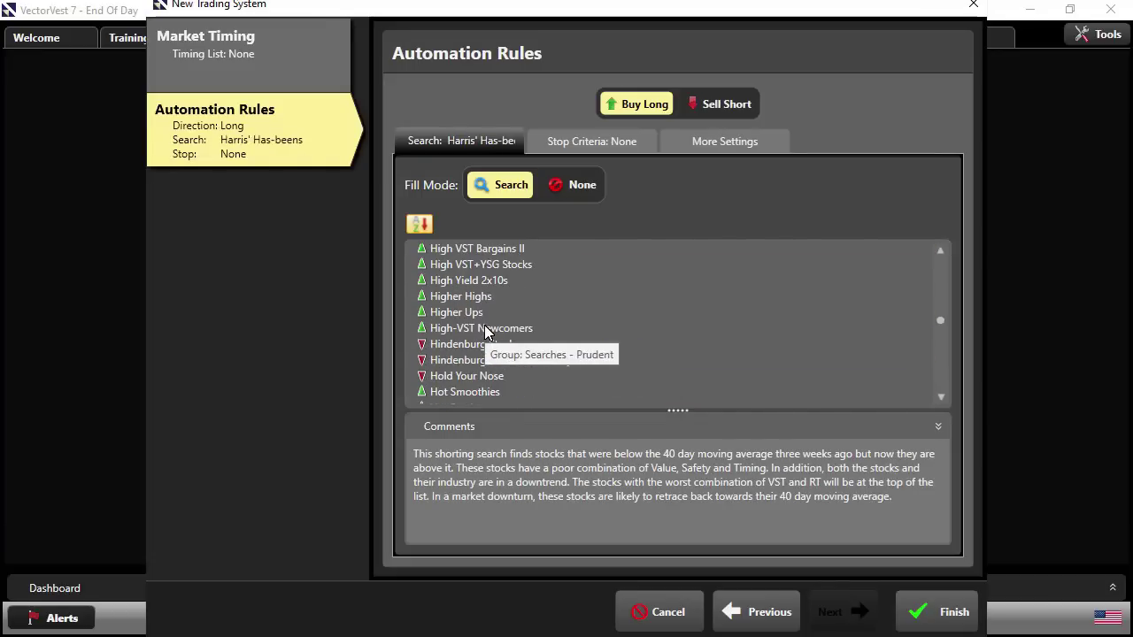
pyautogui.scroll(-3, 484, 325)
pyautogui.click(485, 270)
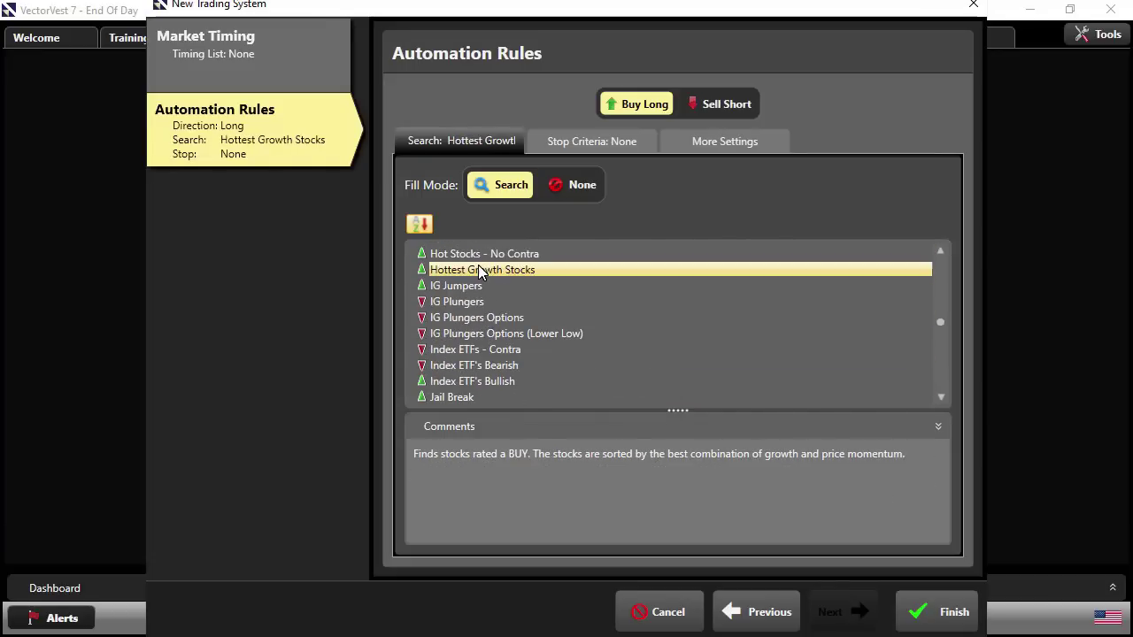
# - Set a % Gain/(Loss) stop with the gain target raised to 30.0% and 10.0% loss
pyautogui.click(597, 138)
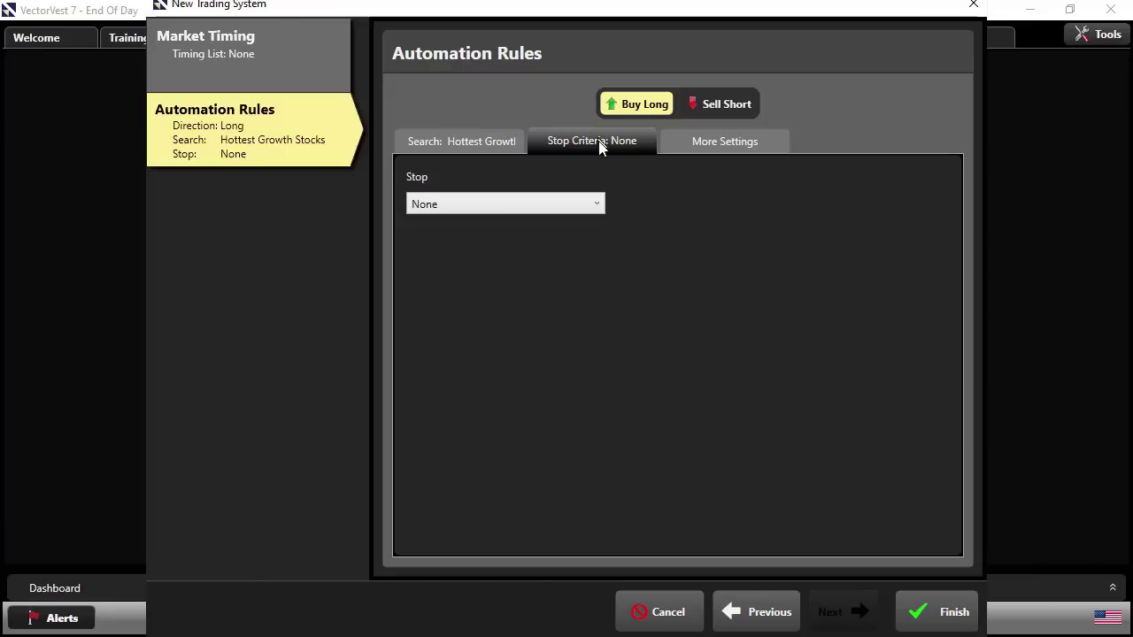
pyautogui.click(580, 207)
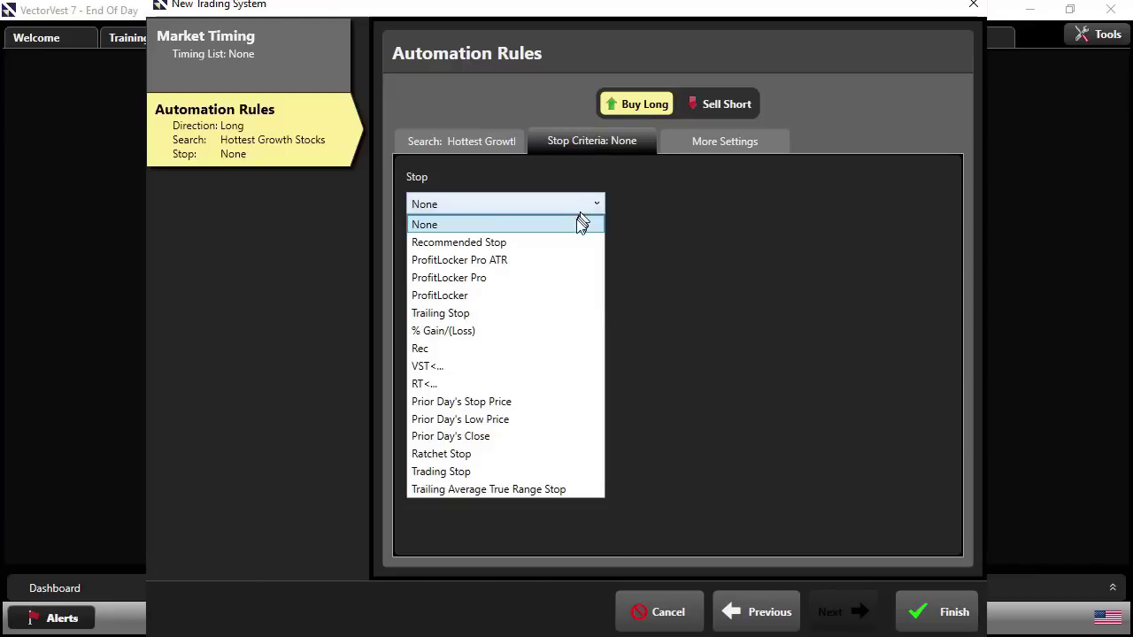
pyautogui.click(470, 329)
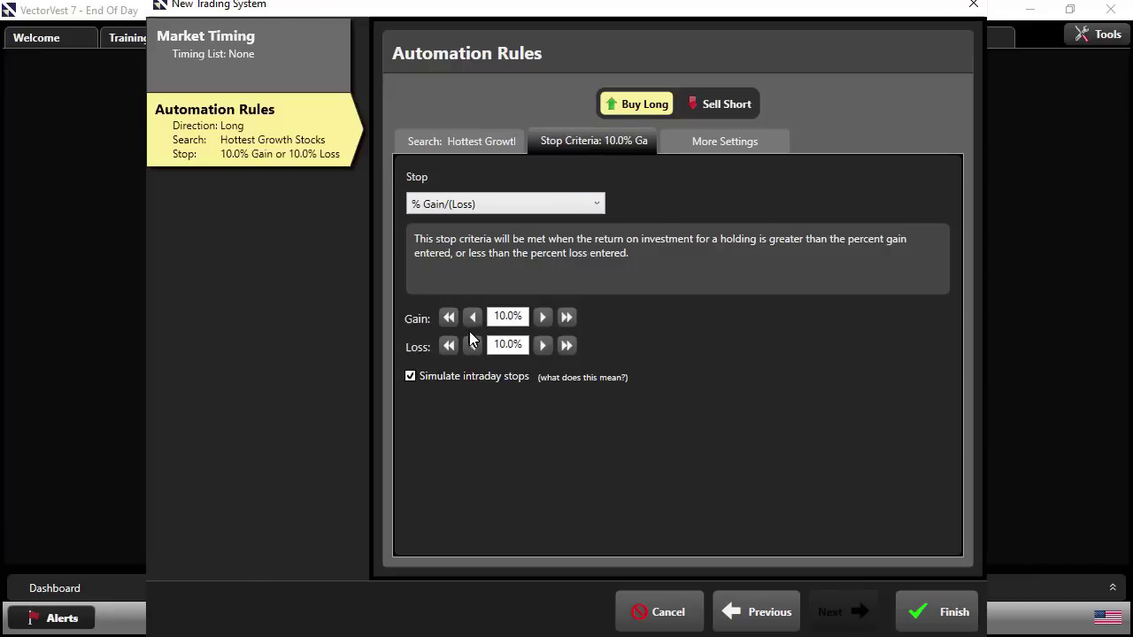
pyautogui.click(565, 319)
pyautogui.click(565, 319)
pyautogui.click(565, 318)
pyautogui.click(565, 319)
pyautogui.click(564, 319)
pyautogui.click(565, 319)
pyautogui.click(564, 318)
pyautogui.click(565, 319)
pyautogui.click(565, 319)
pyautogui.click(565, 319)
# - Set the position settings to maintain 10 positions and finish the trading system
pyautogui.click(713, 142)
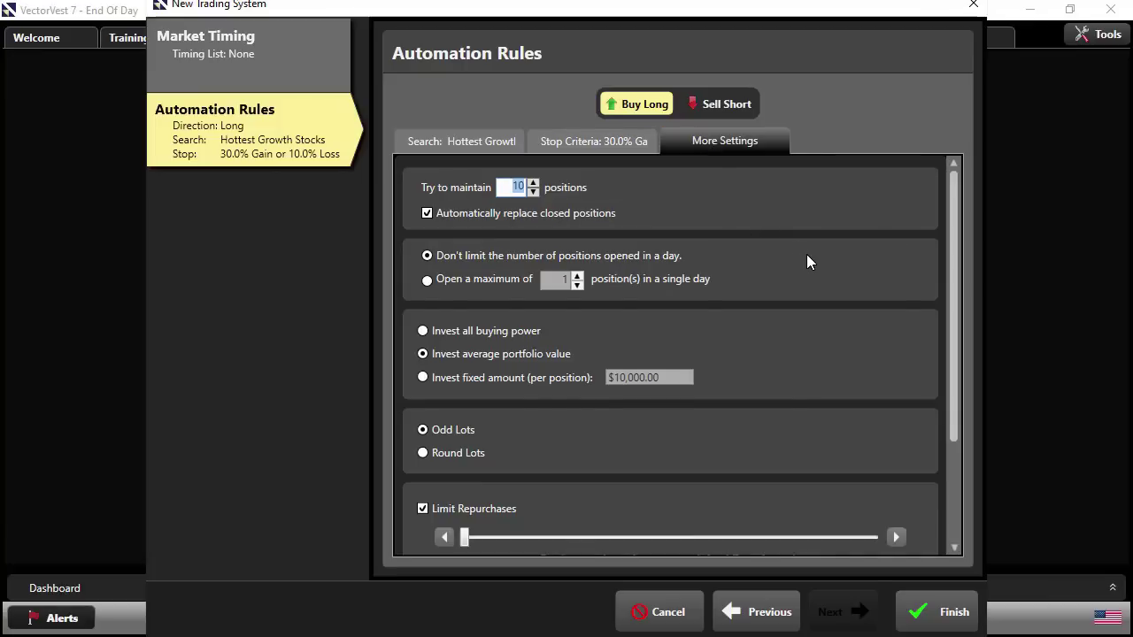
pyautogui.click(948, 242)
pyautogui.moveTo(949, 358); pyautogui.dragTo(936, 262)
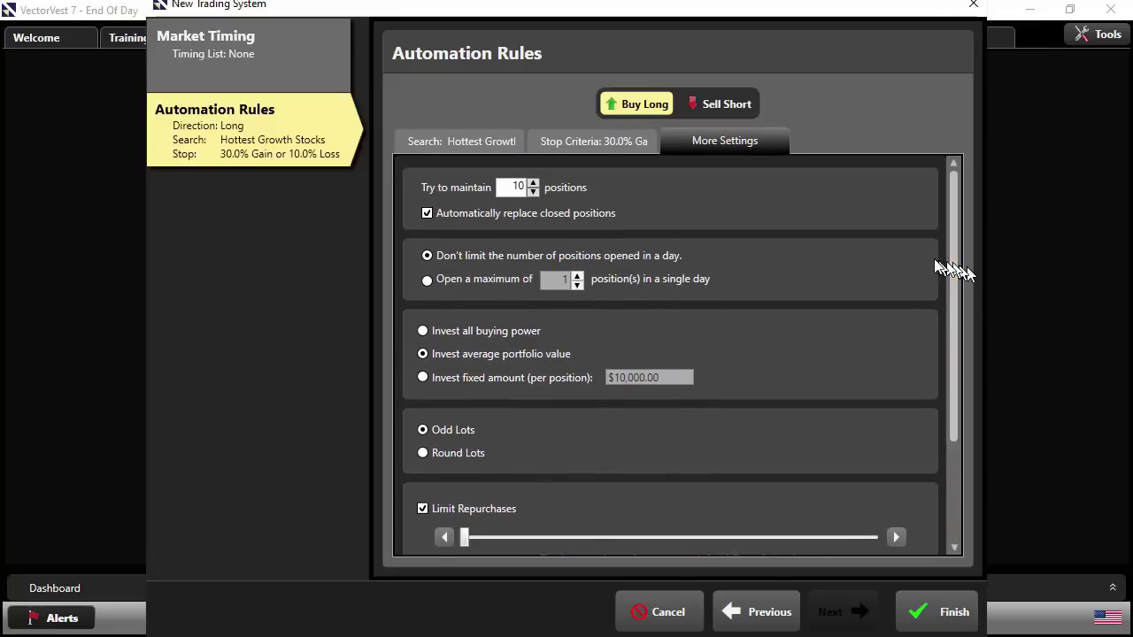
pyautogui.click(921, 611)
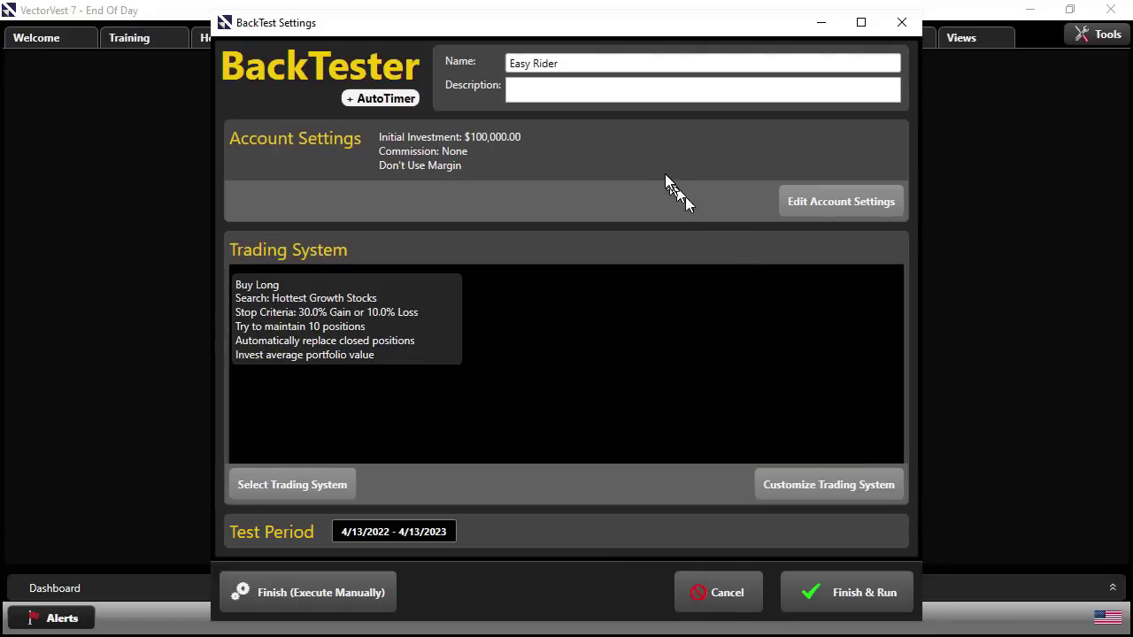
# - Name the backtest 'Easy Rider 30/10 10 stks' and start its test period on 5/25/2022
pyautogui.click(580, 62)
pyautogui.write('30/10 10 stks')
pyautogui.click(419, 535)
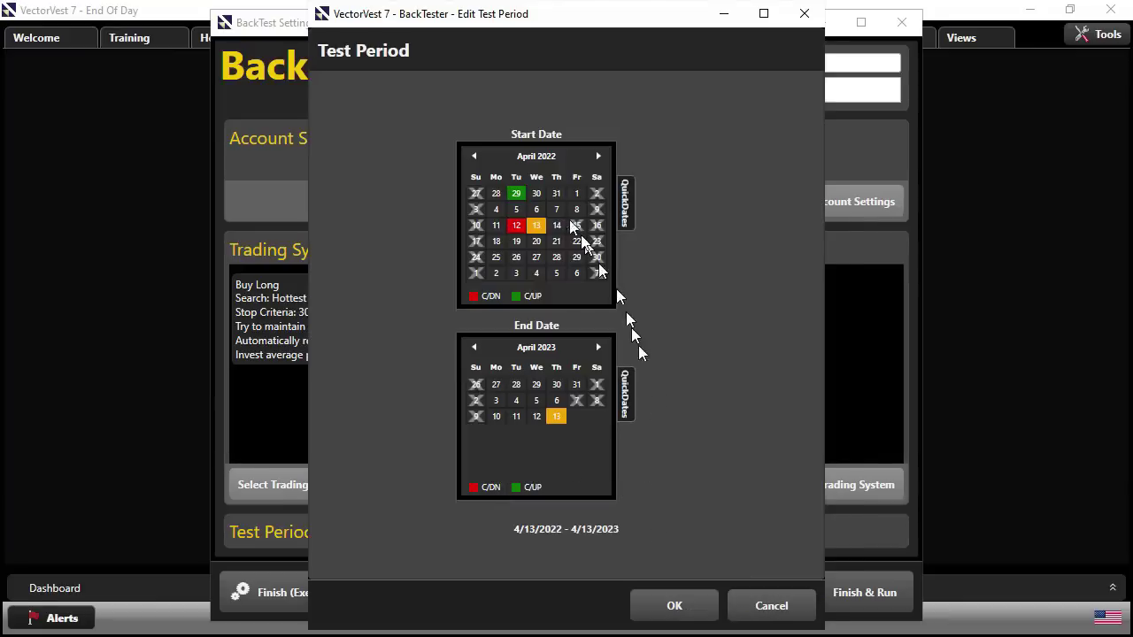
pyautogui.click(599, 156)
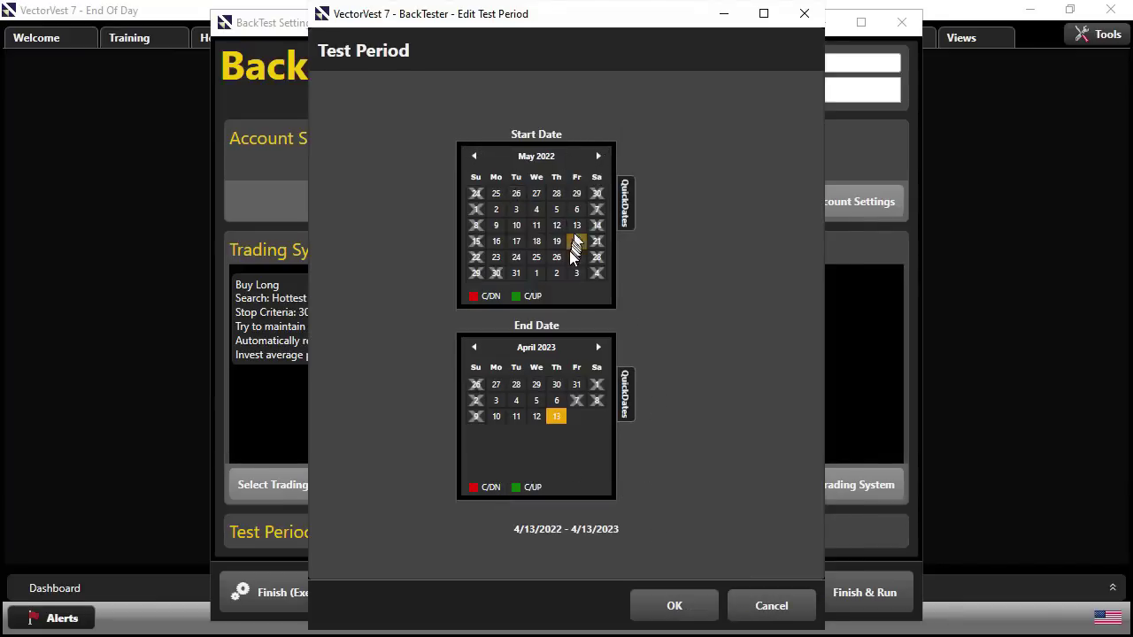
pyautogui.click(537, 257)
pyautogui.click(695, 611)
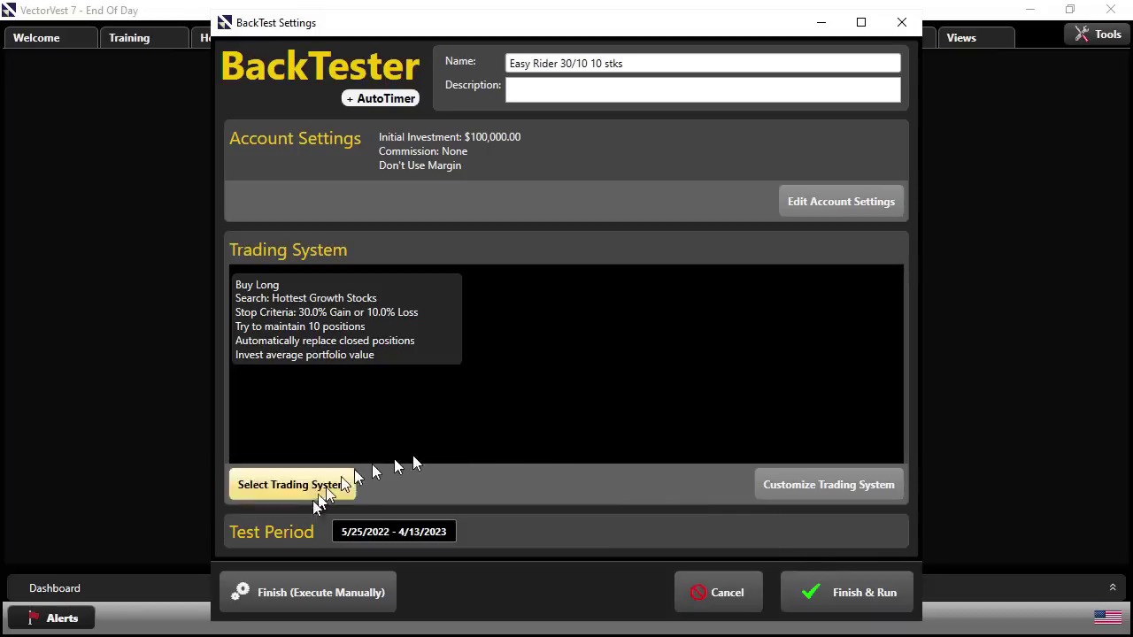
# - Save the Easy Rider 30/10 10 stks backtest for manual execution and acknowledge the notice
pyautogui.click(299, 600)
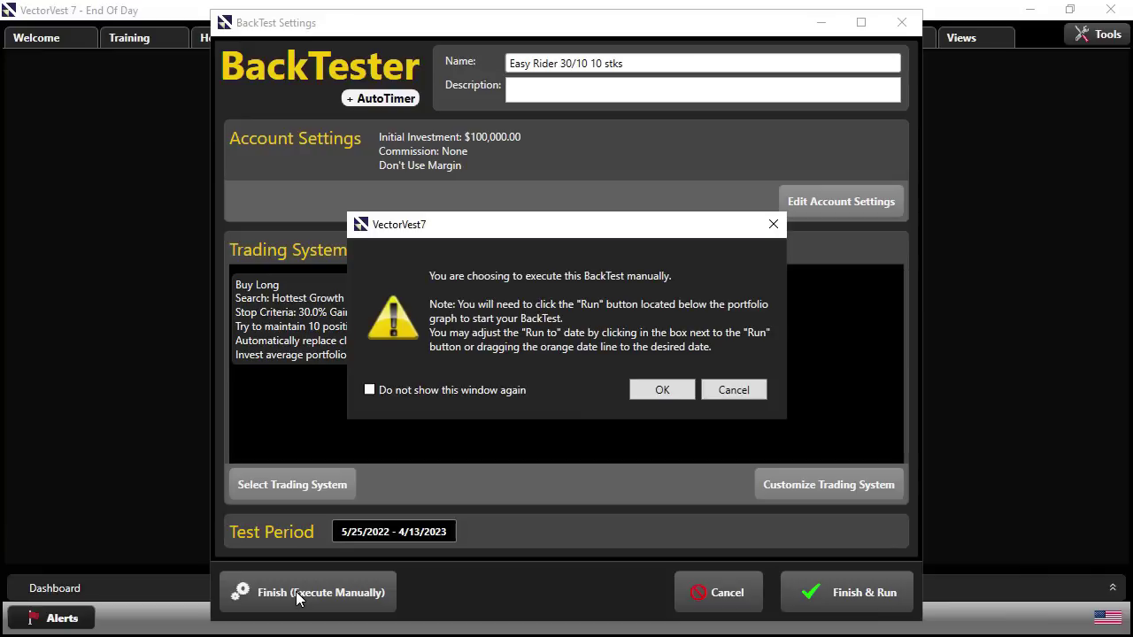
pyautogui.click(666, 395)
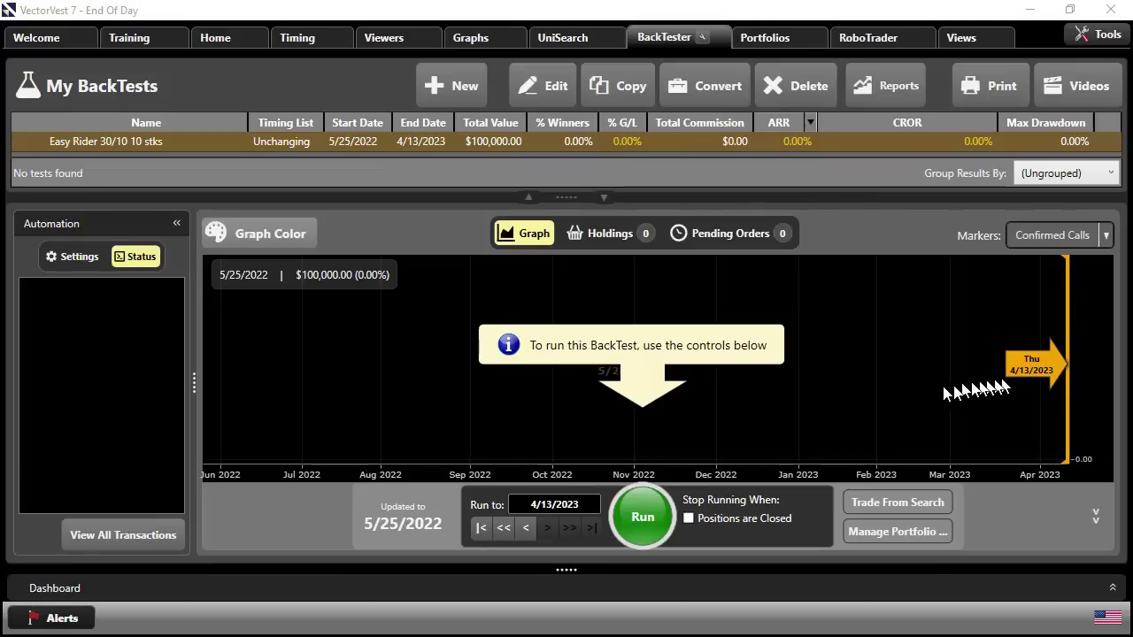
# - Move the run-to date from 6/8/2022 to 6/10/2022 and show the settings summary
pyautogui.click(241, 367)
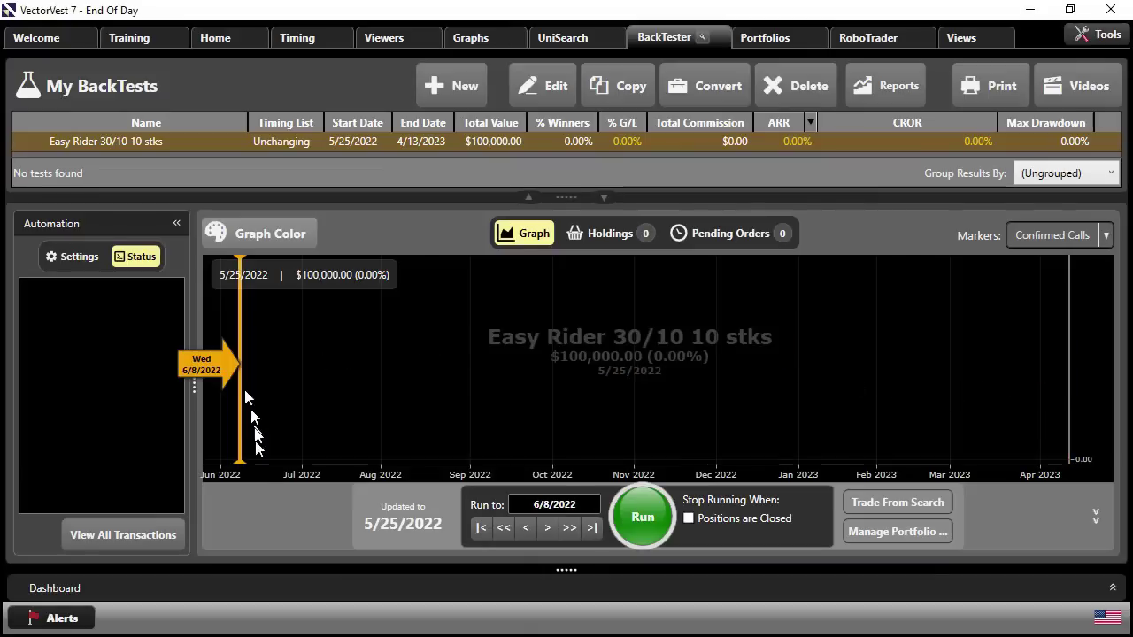
pyautogui.click(548, 529)
pyautogui.click(548, 528)
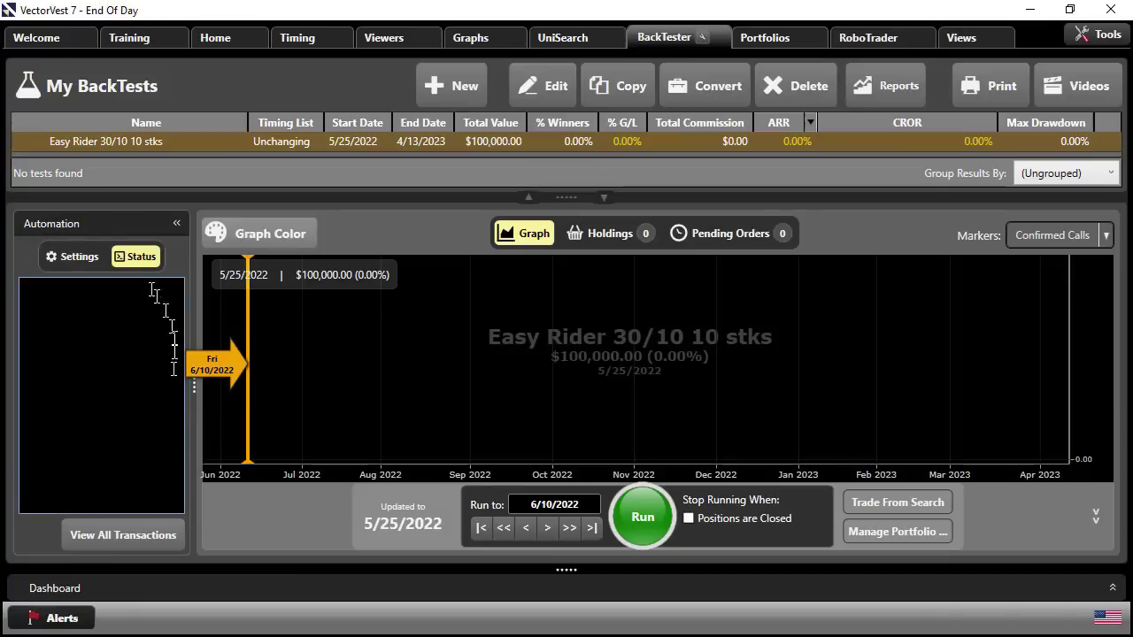
pyautogui.click(71, 259)
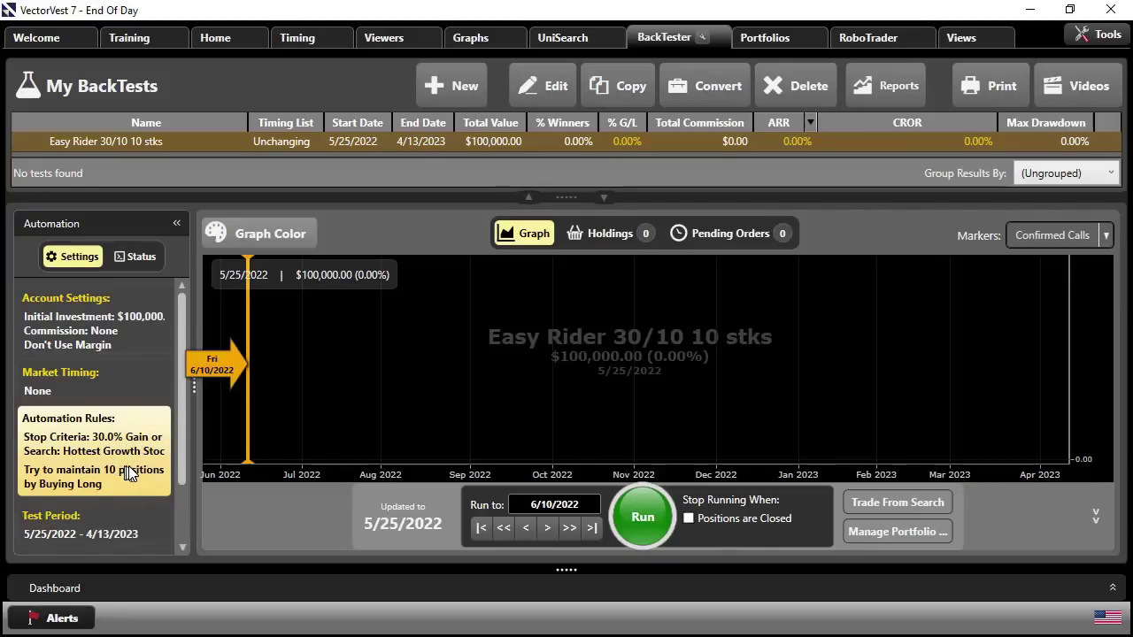
# - Run the backtest through 6/10/2022 and inspect its holdings, selecting Vaalco Energy
pyautogui.click(639, 520)
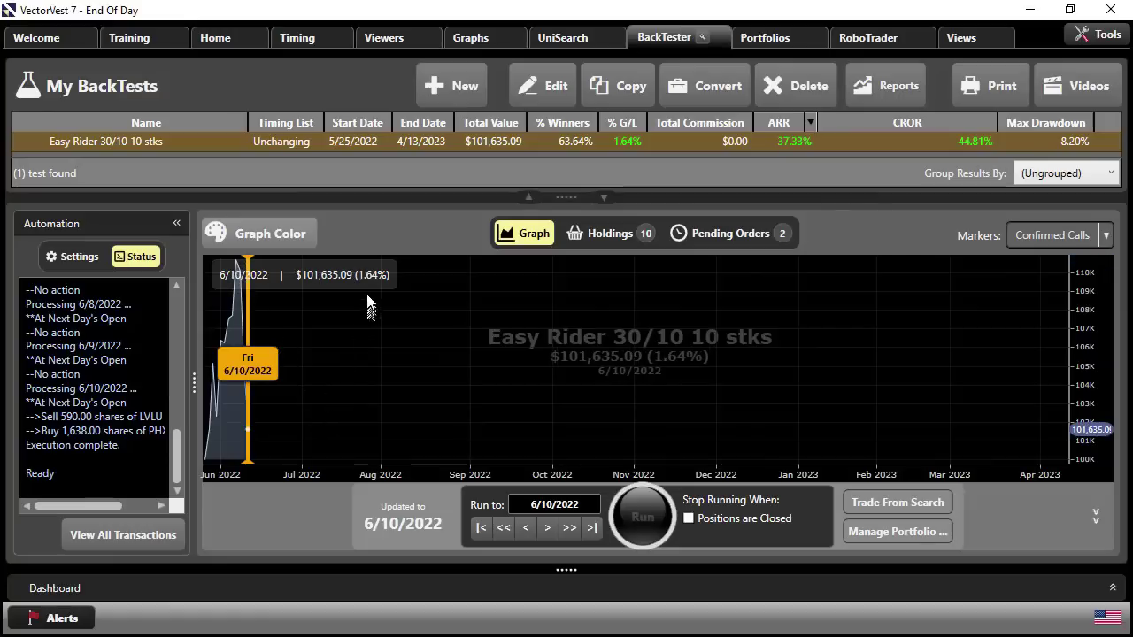
pyautogui.click(603, 236)
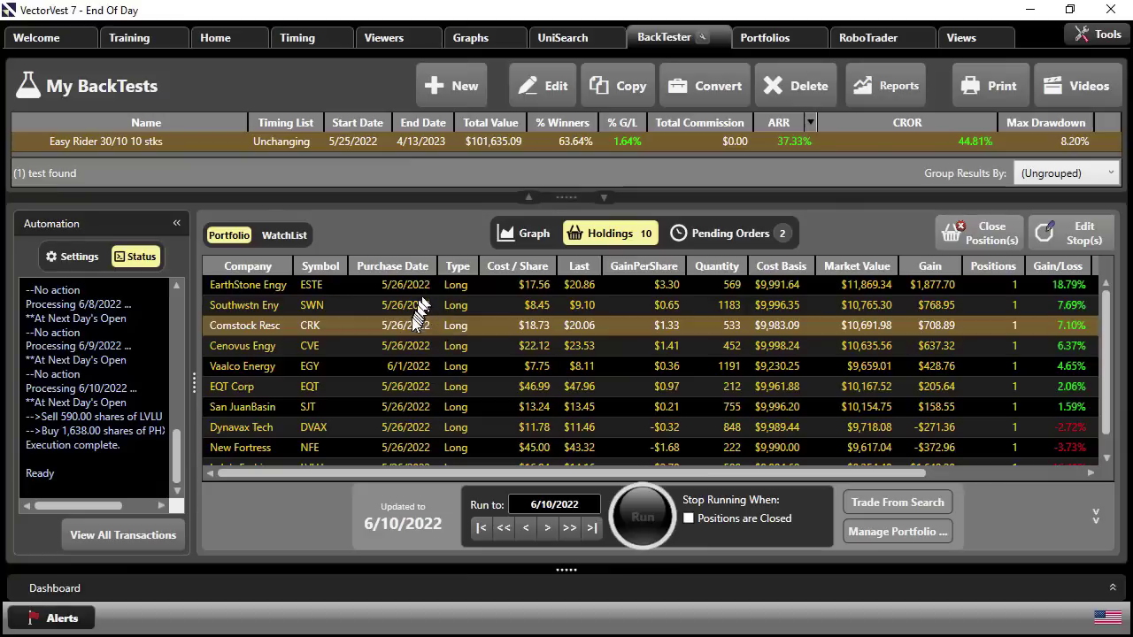
pyautogui.click(416, 365)
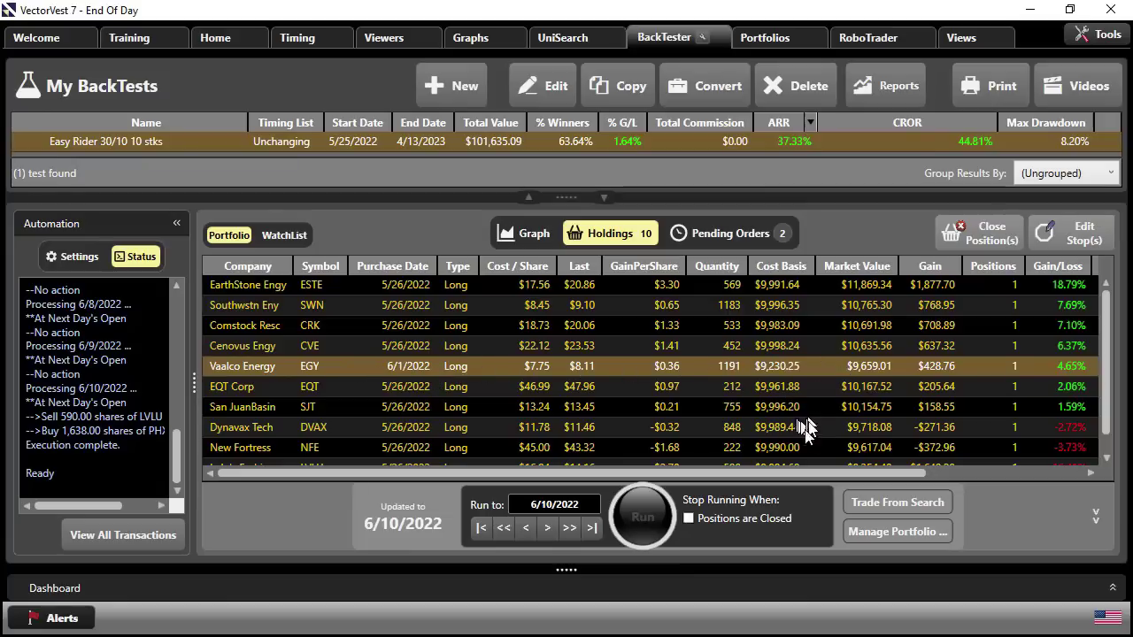
# - Review the pending orders, checking the LVLU sell and PHX buy
pyautogui.click(752, 233)
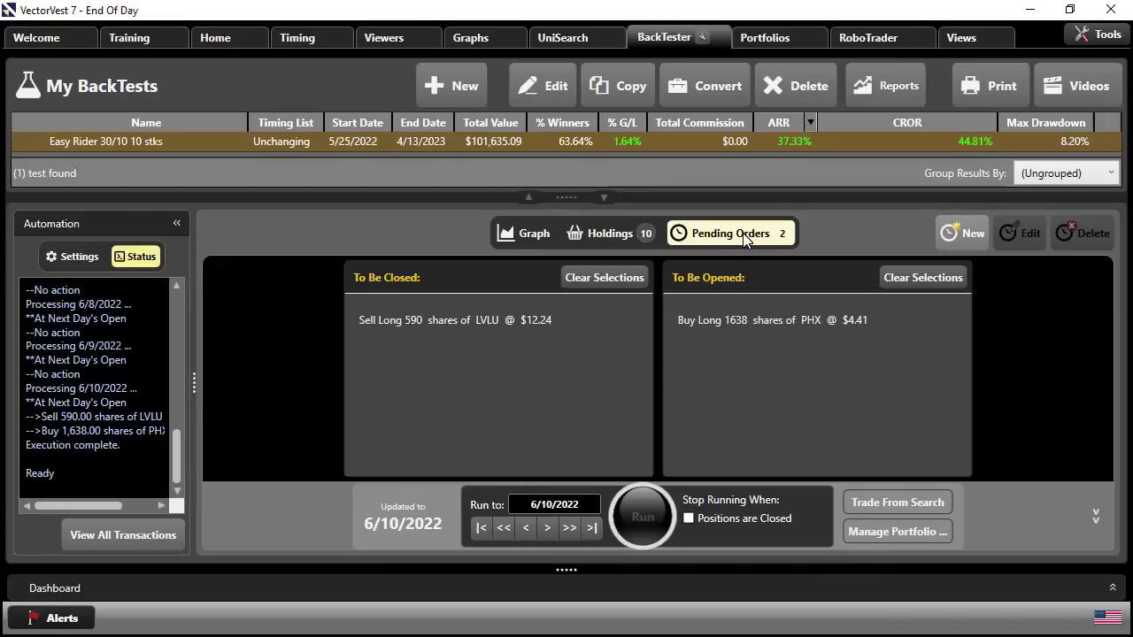
pyautogui.click(485, 325)
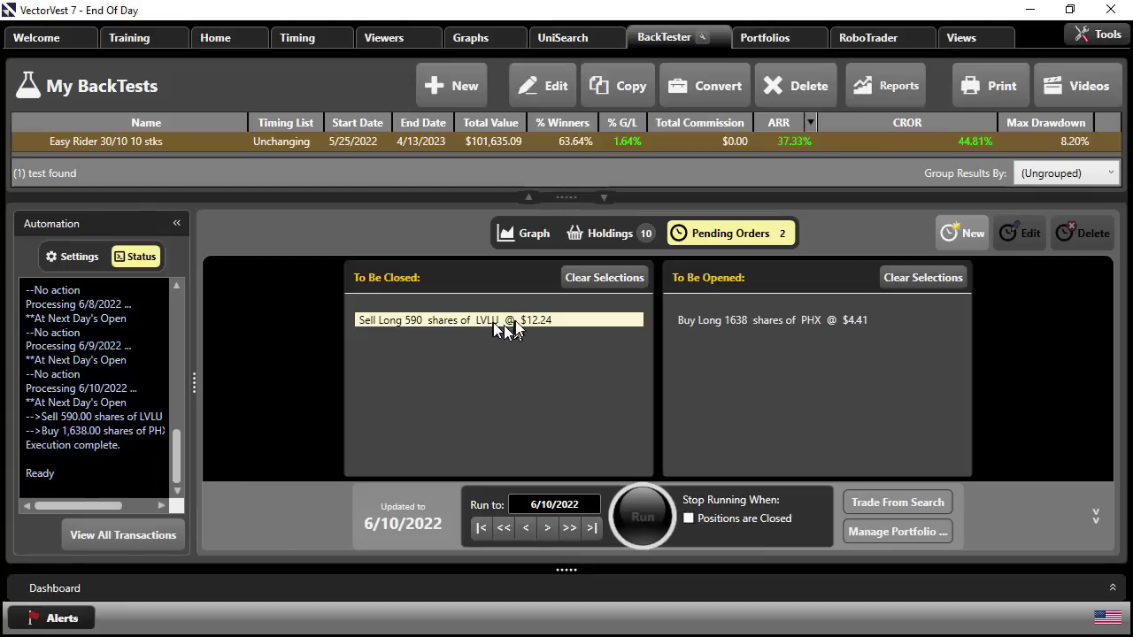
pyautogui.click(502, 324)
pyautogui.click(779, 322)
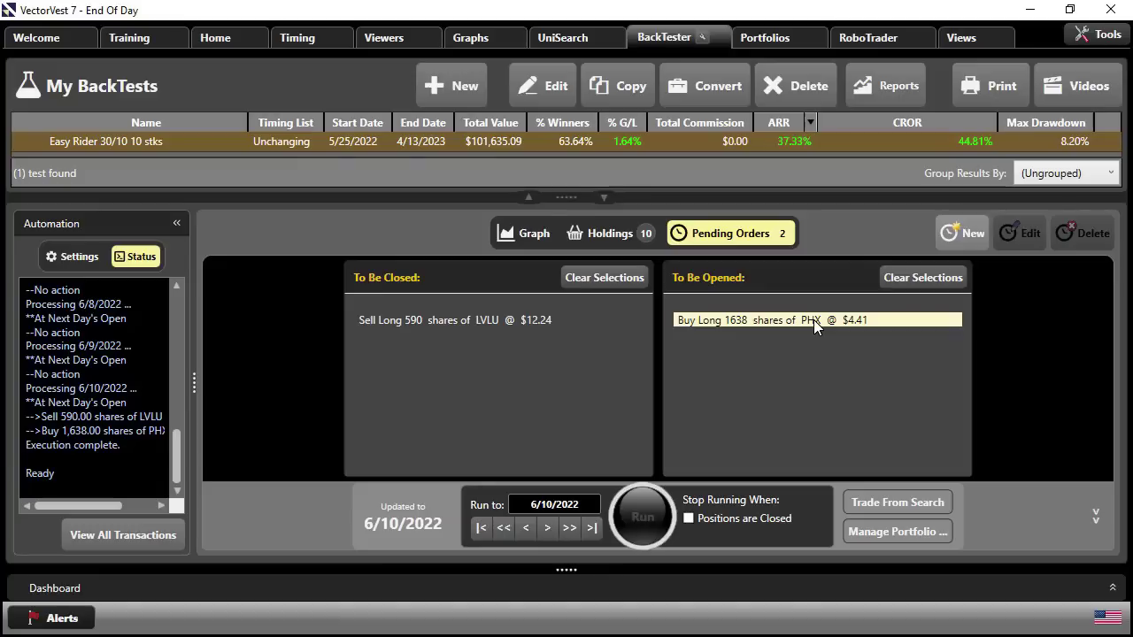
pyautogui.click(638, 237)
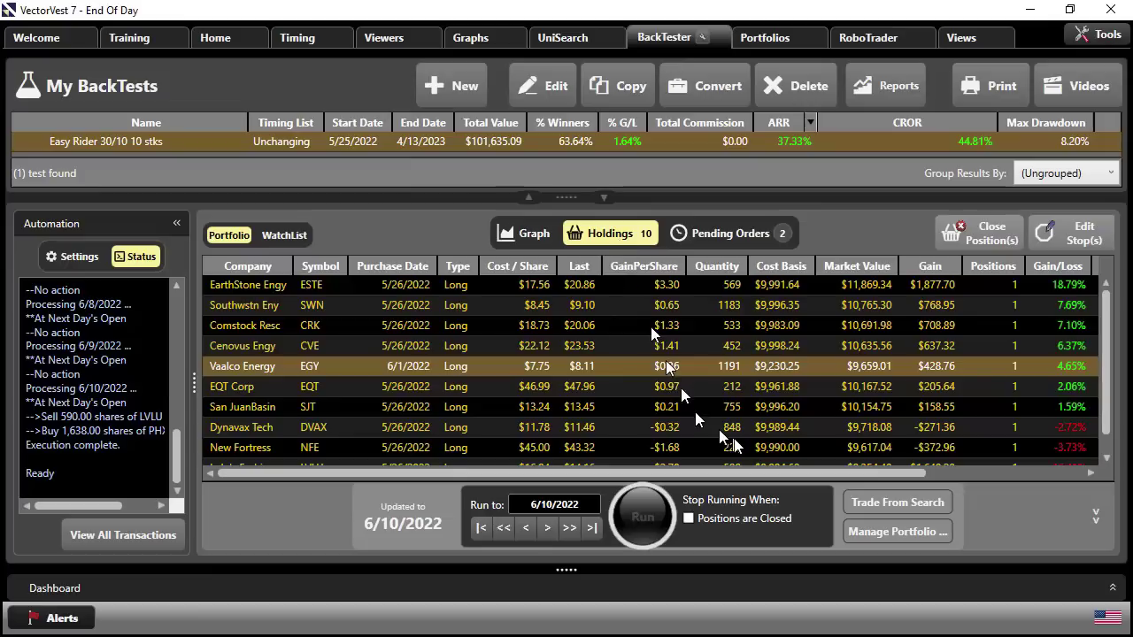
pyautogui.click(980, 235)
pyautogui.click(1031, 243)
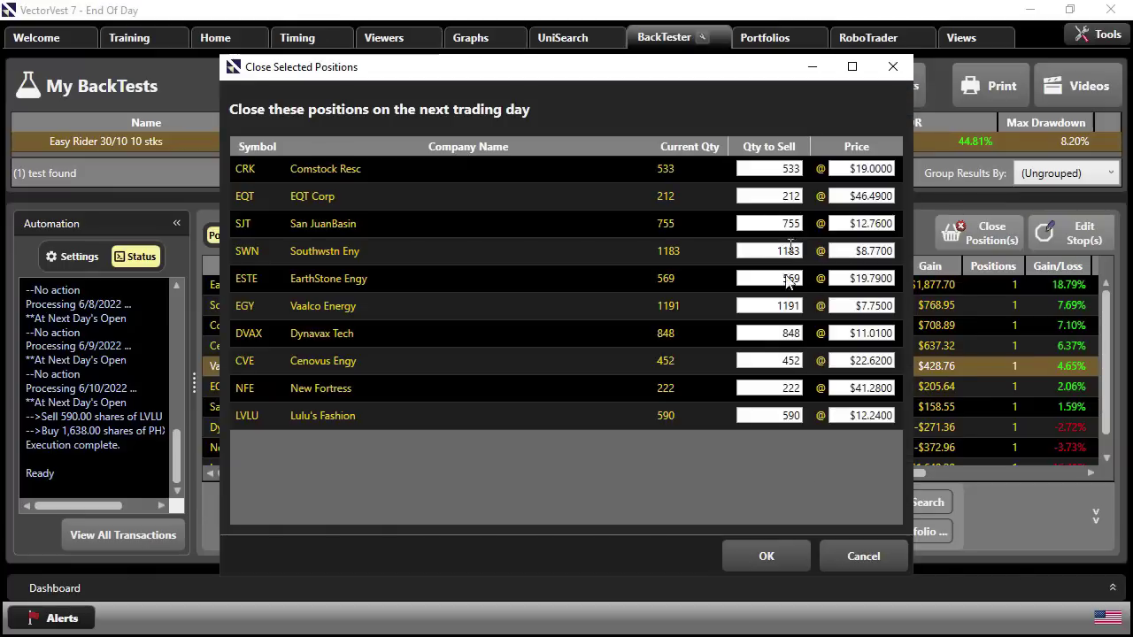
pyautogui.click(770, 551)
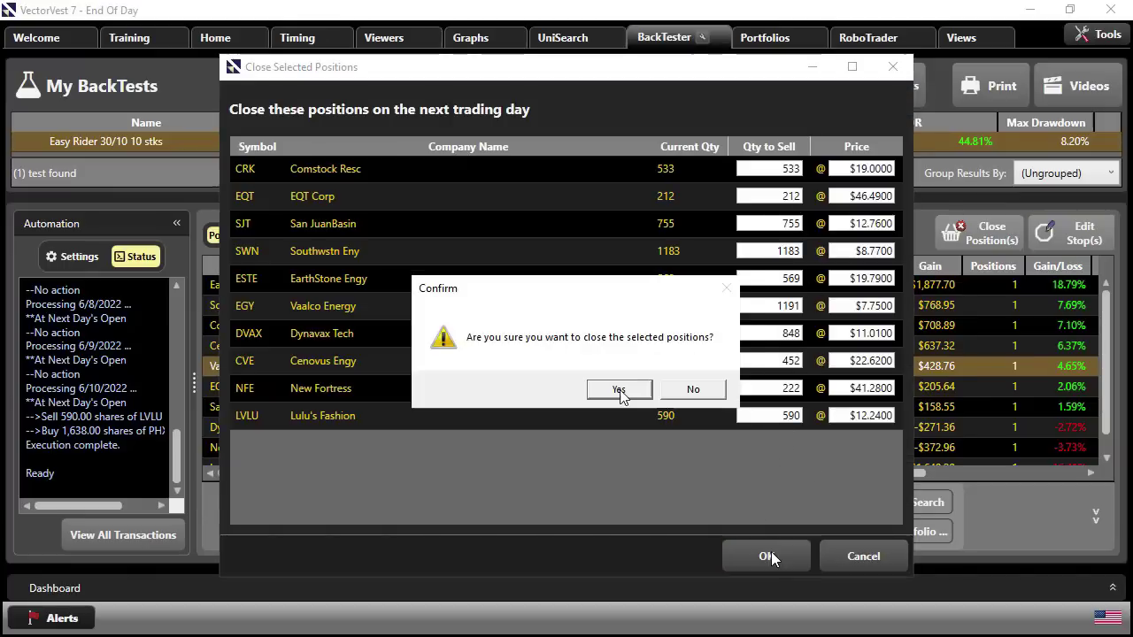
pyautogui.click(617, 389)
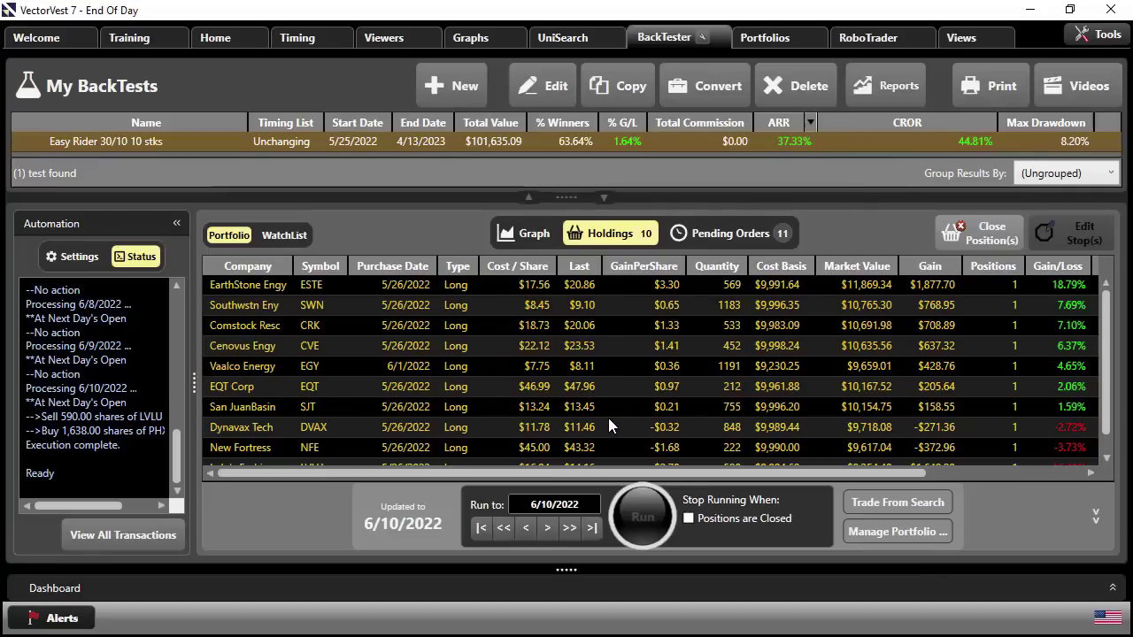
pyautogui.click(750, 234)
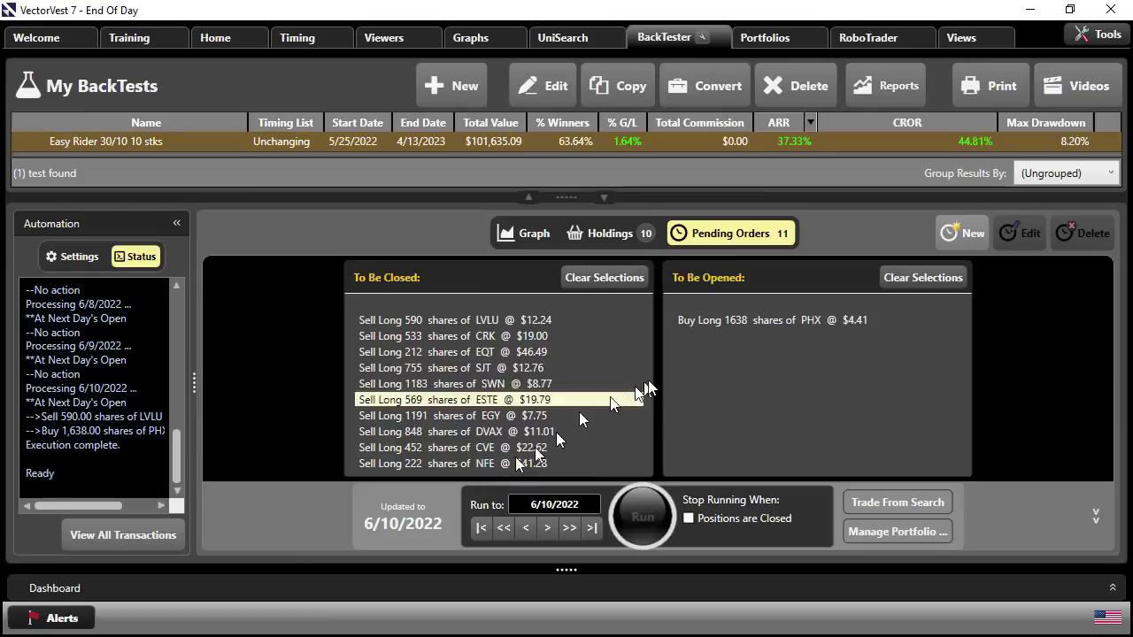
pyautogui.click(765, 320)
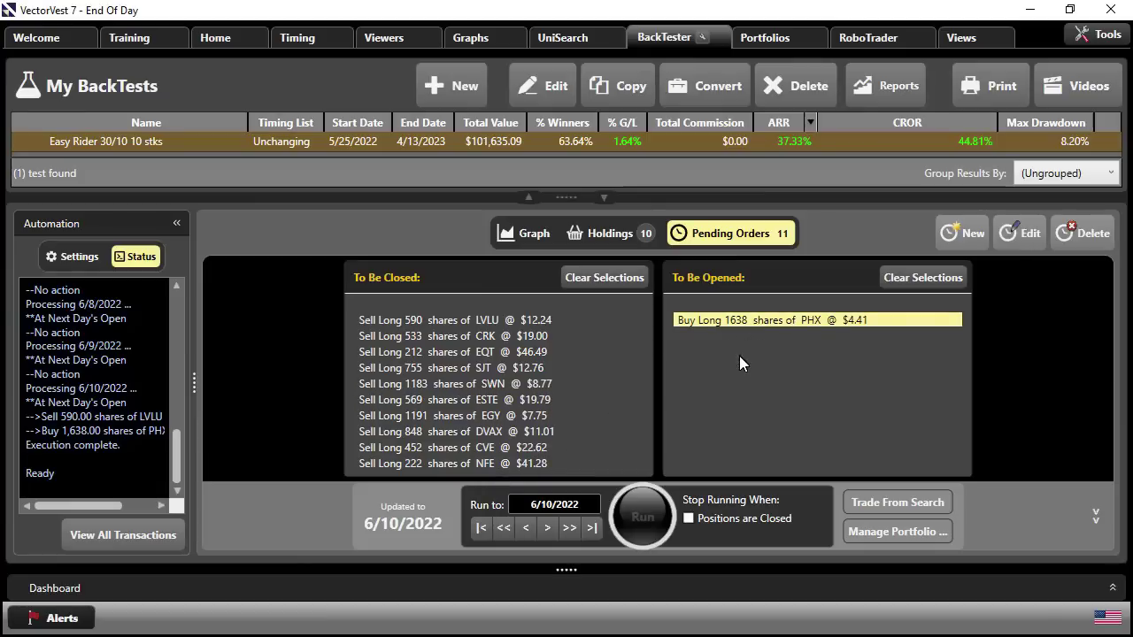
pyautogui.click(1079, 232)
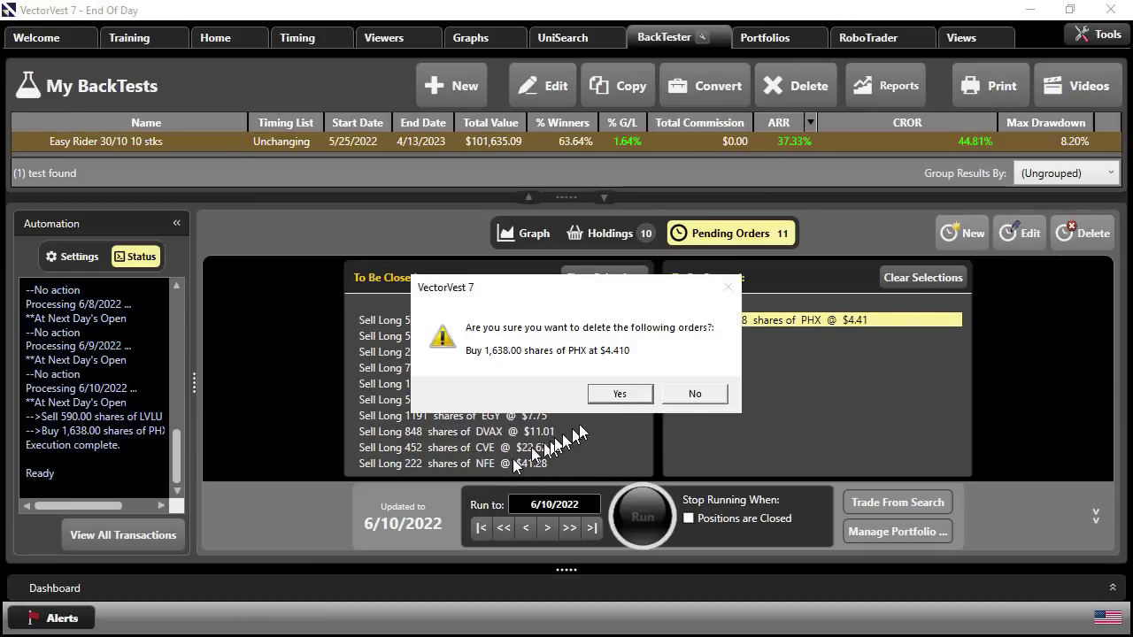
pyautogui.click(621, 394)
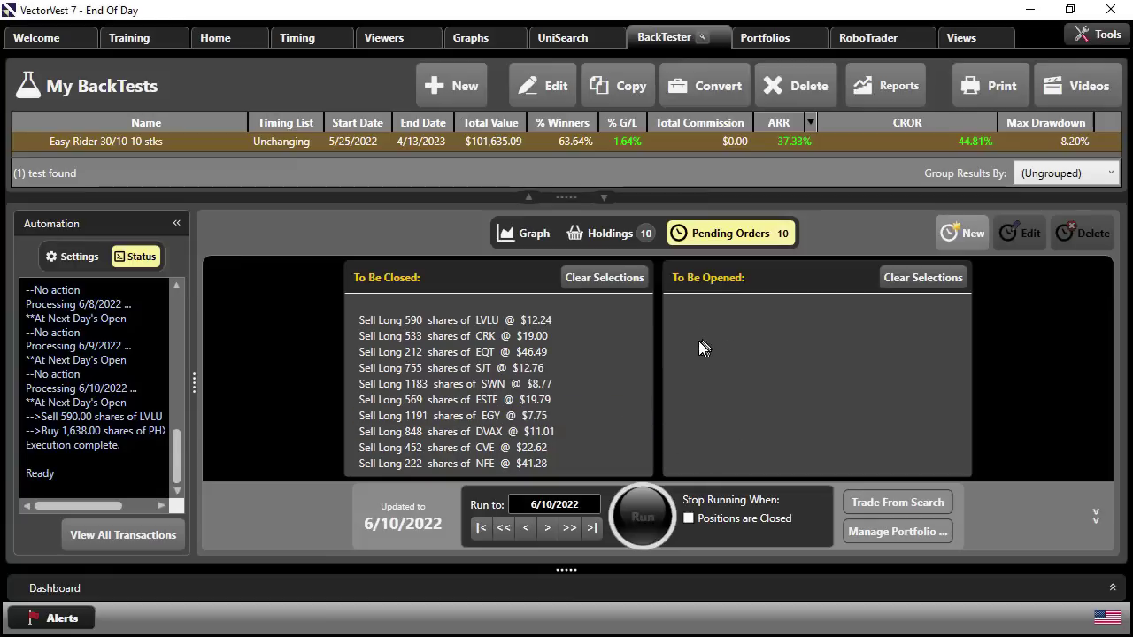
# - Set the trading system's Fill Mode to None and save the test for manual execution
pyautogui.click(543, 88)
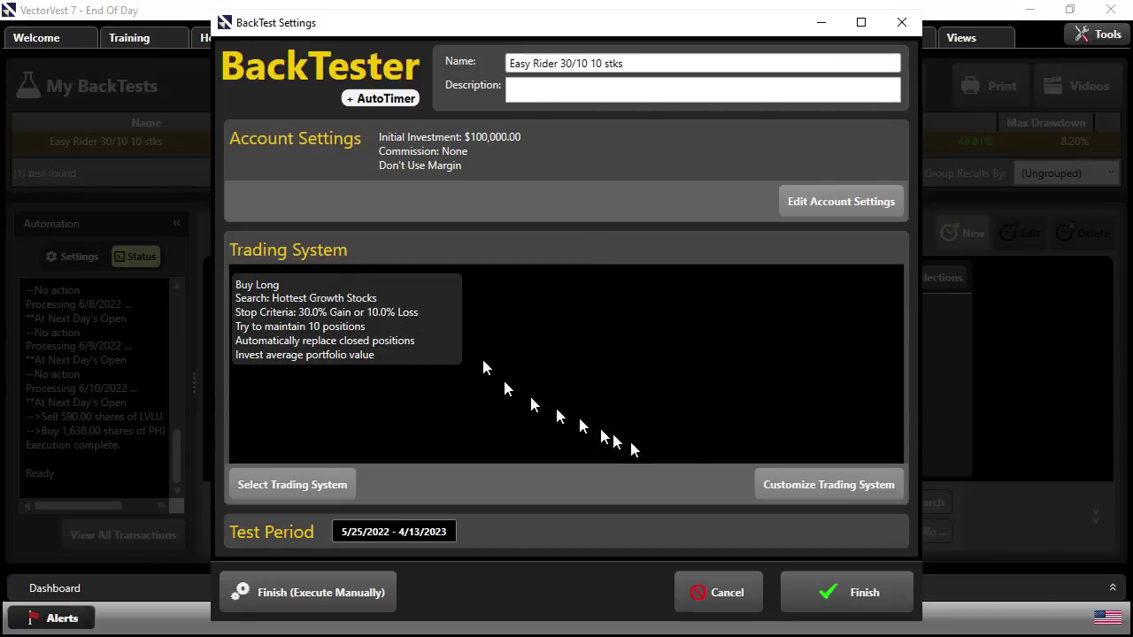
pyautogui.click(810, 488)
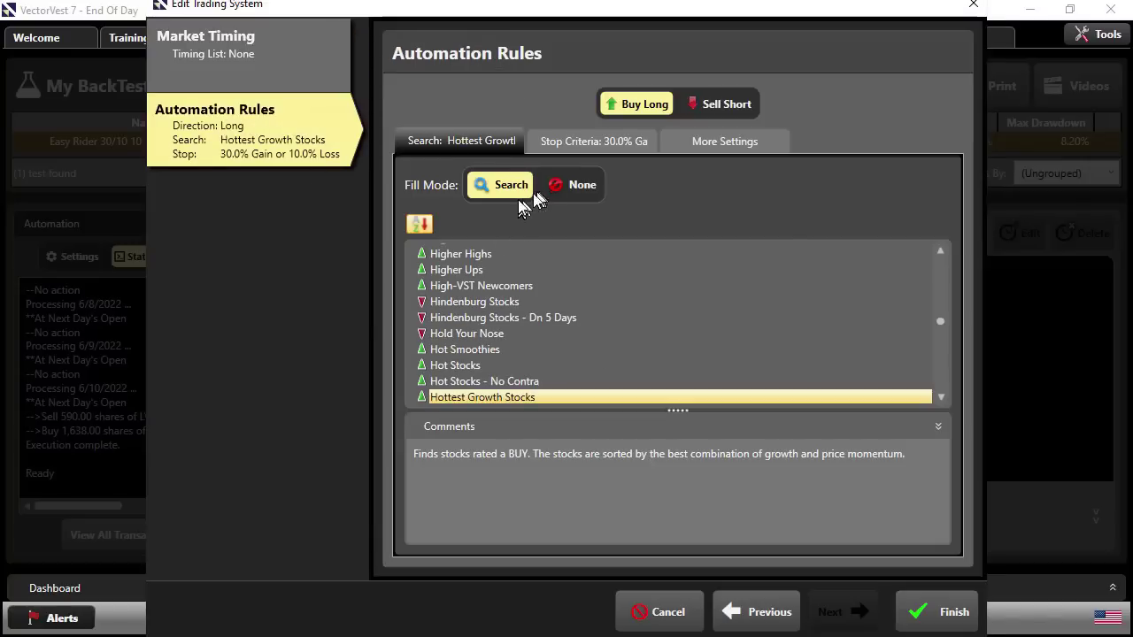
pyautogui.click(567, 188)
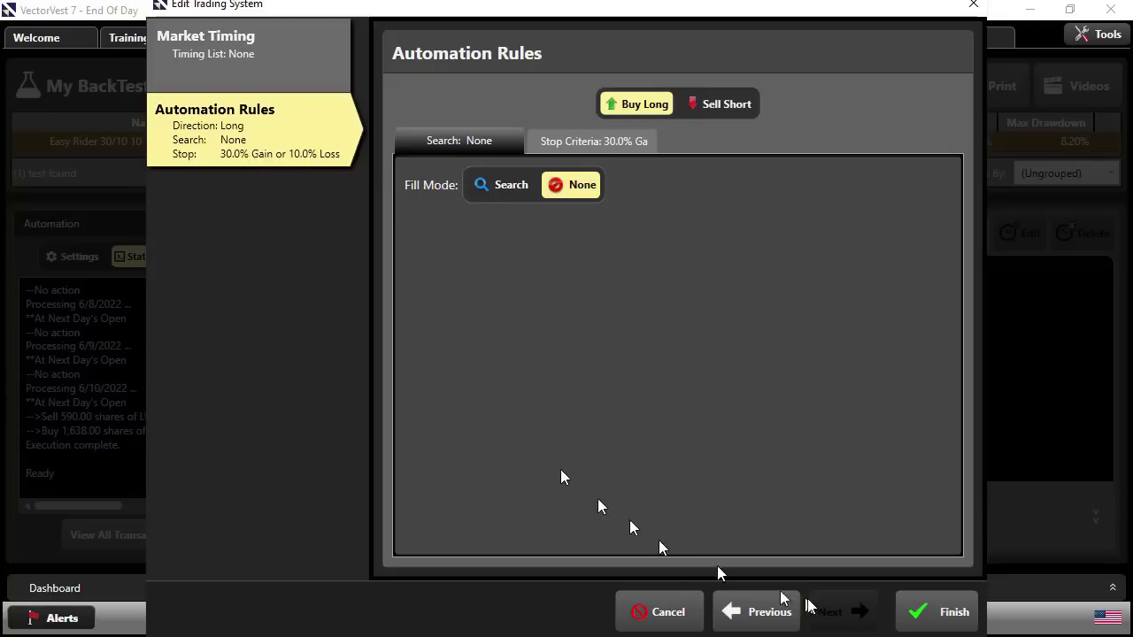
pyautogui.click(925, 612)
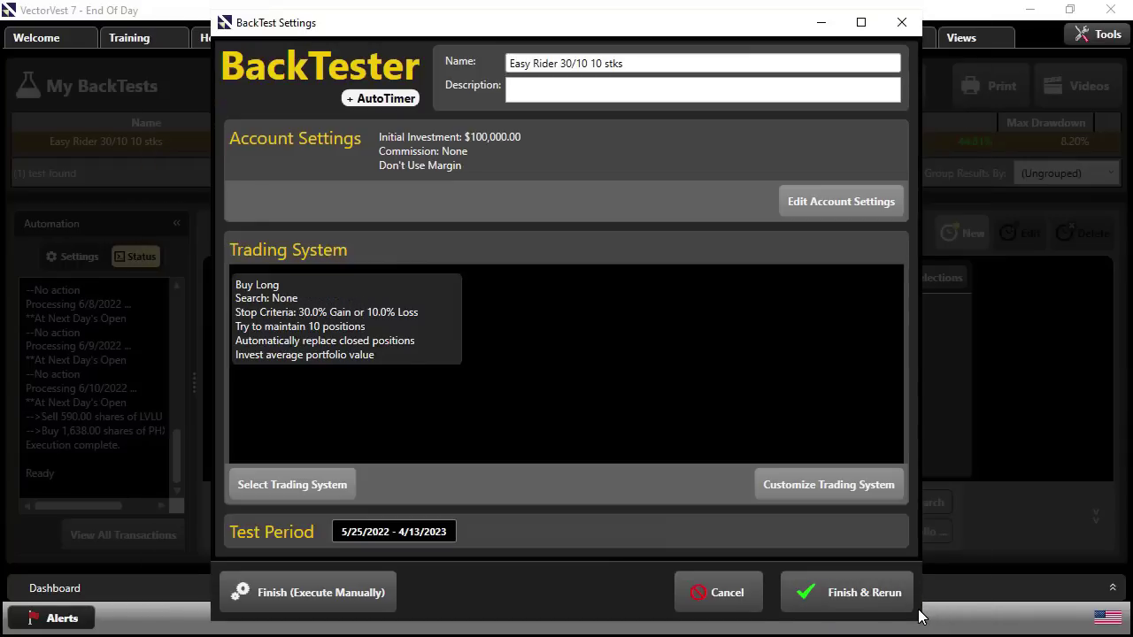
pyautogui.click(328, 588)
pyautogui.click(659, 389)
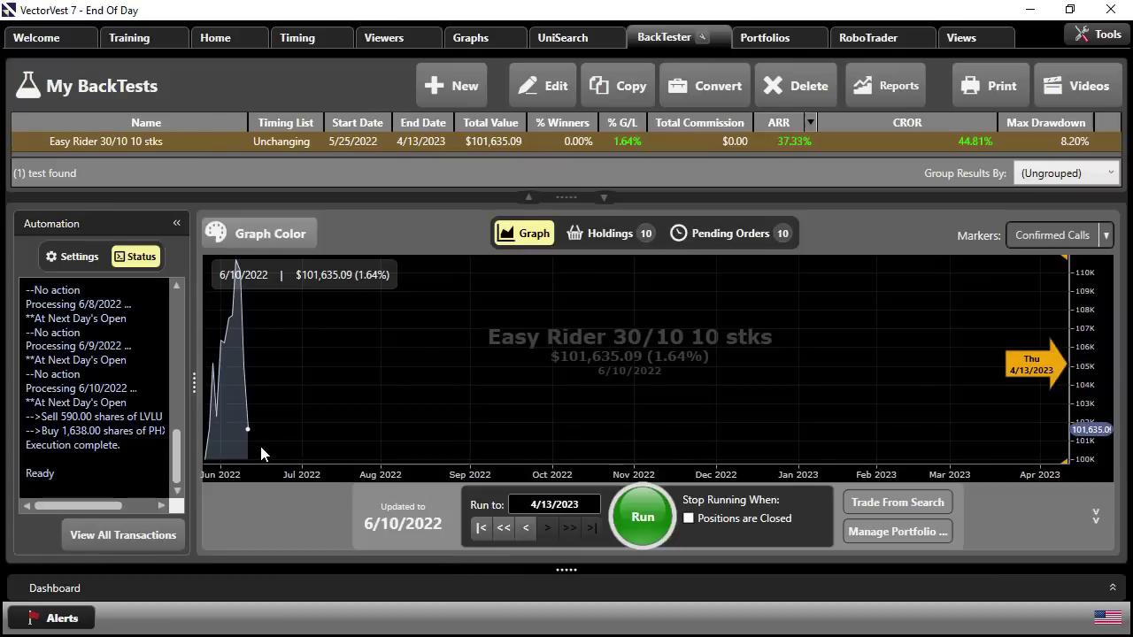
# - Set the run-to date to 7/7/2022 and run the backtest, ending at $96,430.94 (-3.57%)
pyautogui.click(76, 257)
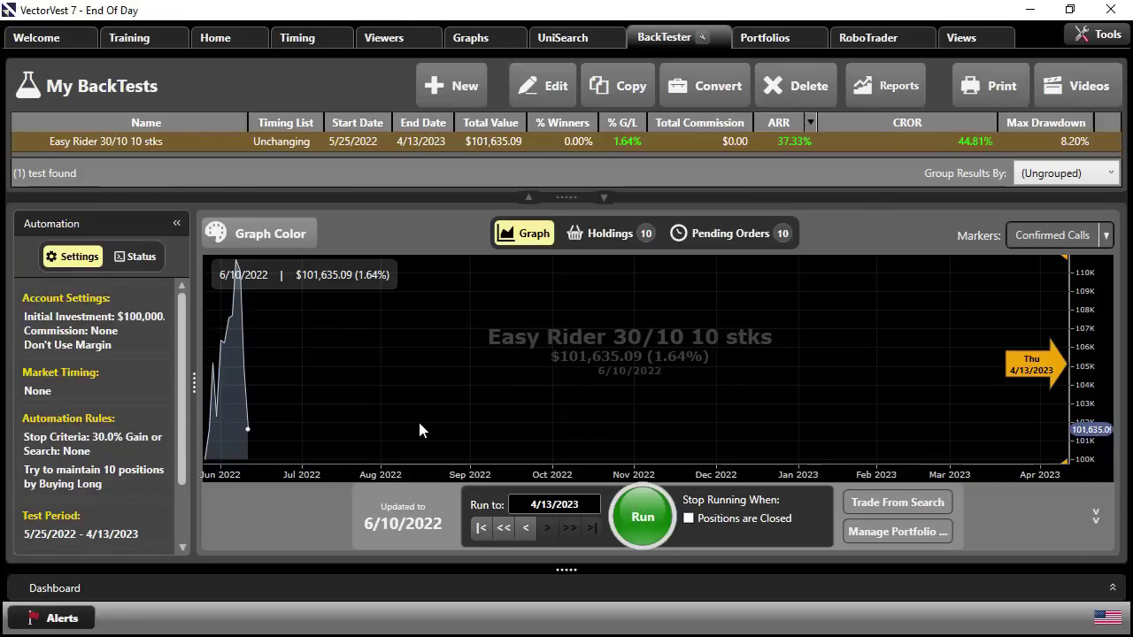
pyautogui.click(324, 428)
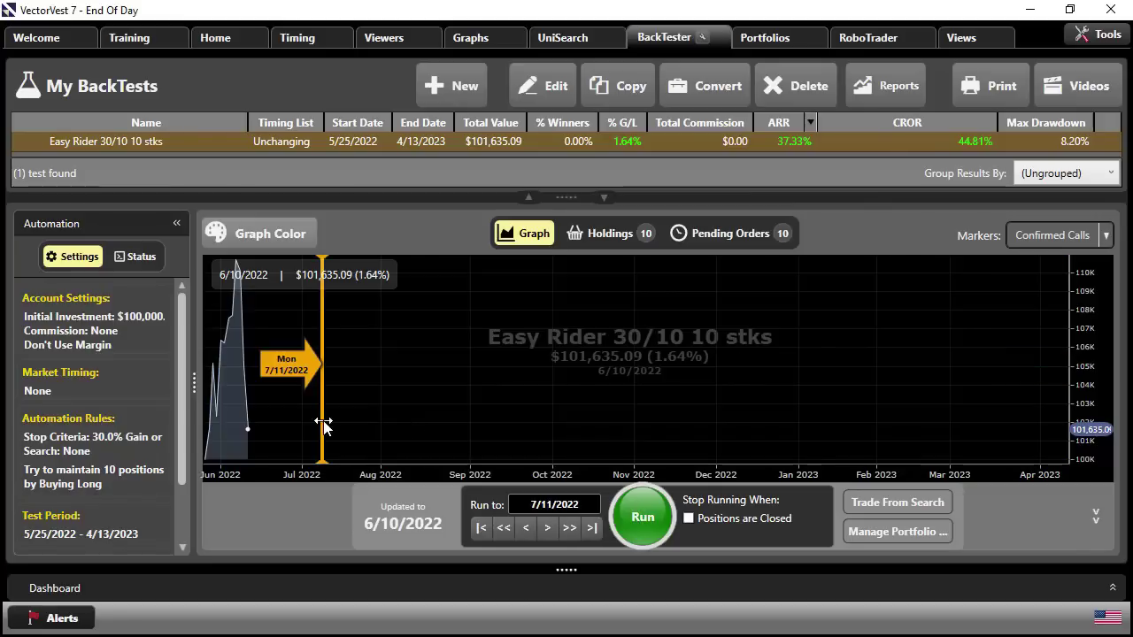
pyautogui.click(526, 527)
pyautogui.click(526, 527)
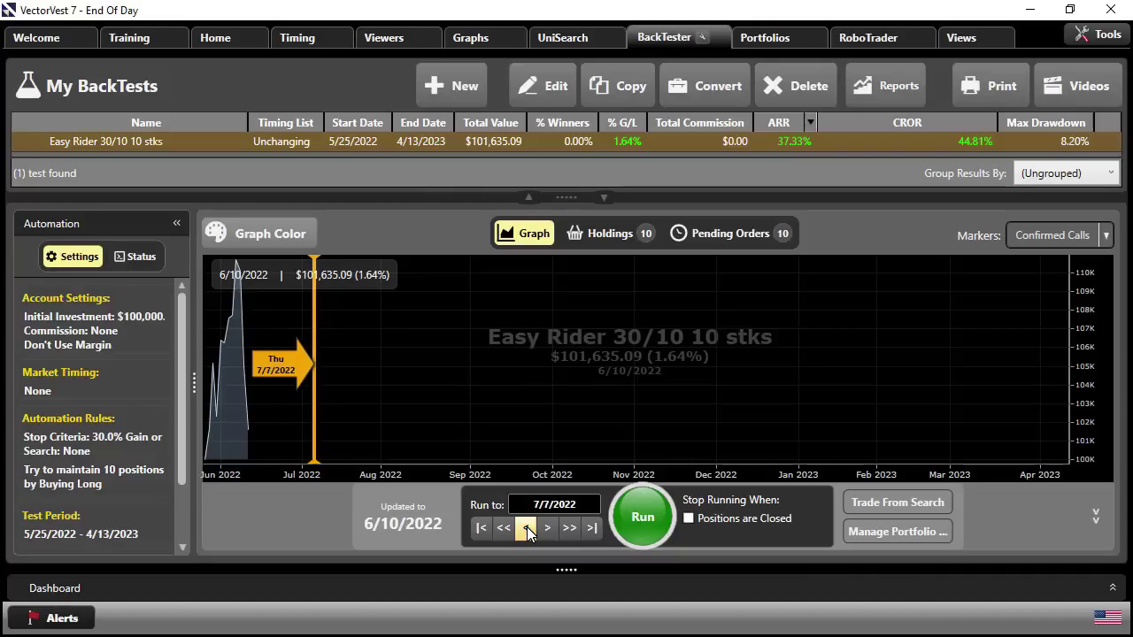
pyautogui.click(642, 521)
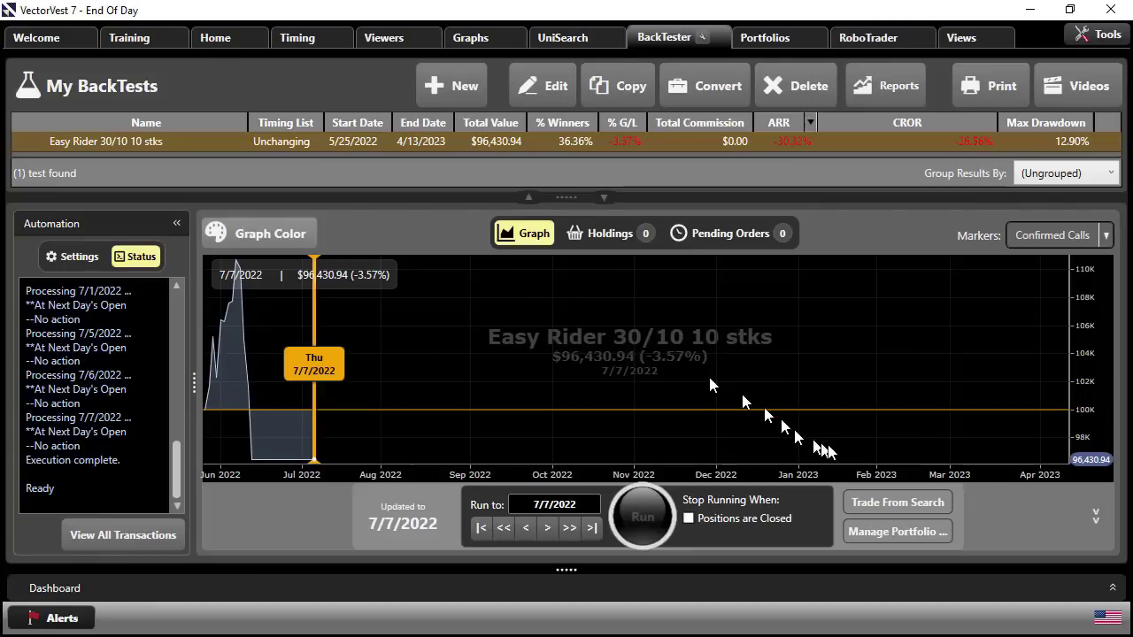
# - Queue 7/7/2022 buys from Jail Break - No Contra ETFs with 30%/10% stops, applying them to the test
pyautogui.click(899, 503)
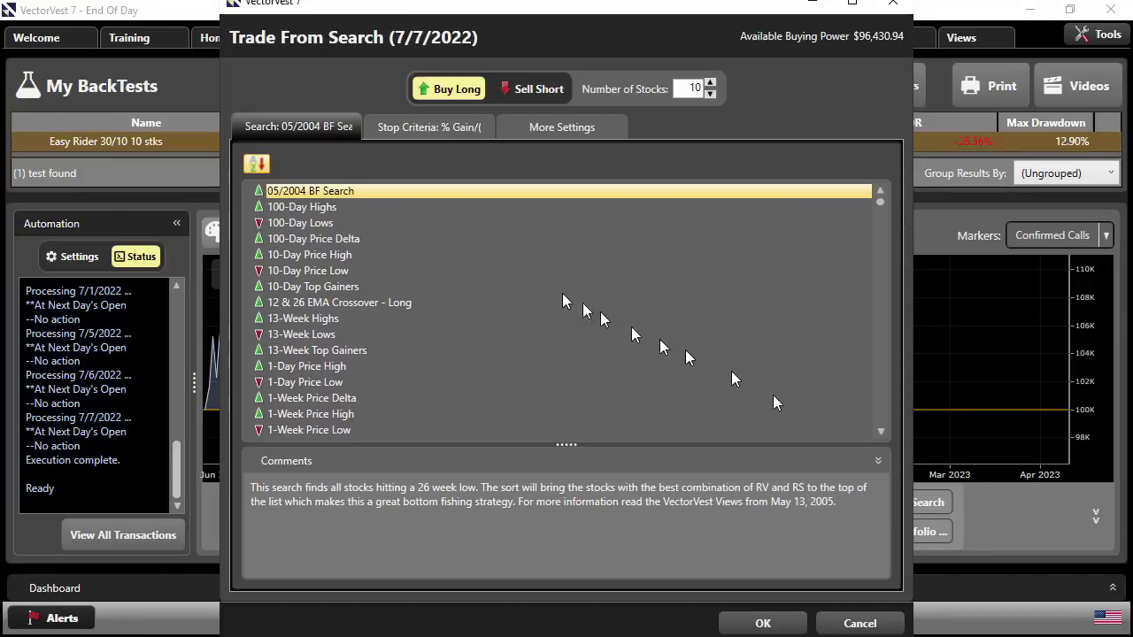
pyautogui.click(295, 242)
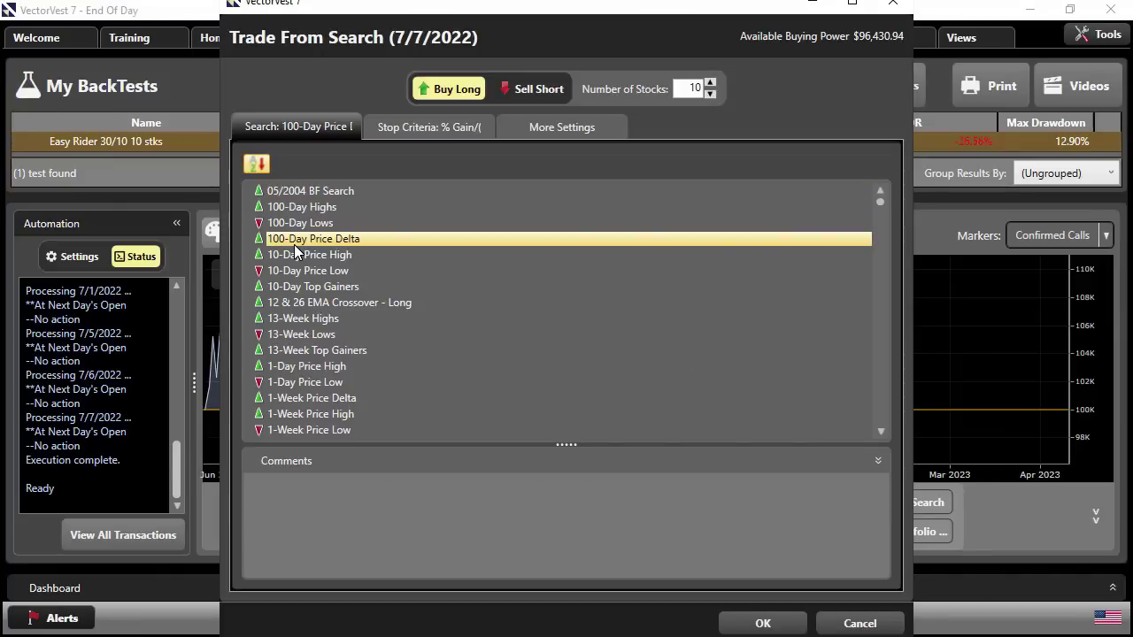
pyautogui.press('j')
pyautogui.scroll(-3, 299, 328)
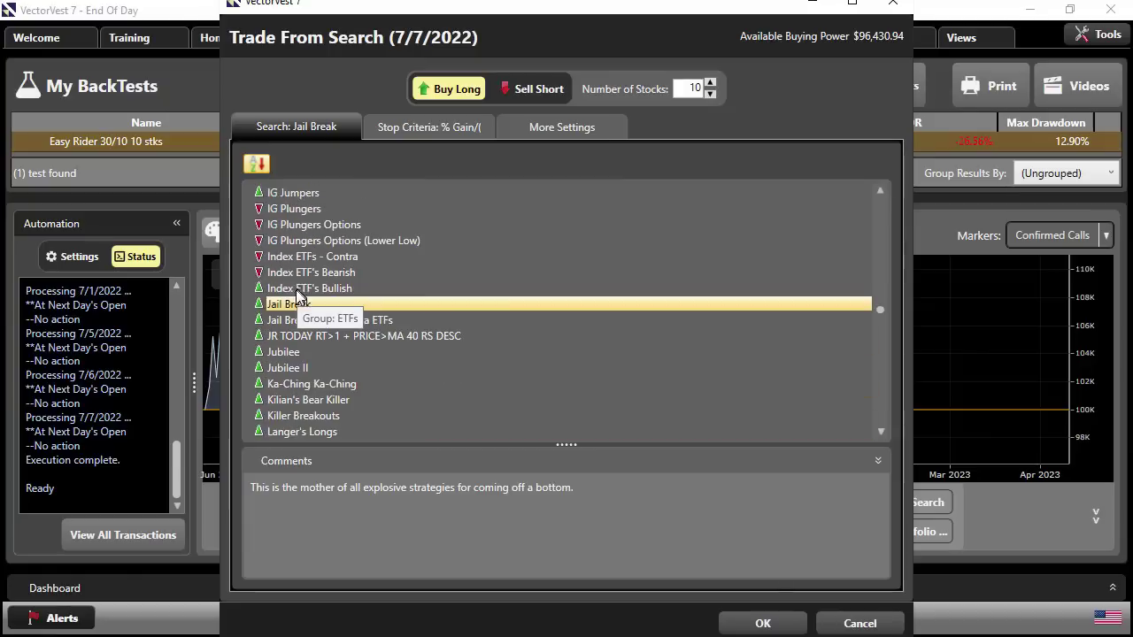
pyautogui.click(300, 322)
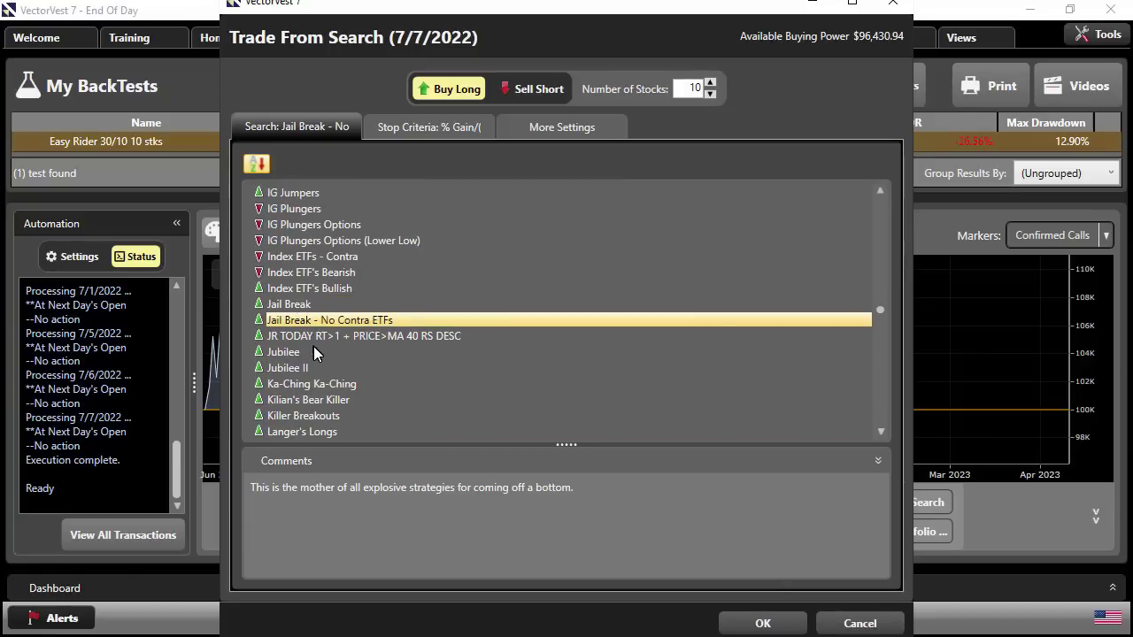
pyautogui.click(394, 128)
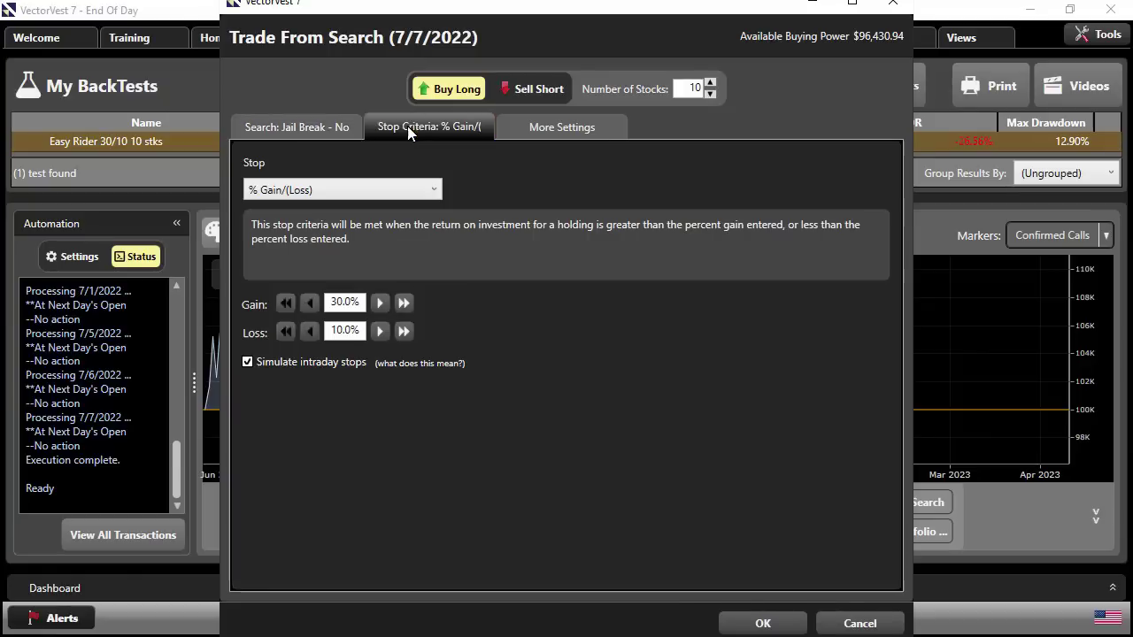
pyautogui.click(528, 126)
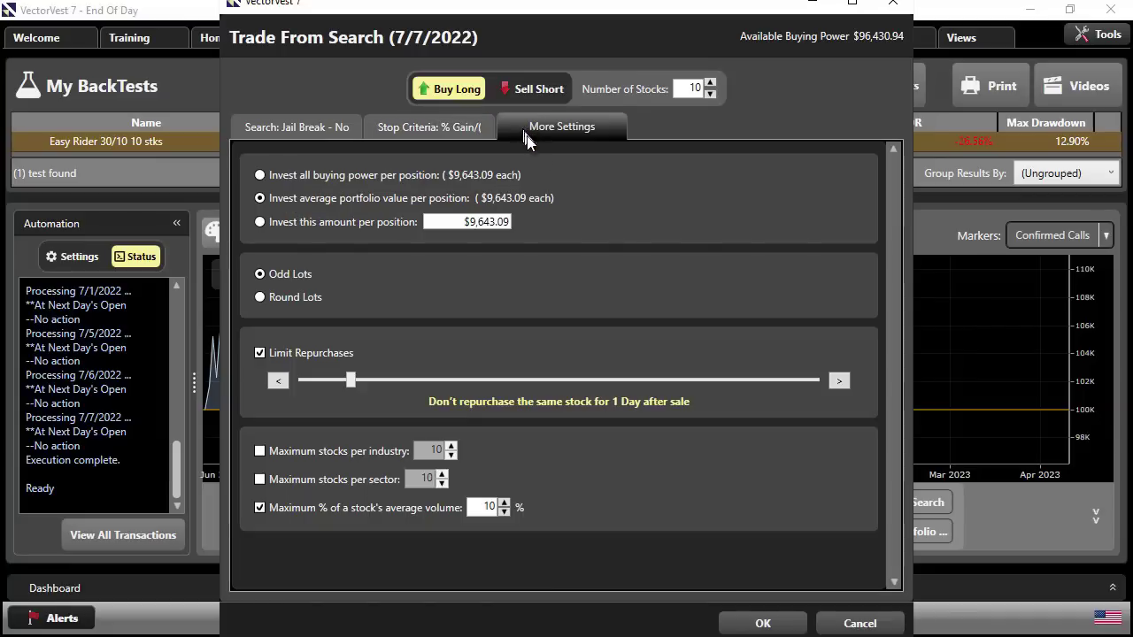
pyautogui.click(756, 623)
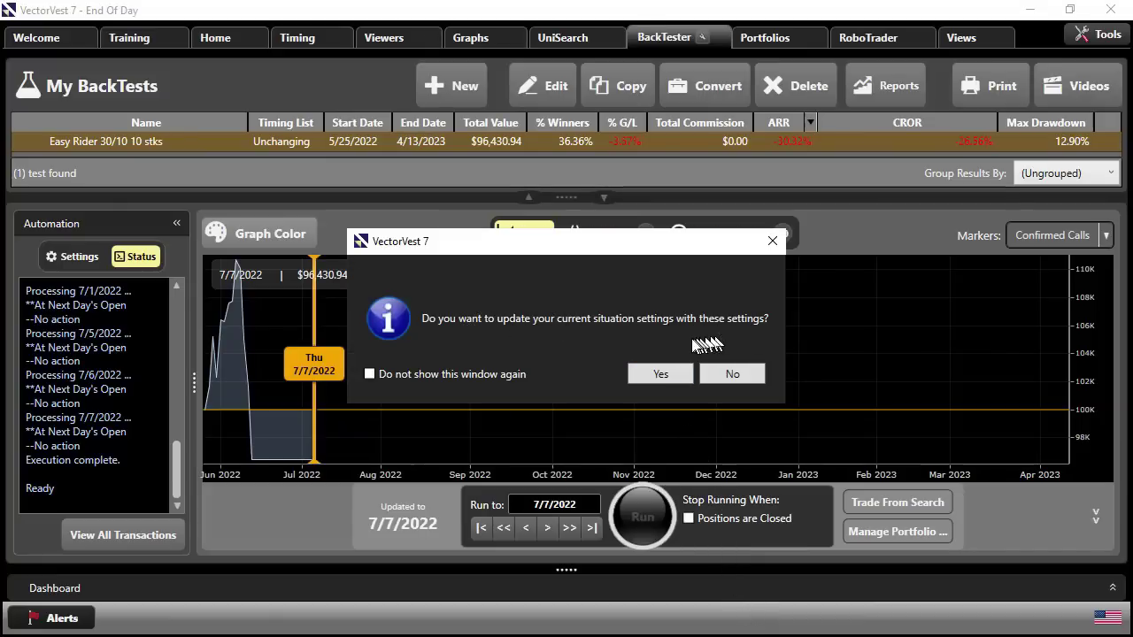
pyautogui.click(655, 373)
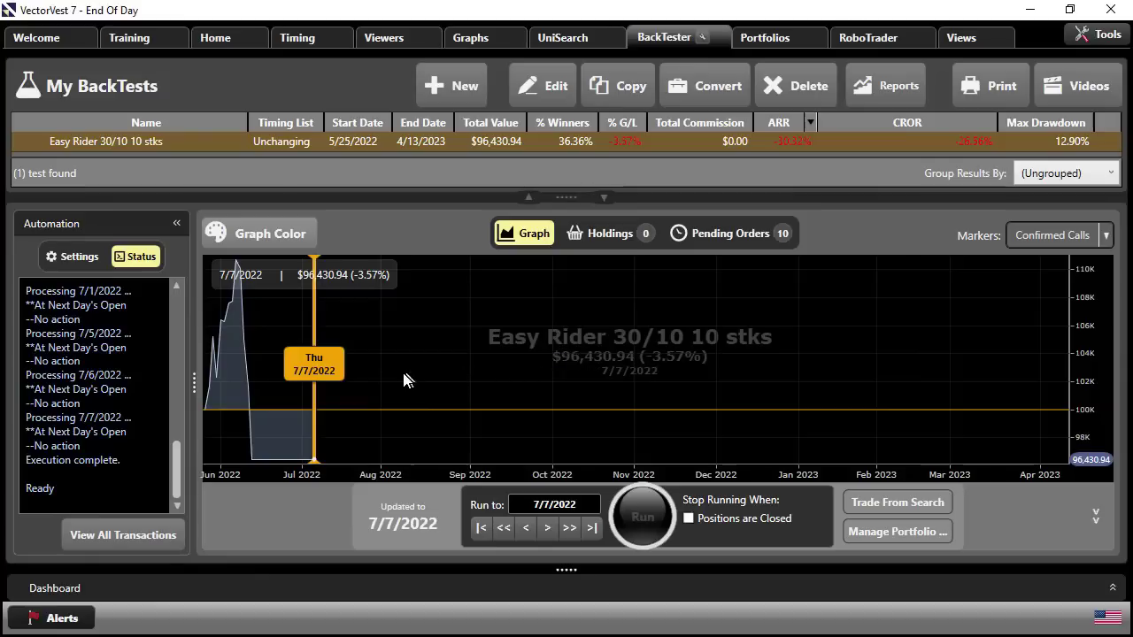
# - Set the run-to date to 8/29/2022, run to $104,375.08 (4.38%), and list the ten holdings
pyautogui.click(452, 382)
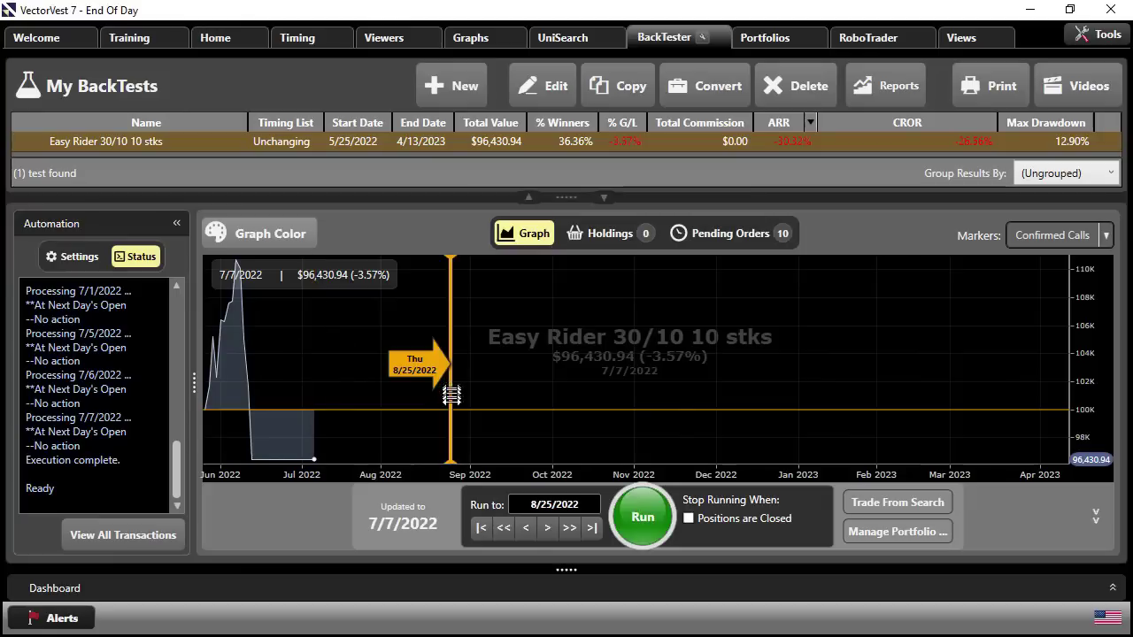
pyautogui.click(547, 533)
pyautogui.click(547, 534)
pyautogui.click(546, 533)
pyautogui.click(530, 534)
pyautogui.click(643, 522)
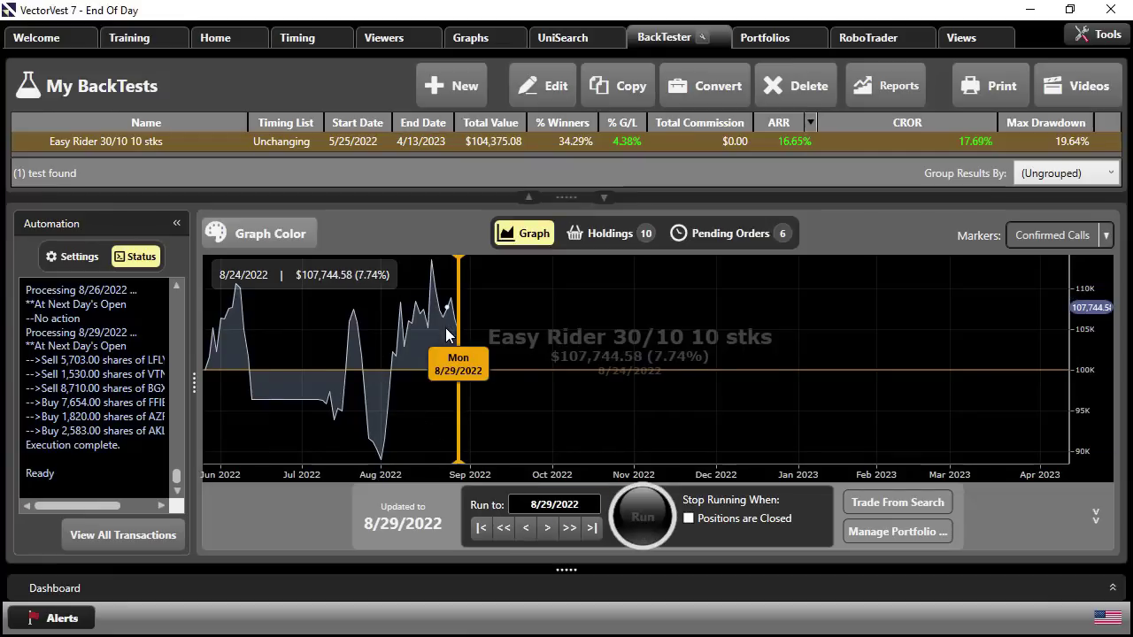
pyautogui.click(608, 232)
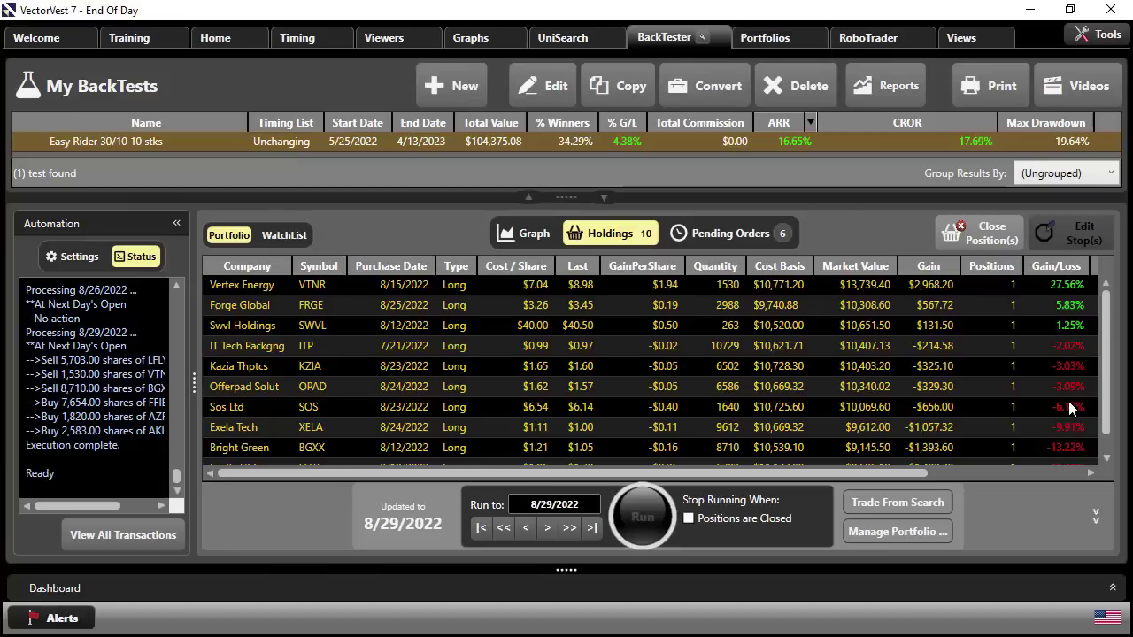
# - Close all ten Easy Rider positions with sell orders for the trading day after 8/29/2022
pyautogui.click(984, 234)
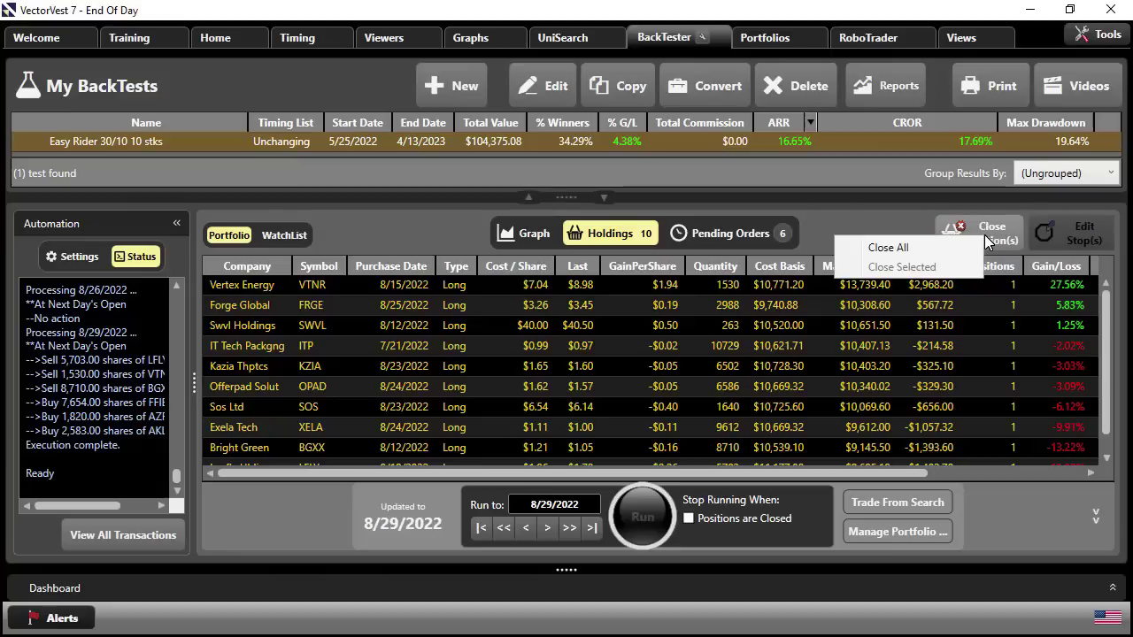
pyautogui.click(898, 248)
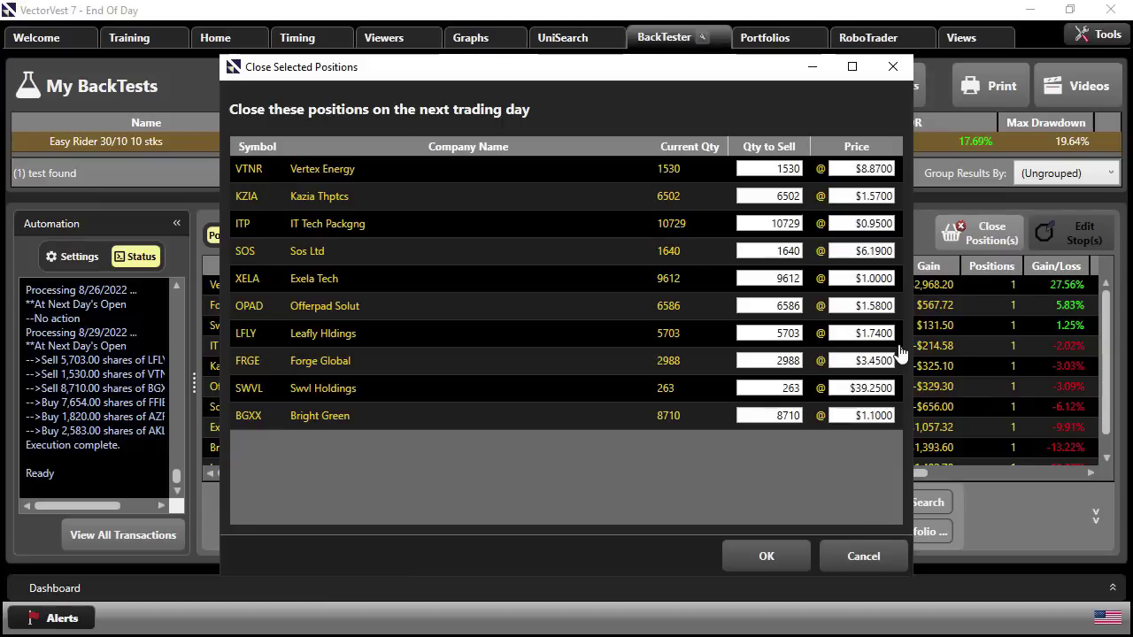
pyautogui.click(787, 552)
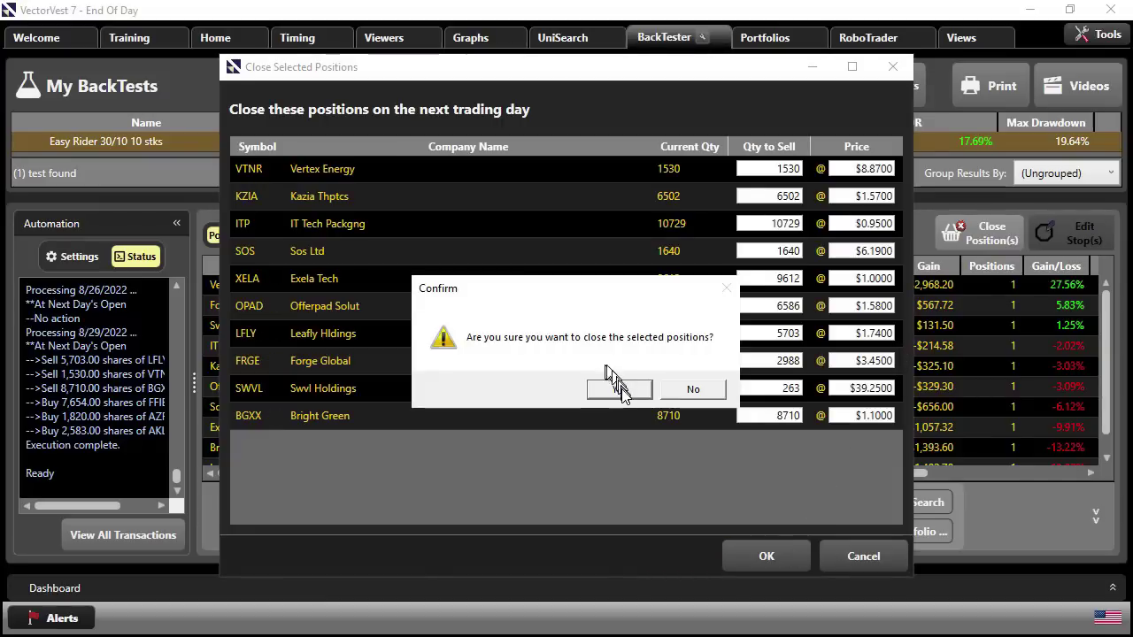
pyautogui.click(622, 388)
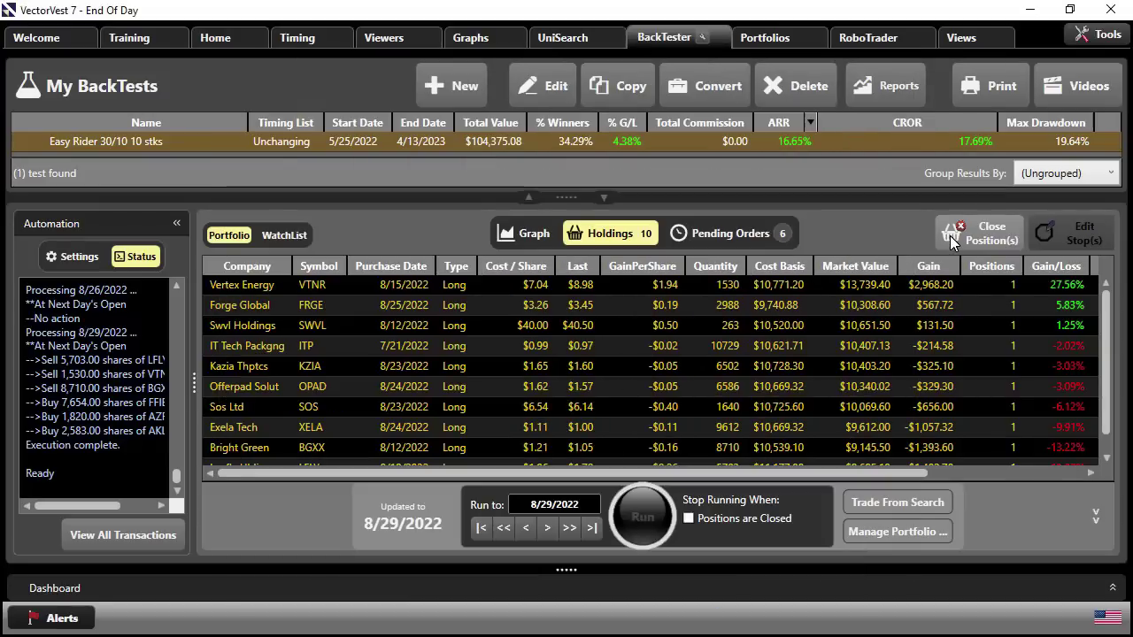
# - Delete the pending FFIE, AZRE and AKLI buy orders, then reopen the Easy Rider test's settings
pyautogui.click(752, 234)
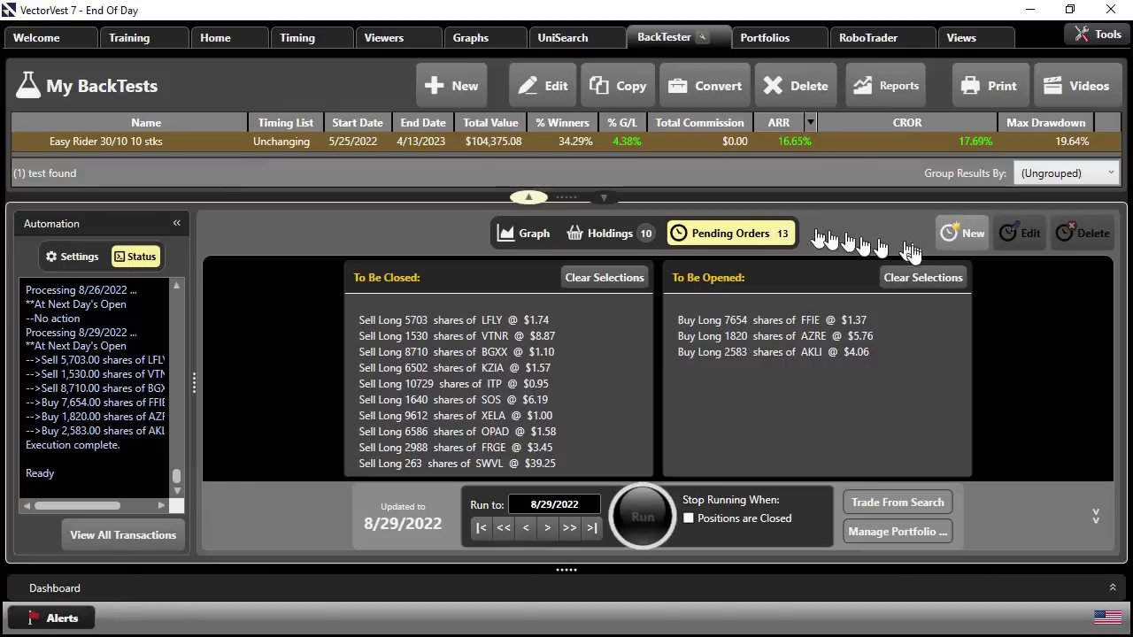
pyautogui.click(876, 321)
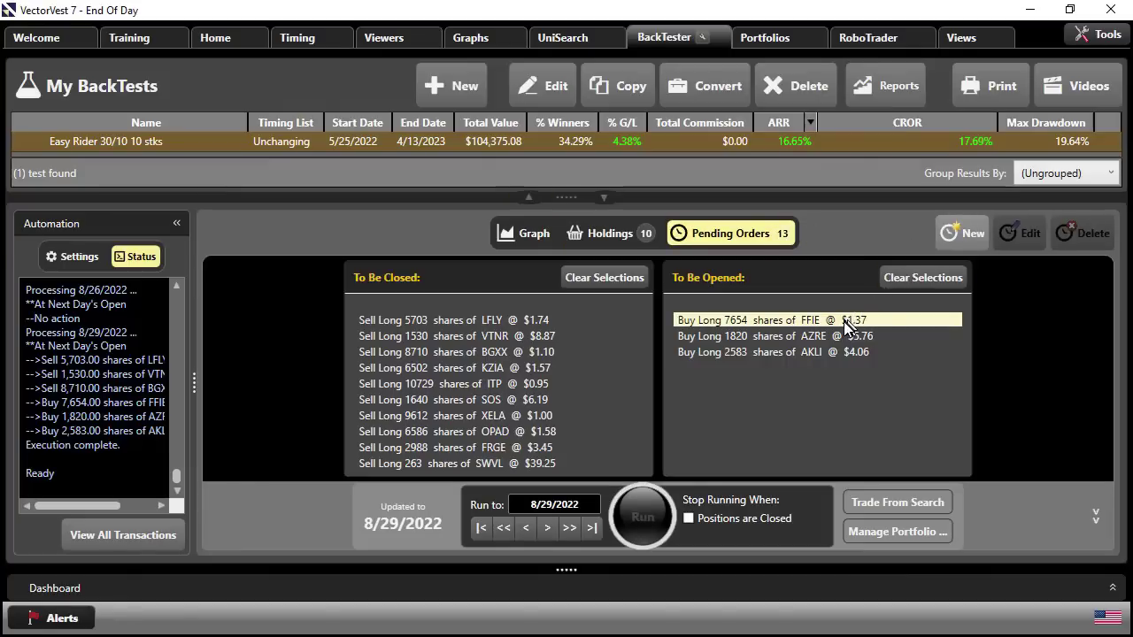
pyautogui.keyDown('shift'); pyautogui.click(763, 352); pyautogui.keyUp('shift')
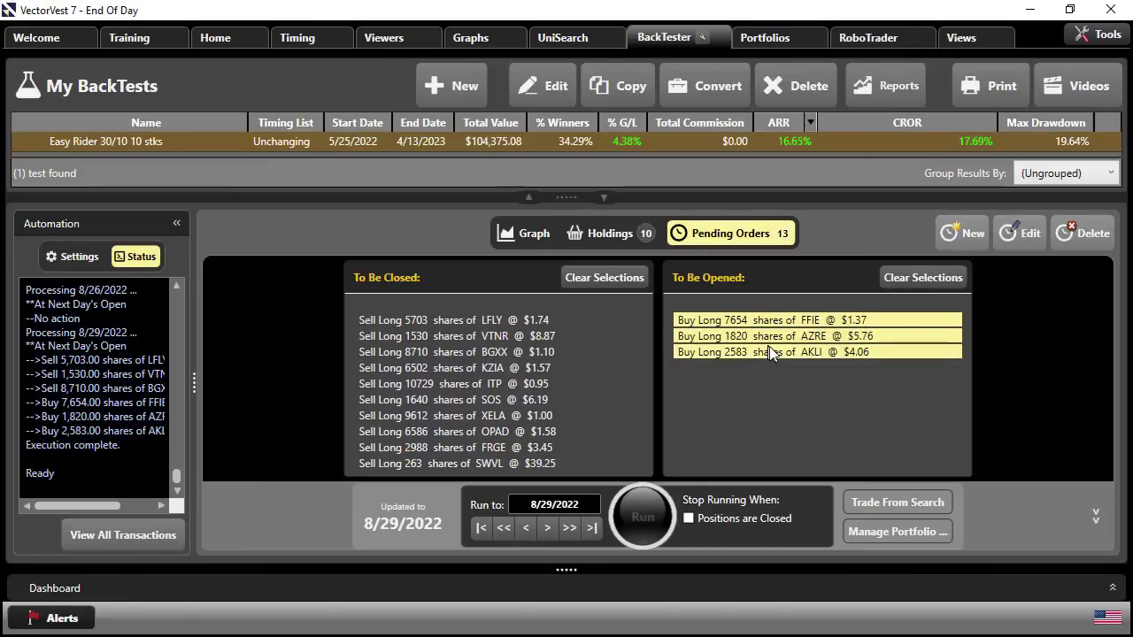
pyautogui.click(1084, 233)
pyautogui.click(618, 407)
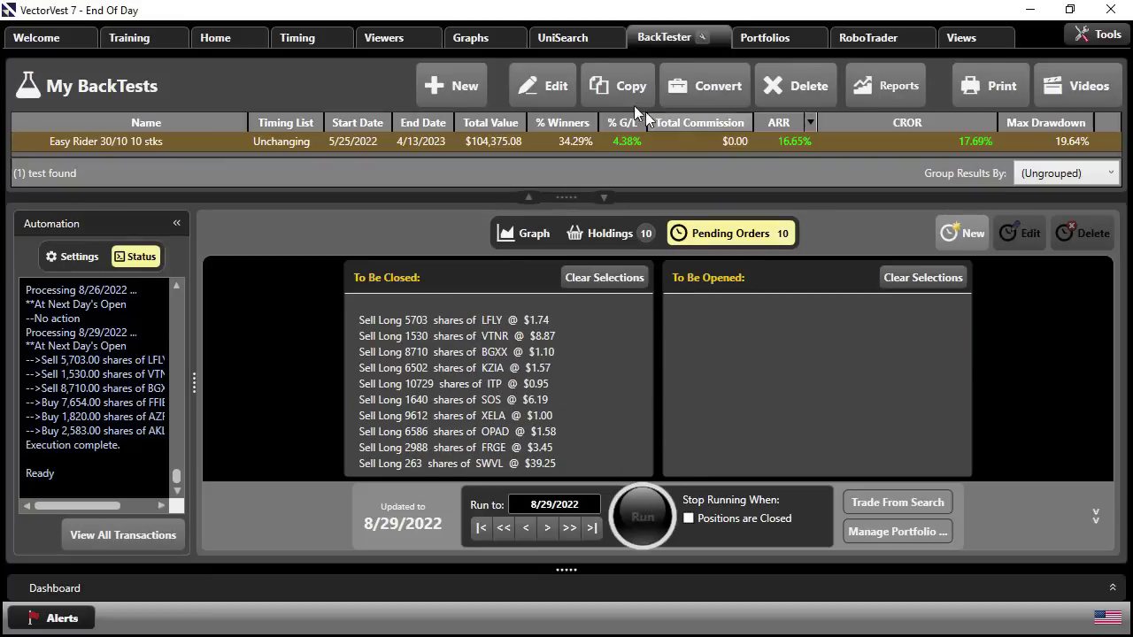
pyautogui.click(543, 85)
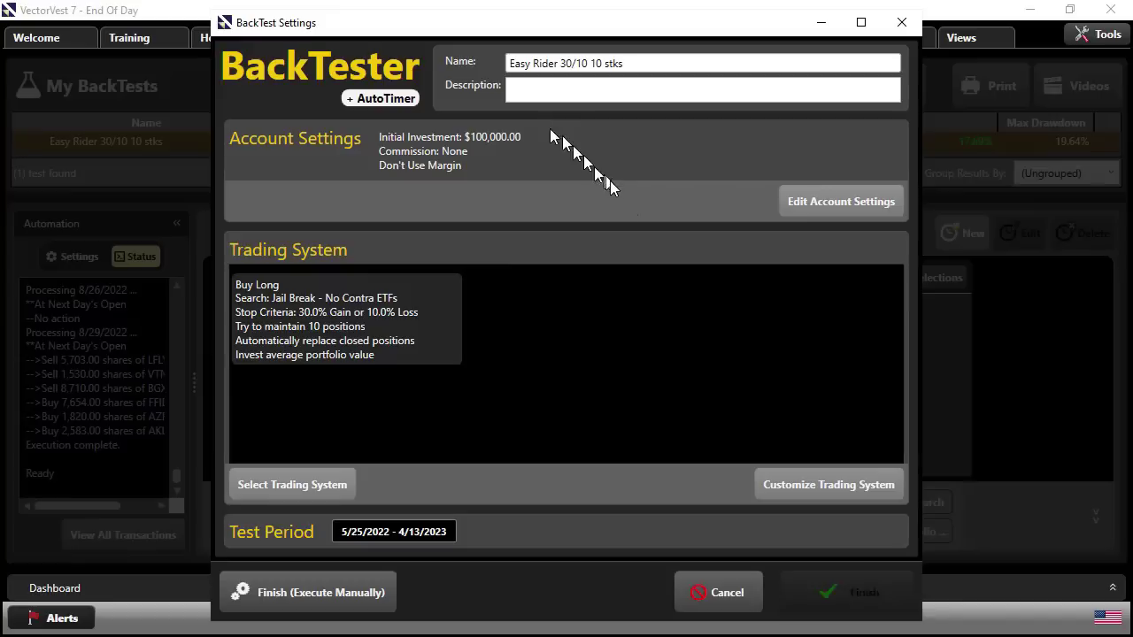
# - Set the trading system's Fill Mode to None and save the test for manual execution
pyautogui.click(807, 485)
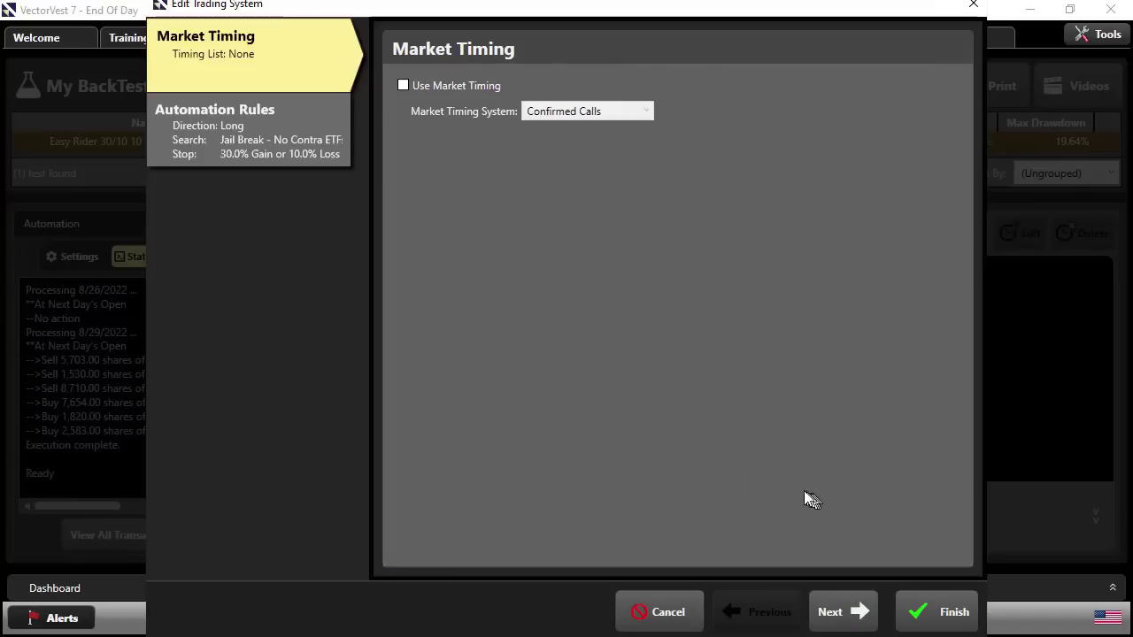
pyautogui.click(272, 133)
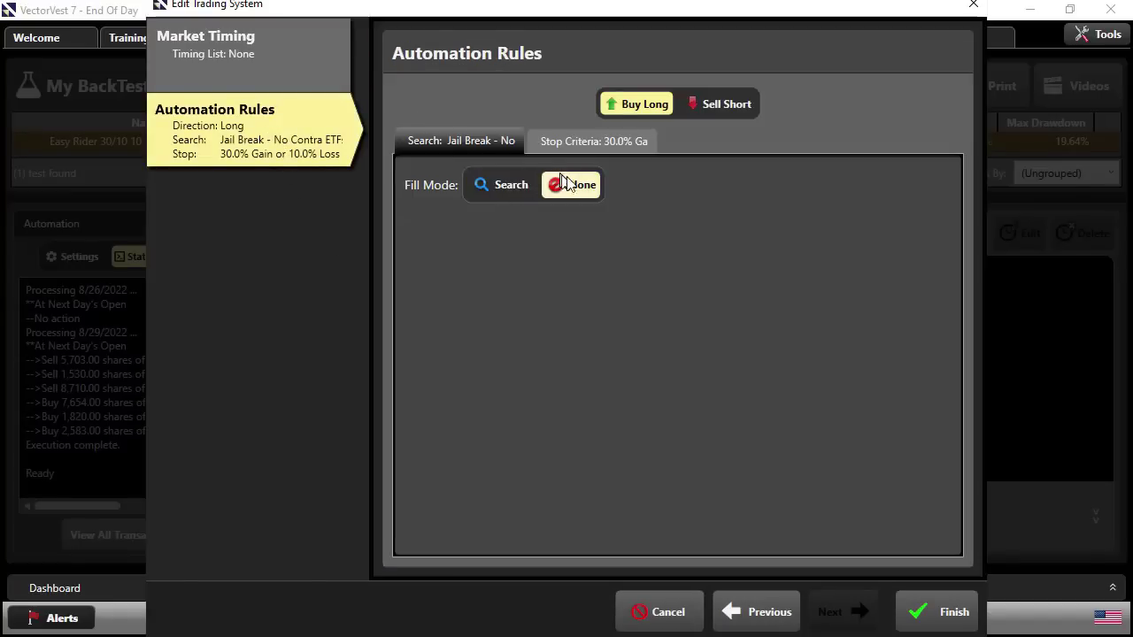
pyautogui.click(529, 184)
pyautogui.click(568, 188)
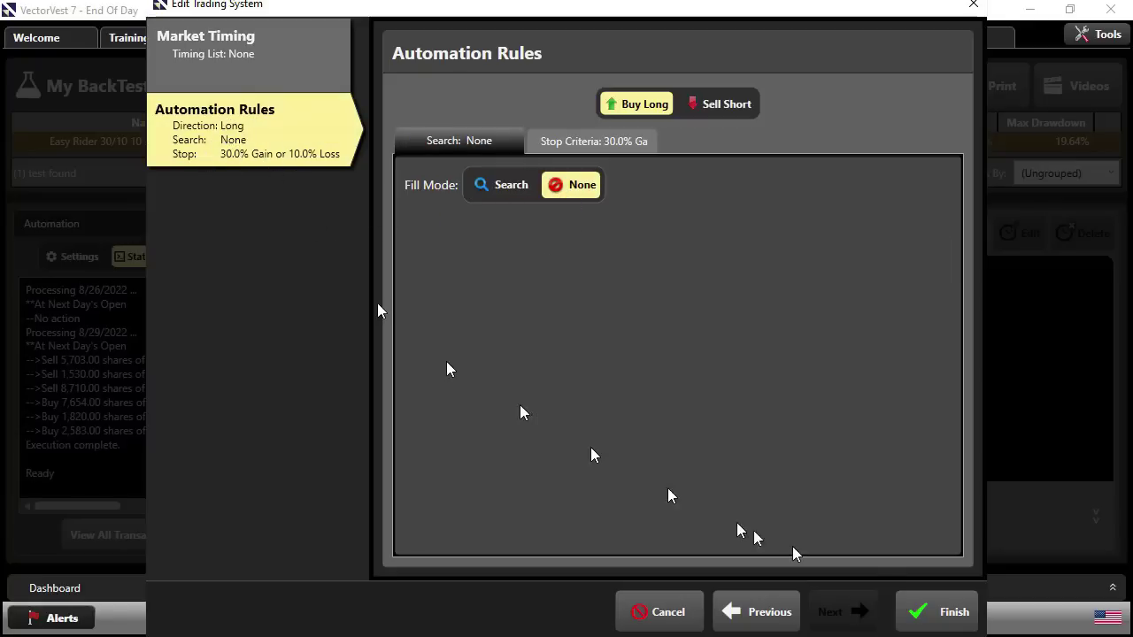
pyautogui.click(940, 612)
pyautogui.click(326, 592)
pyautogui.click(653, 390)
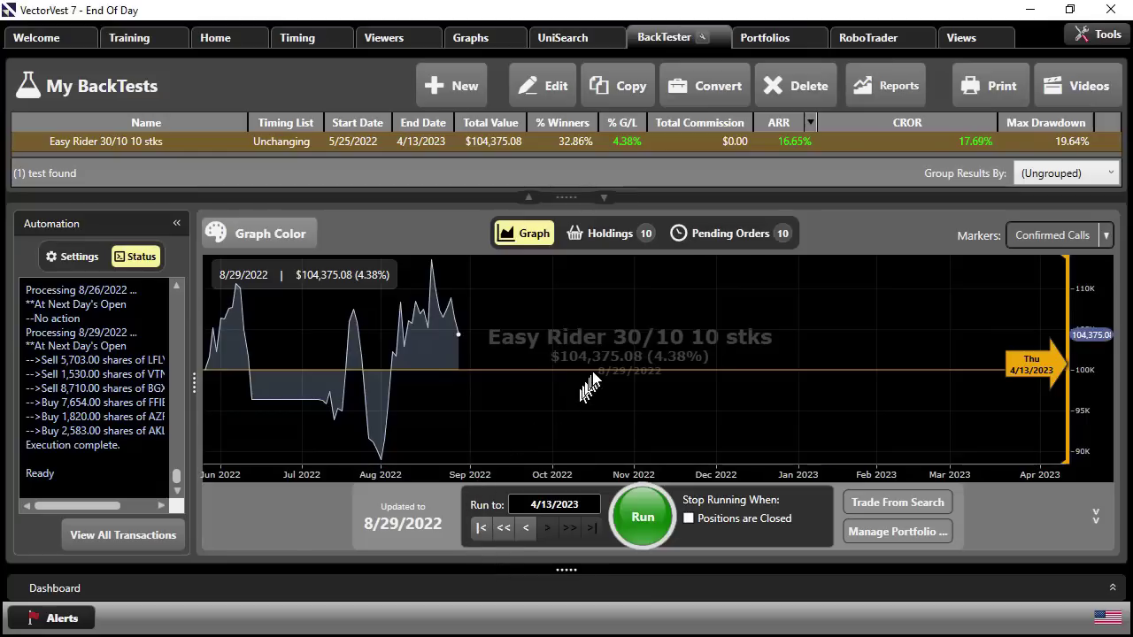
# - Advance the run-to date to 10/26/2022 and run the Easy Rider backtest forward
pyautogui.click(587, 345)
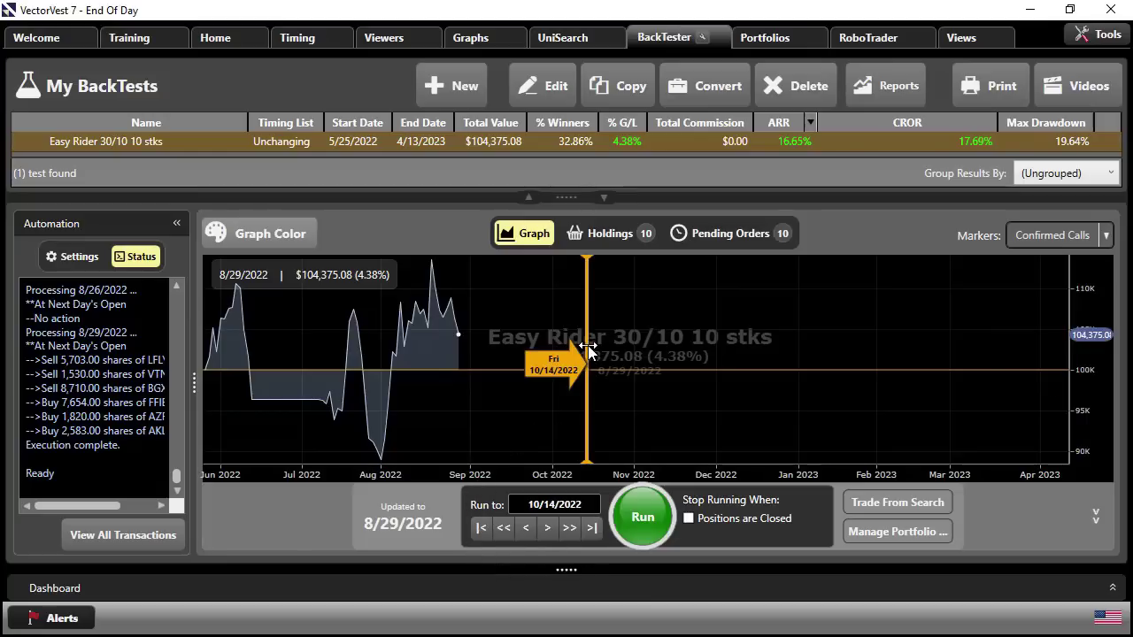
pyautogui.click(543, 530)
pyautogui.click(543, 530)
pyautogui.click(544, 530)
pyautogui.click(544, 530)
pyautogui.click(543, 531)
pyautogui.click(543, 531)
pyautogui.click(543, 531)
pyautogui.click(543, 531)
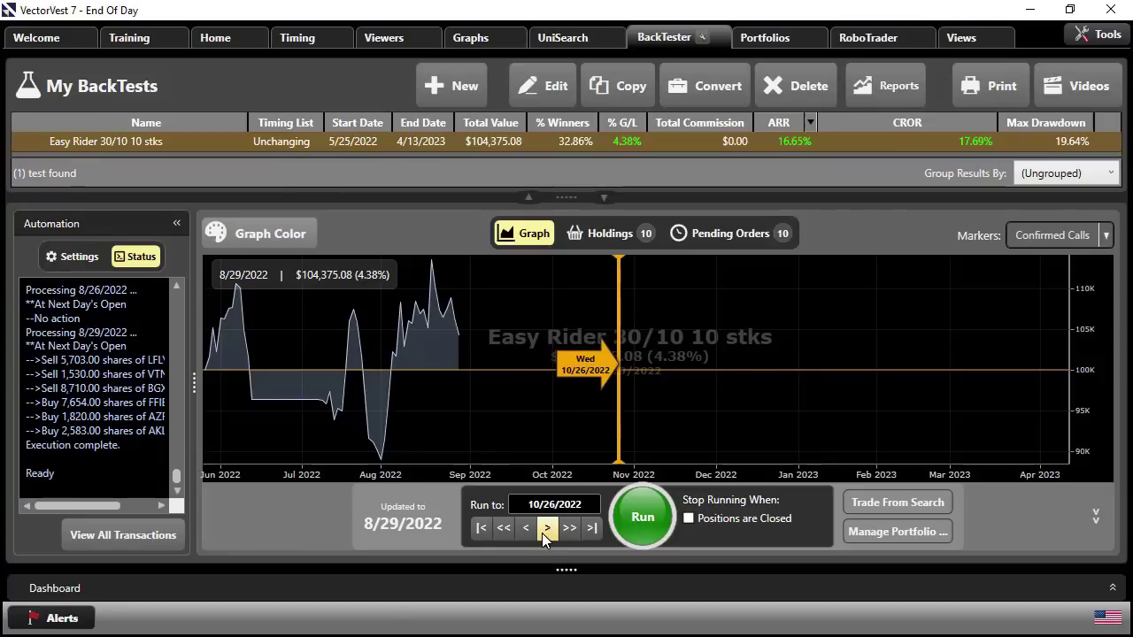
pyautogui.click(642, 509)
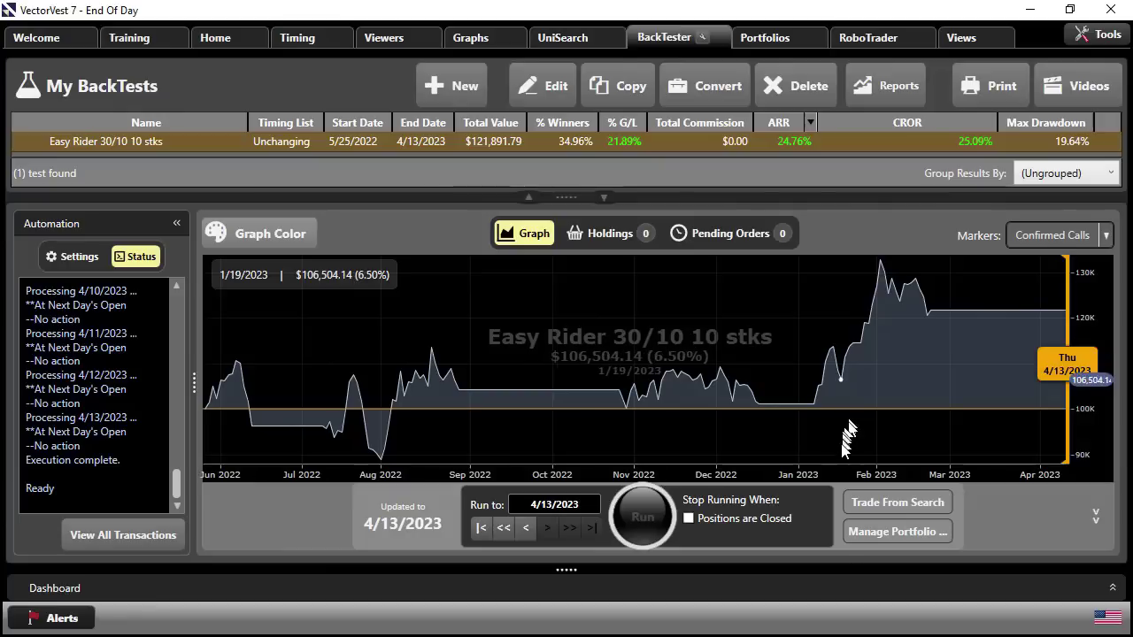
# - Copy the Easy Rider backtest and rename the copy 'Easy Rider 30/10 10 stks 2AAT'
pyautogui.click(618, 88)
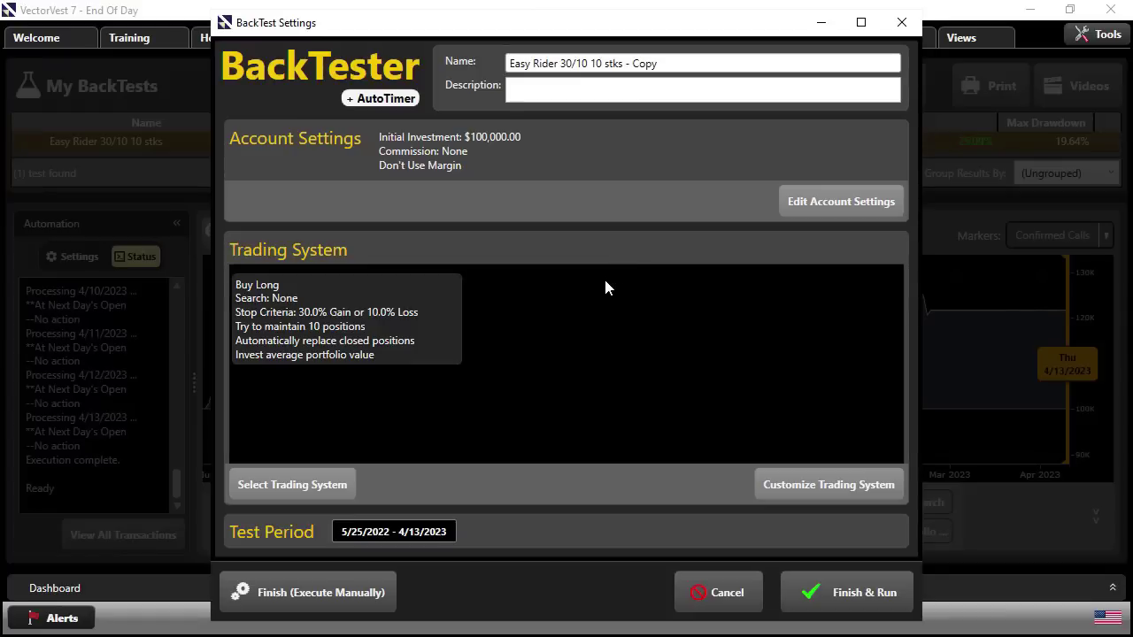
pyautogui.click(688, 66)
pyautogui.press('BackSpace')
pyautogui.press('BackSpace')
pyautogui.press('BackSpace')
pyautogui.press('BackSpace')
pyautogui.press('BackSpace')
pyautogui.press('BackSpace')
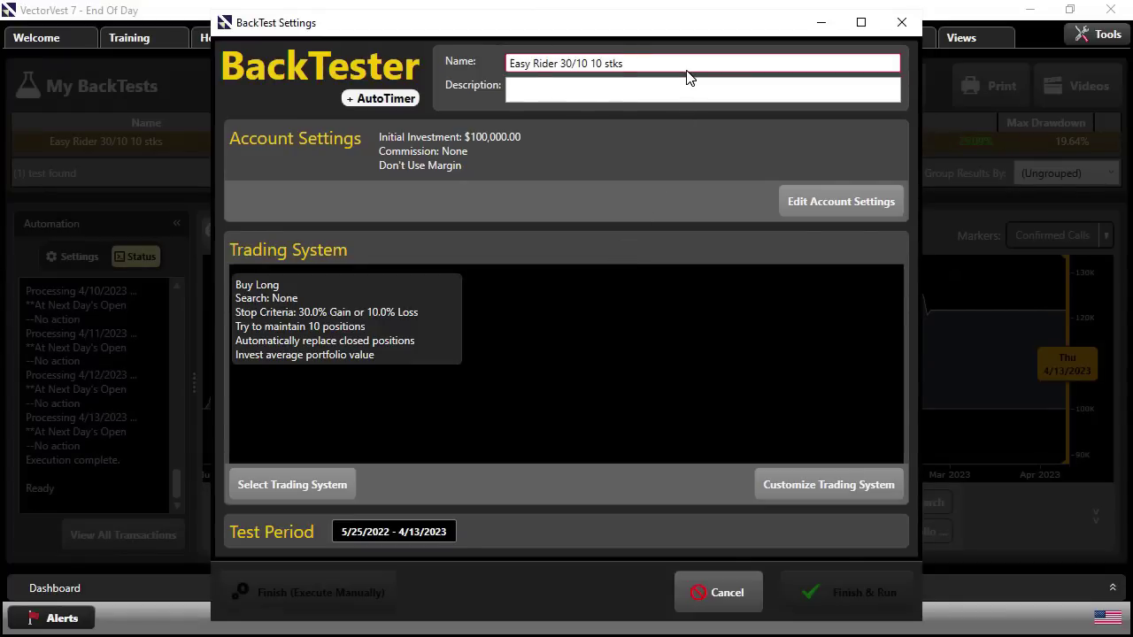
pyautogui.write('2AAT')
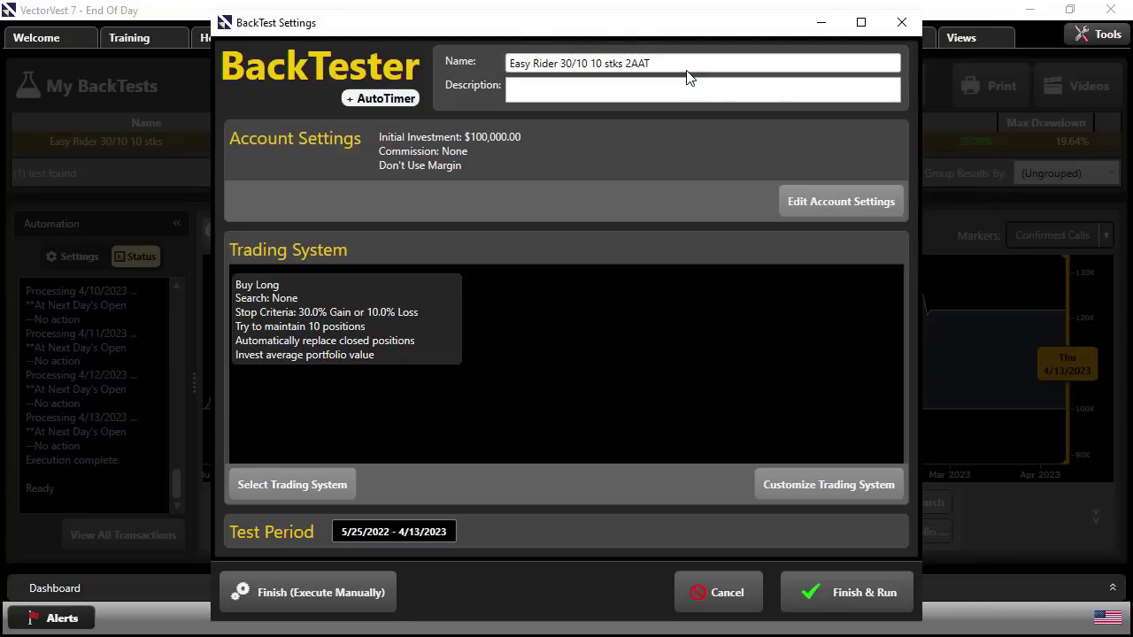
pyautogui.click(832, 491)
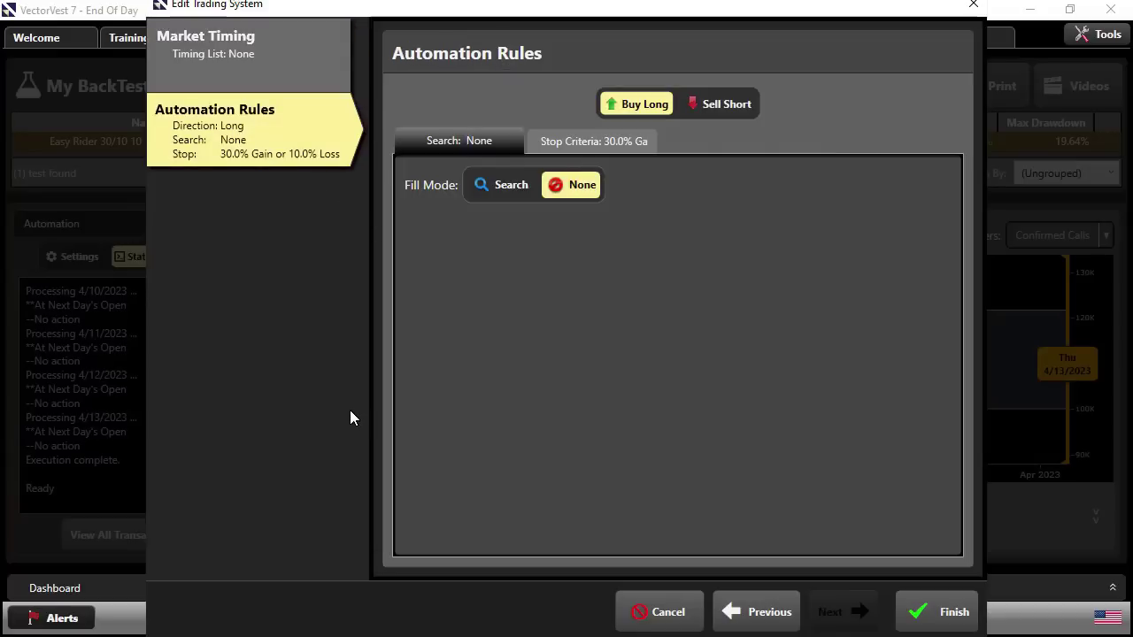
# - Make the trading system fill positions from the Hottest Growth Stocks search
pyautogui.click(499, 187)
pyautogui.click(465, 315)
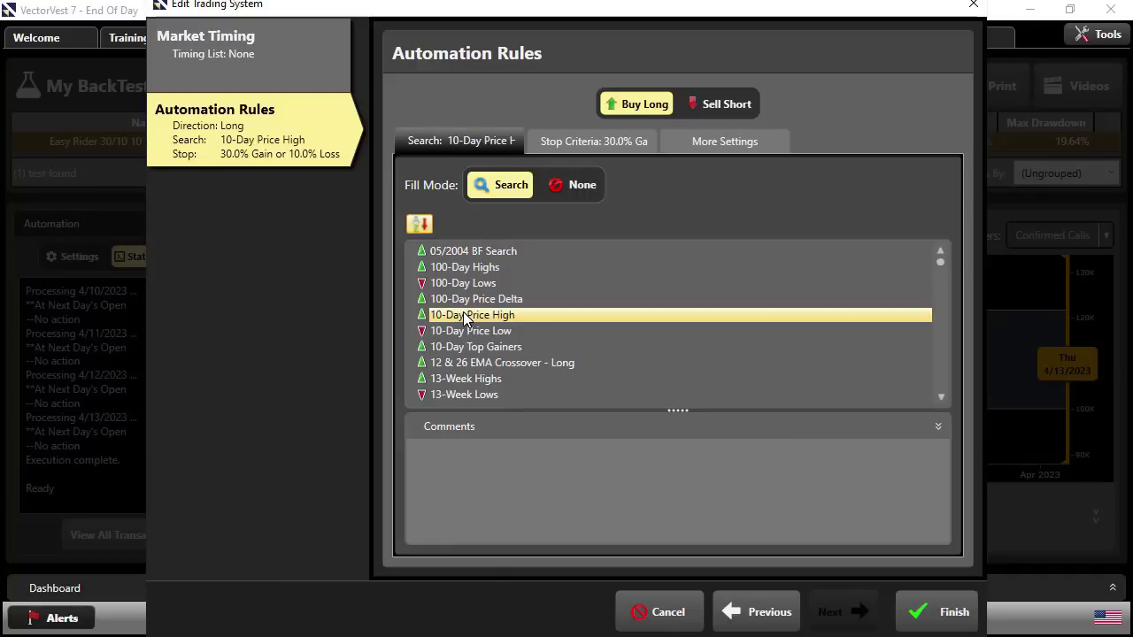
pyautogui.press('h')
pyautogui.scroll(-3, 469, 349)
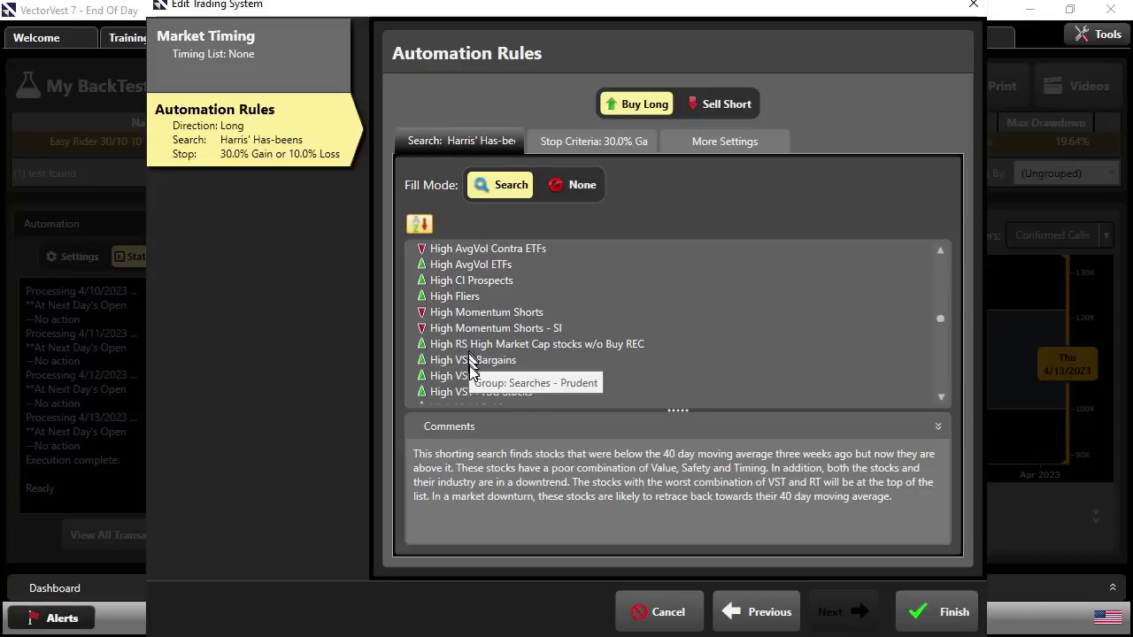
pyautogui.scroll(-2, 469, 354)
pyautogui.doubleClick(469, 354)
# - Limit the system to opening at most 2 positions per day and save the changes
pyautogui.click(688, 145)
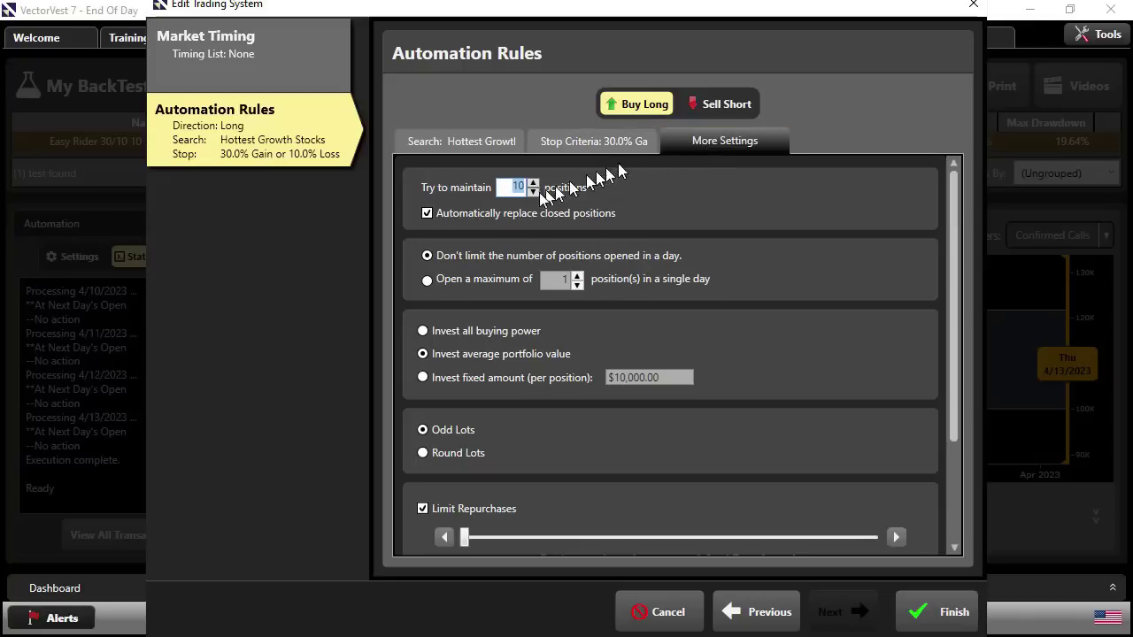
pyautogui.click(425, 282)
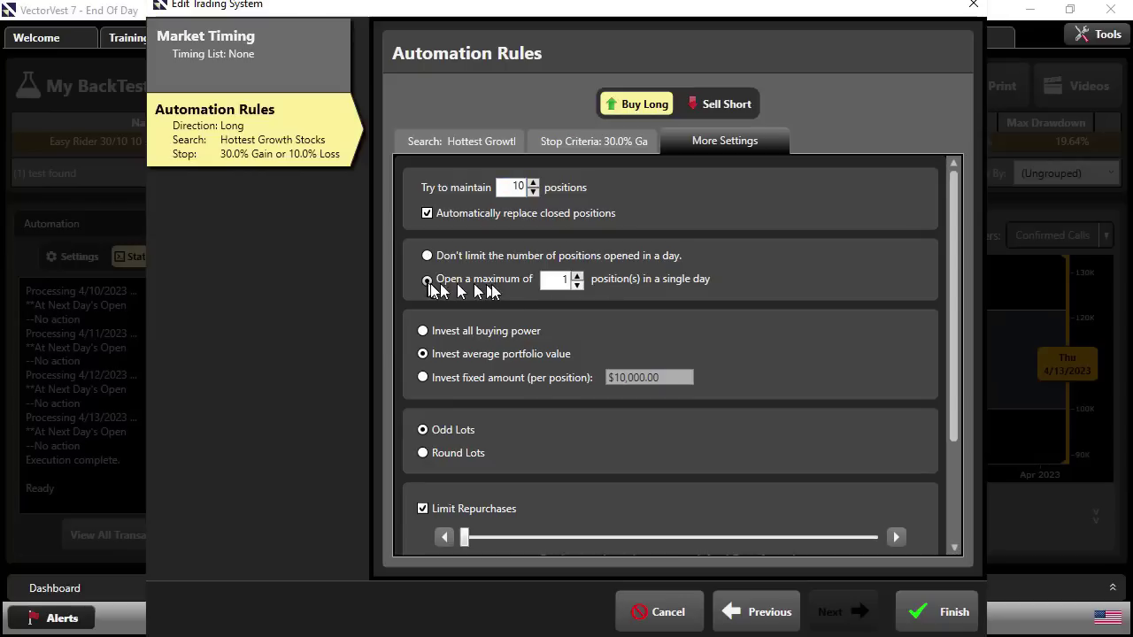
pyautogui.click(577, 276)
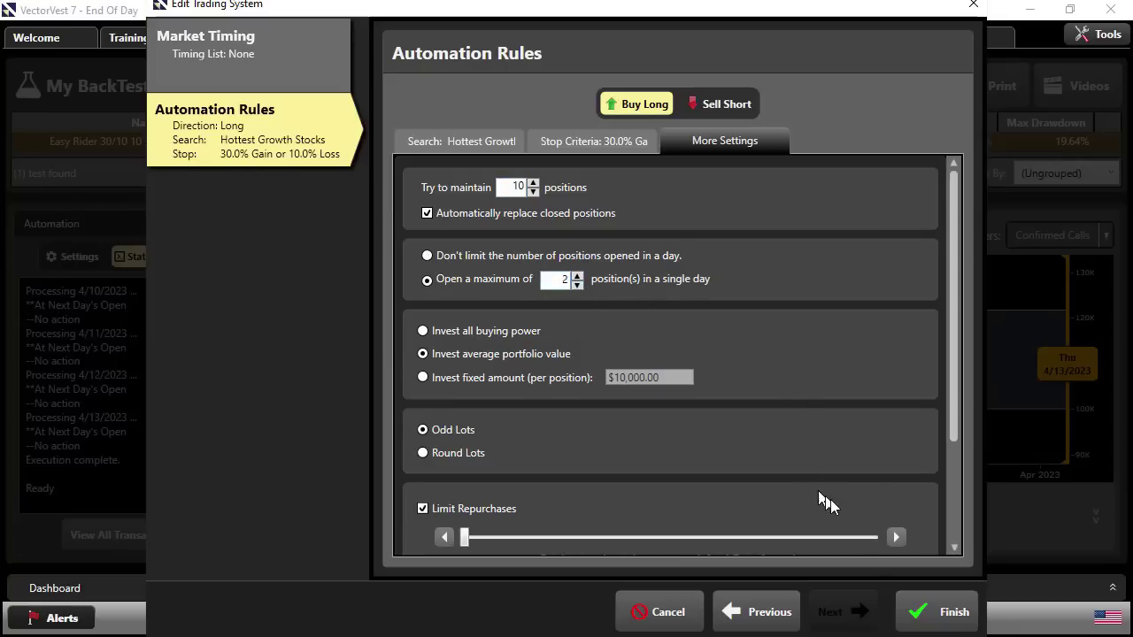
pyautogui.click(920, 610)
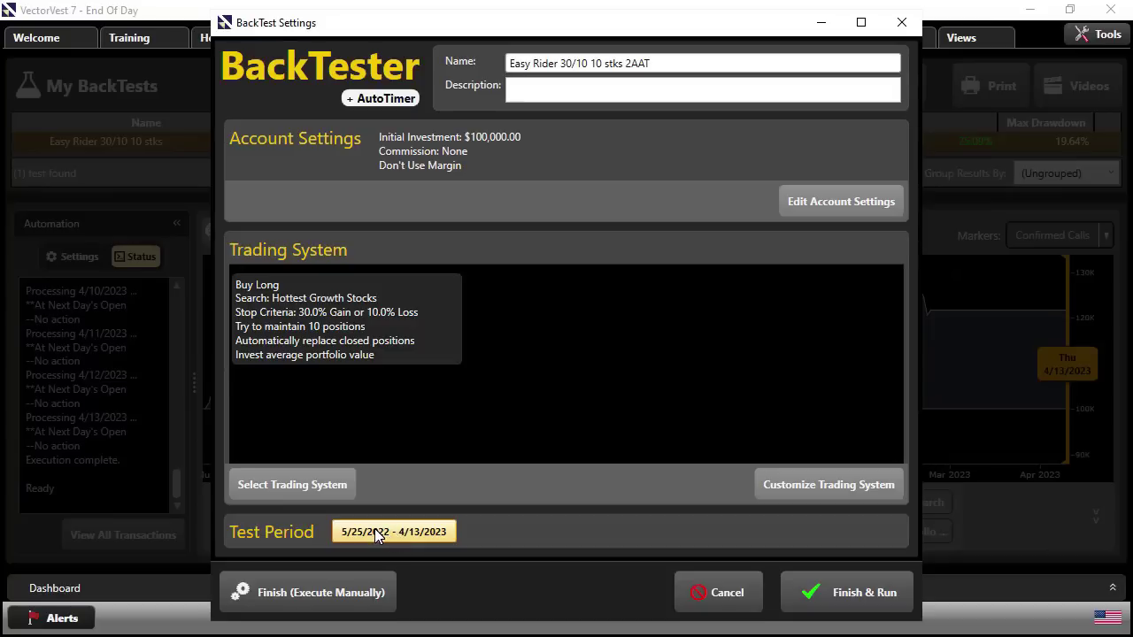
# - Save the 2AAT backtest for manual execution and acknowledge the notice
pyautogui.click(323, 584)
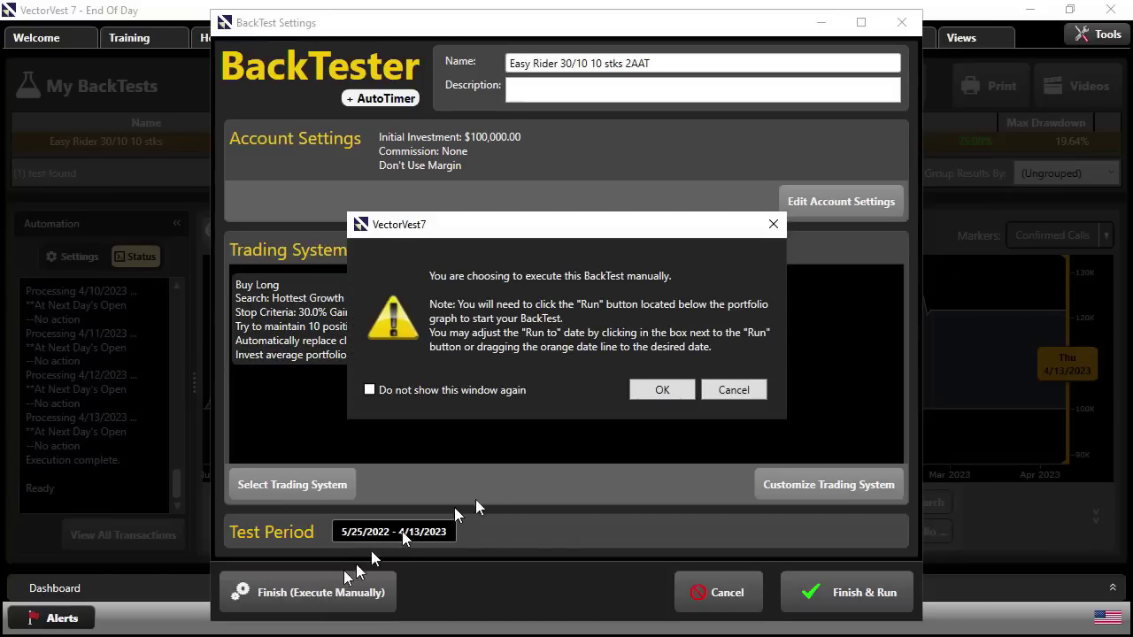
pyautogui.click(637, 389)
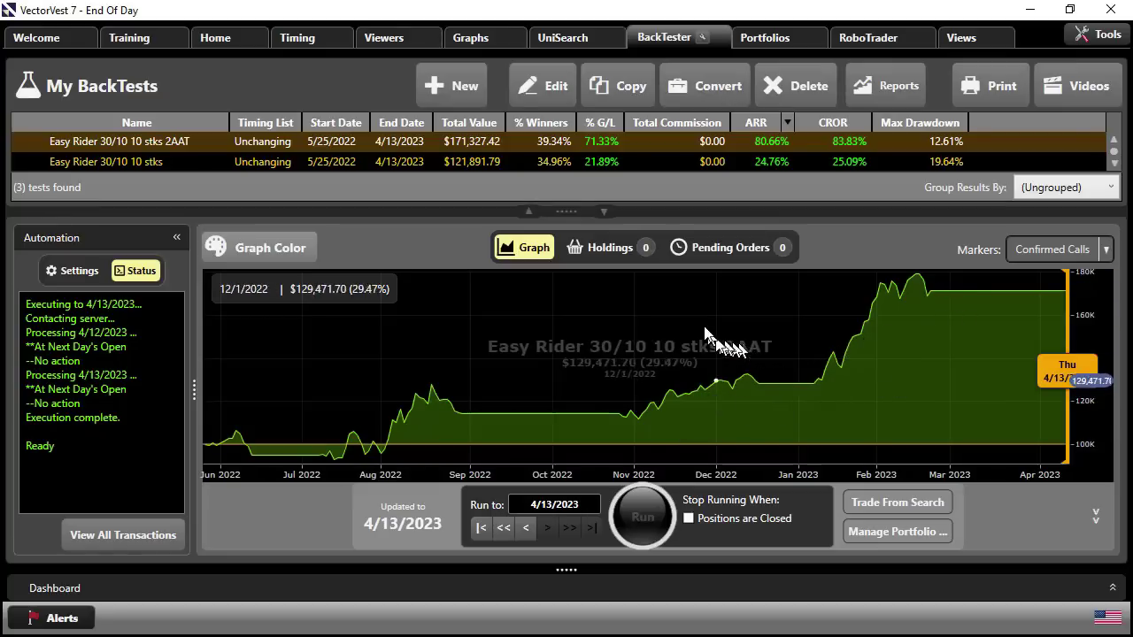
# - View the Easy Rider 30/10 10 stks graph, then the 2AAT test's equity graph
pyautogui.click(561, 160)
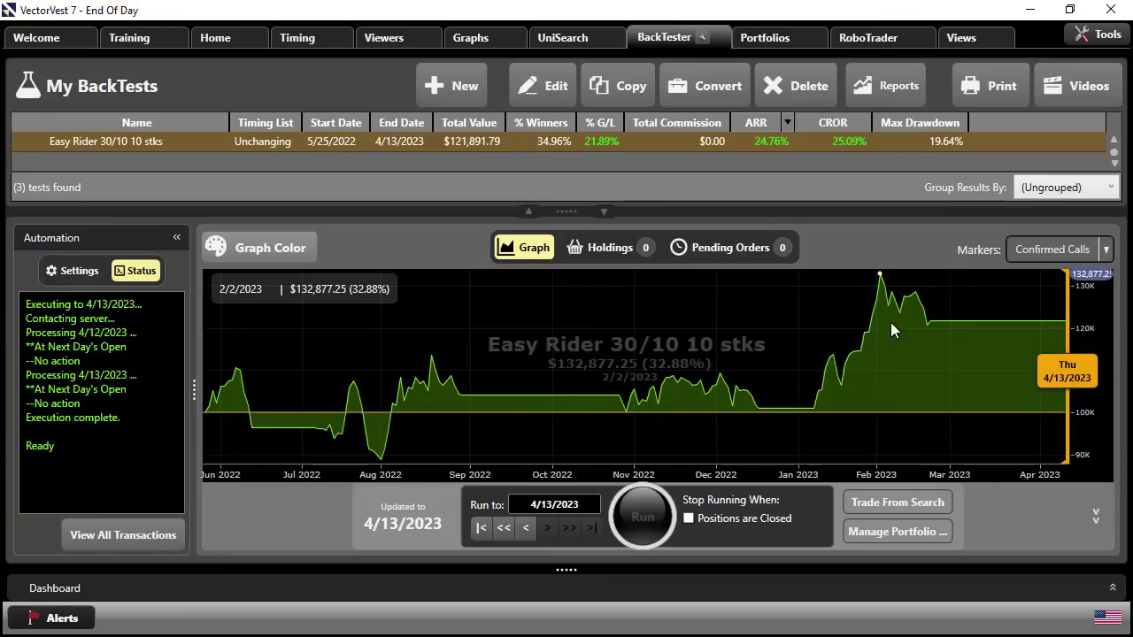
pyautogui.click(1112, 144)
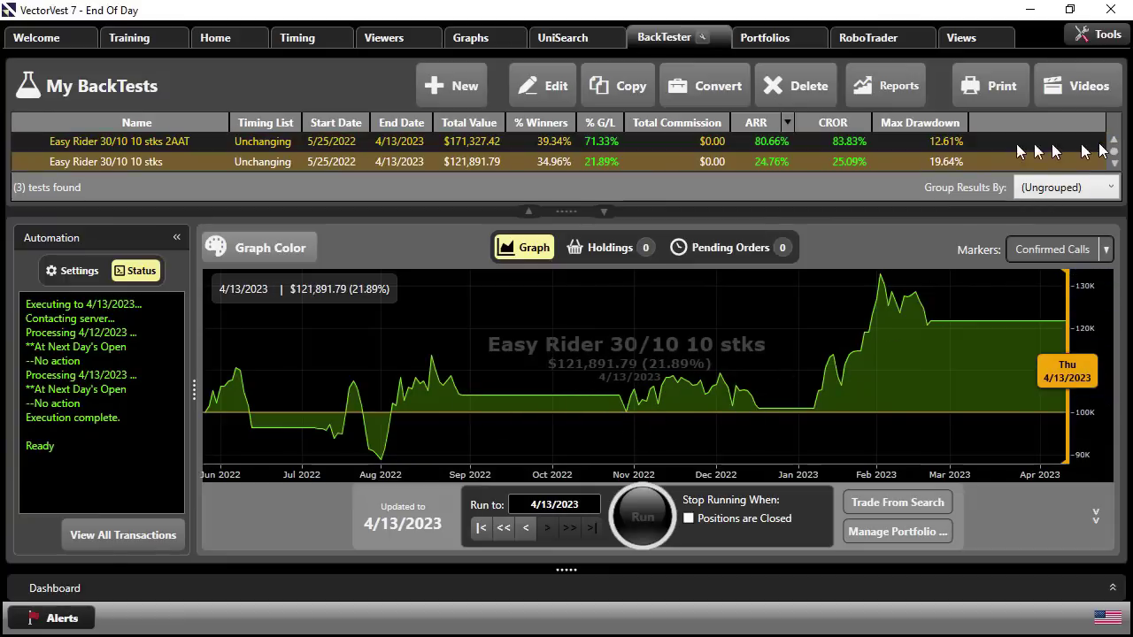
pyautogui.click(827, 144)
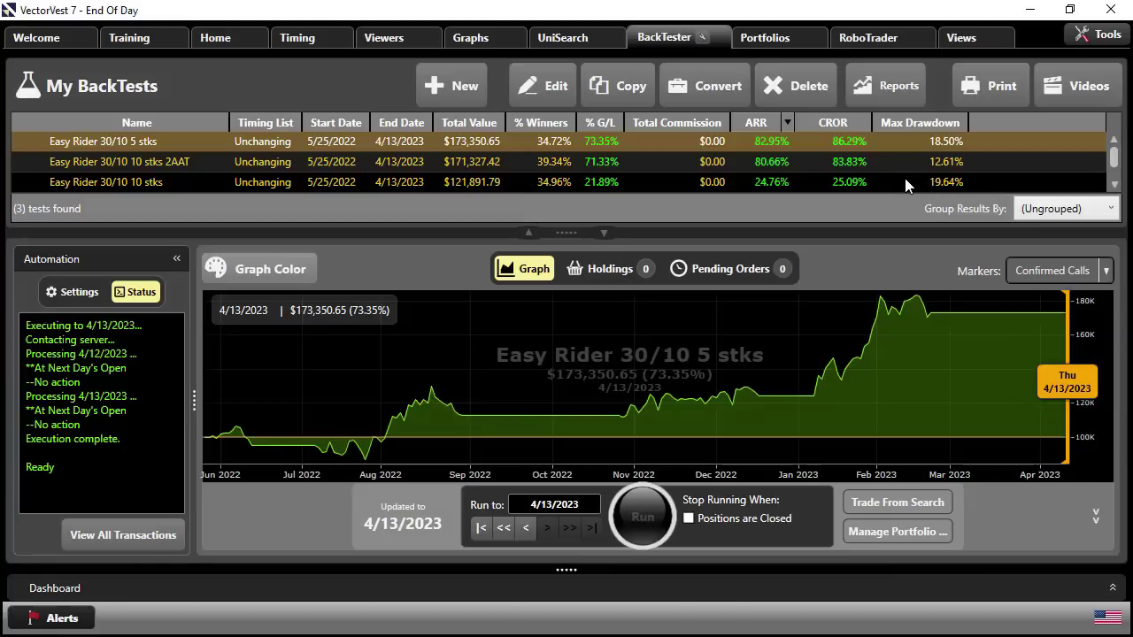
# - Open the Summary Report for Easy Rider 30/10 5 stks and move it aside
pyautogui.click(907, 93)
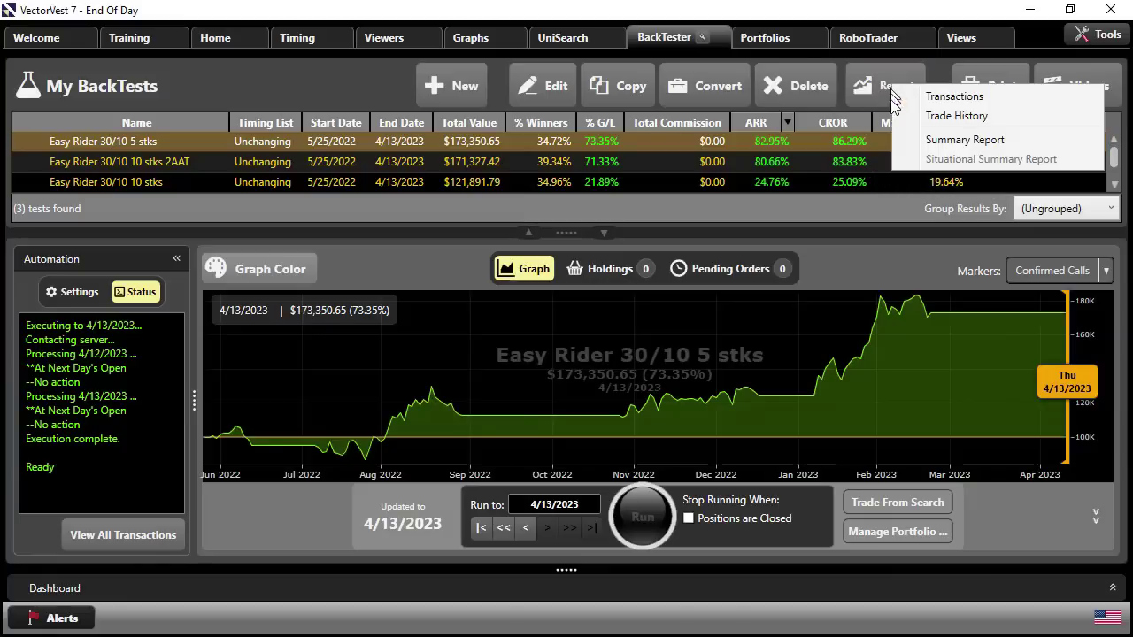
pyautogui.click(921, 140)
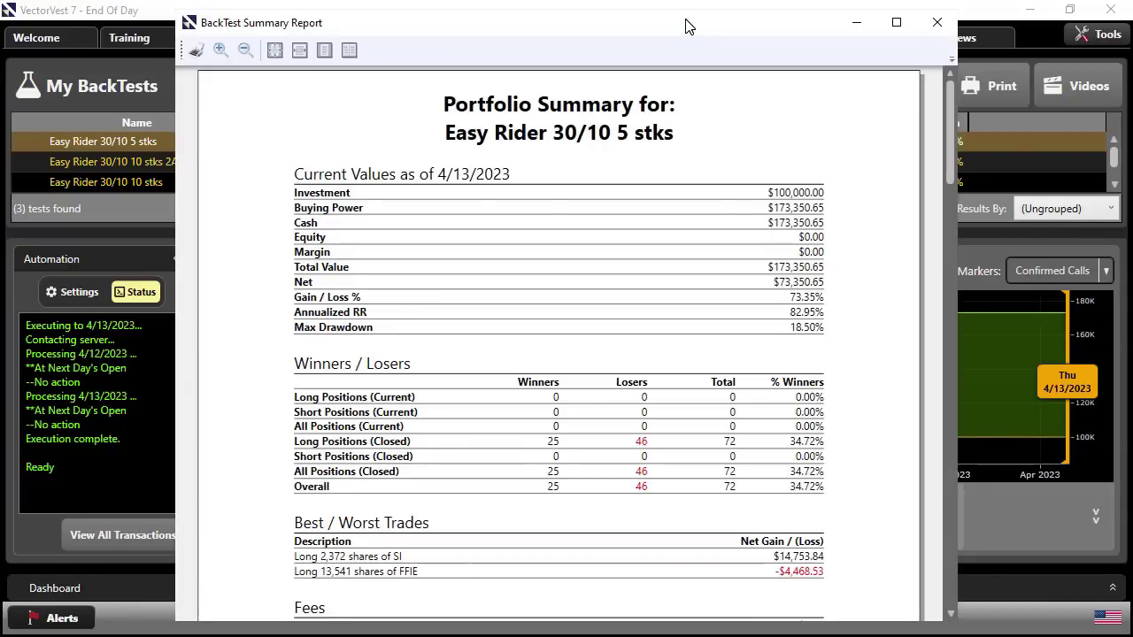
pyautogui.moveTo(689, 26); pyautogui.dragTo(546, 331)
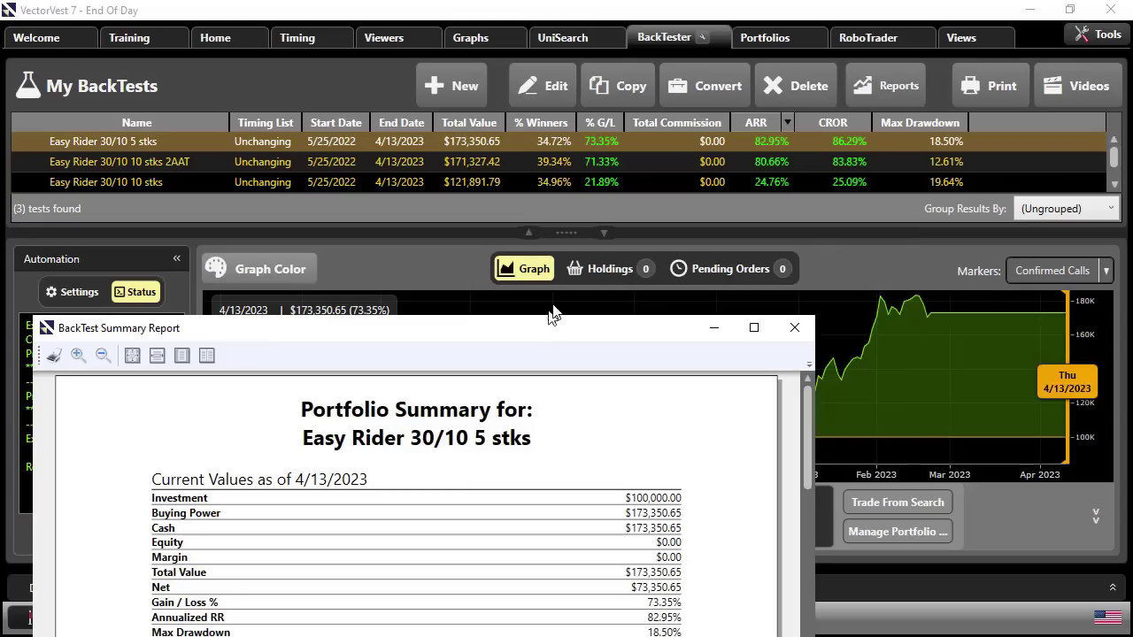
# - Select the 2AAT backtest and open its Summary Report
pyautogui.click(664, 162)
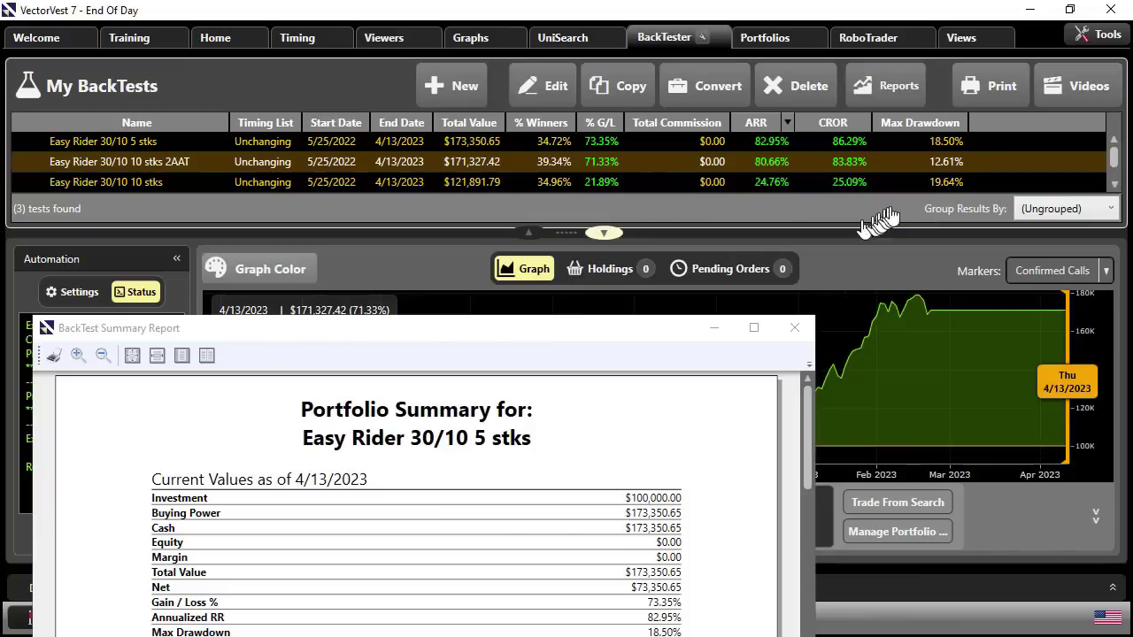
pyautogui.click(912, 86)
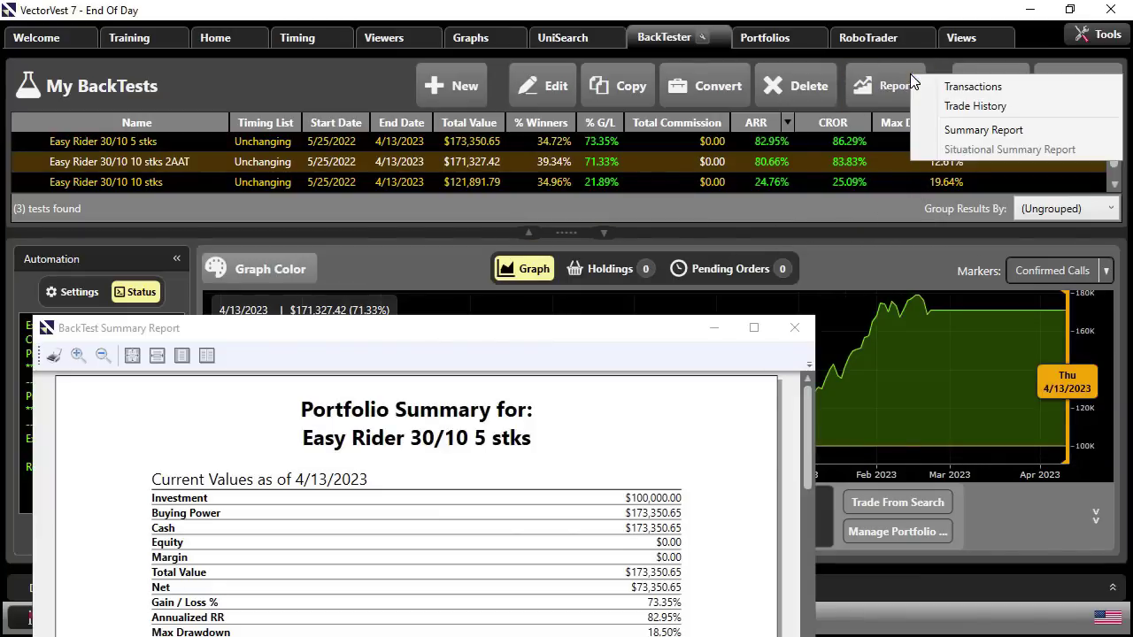
pyautogui.click(967, 130)
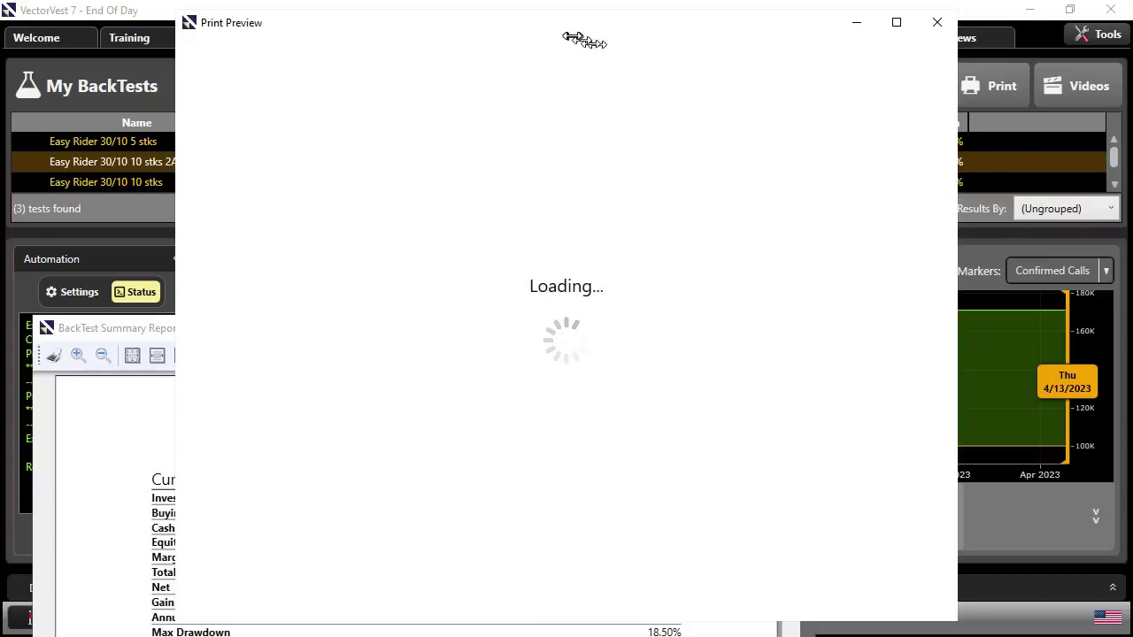
# - Place the 2AAT summary report beside the 5 stks report for comparison
pyautogui.moveTo(551, 30); pyautogui.dragTo(714, 19)
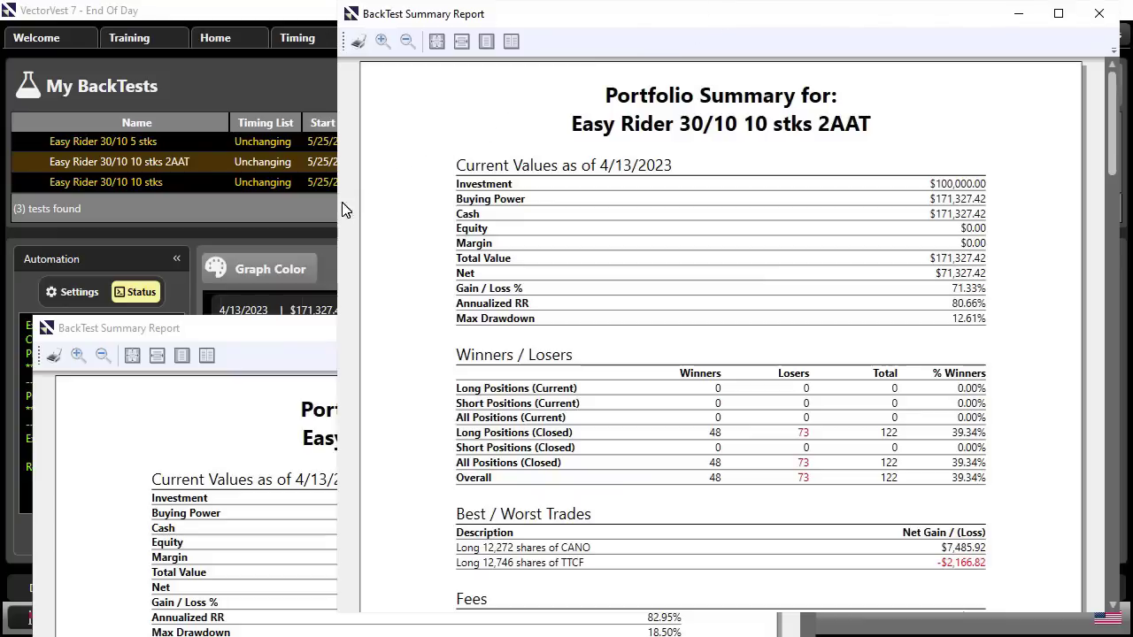